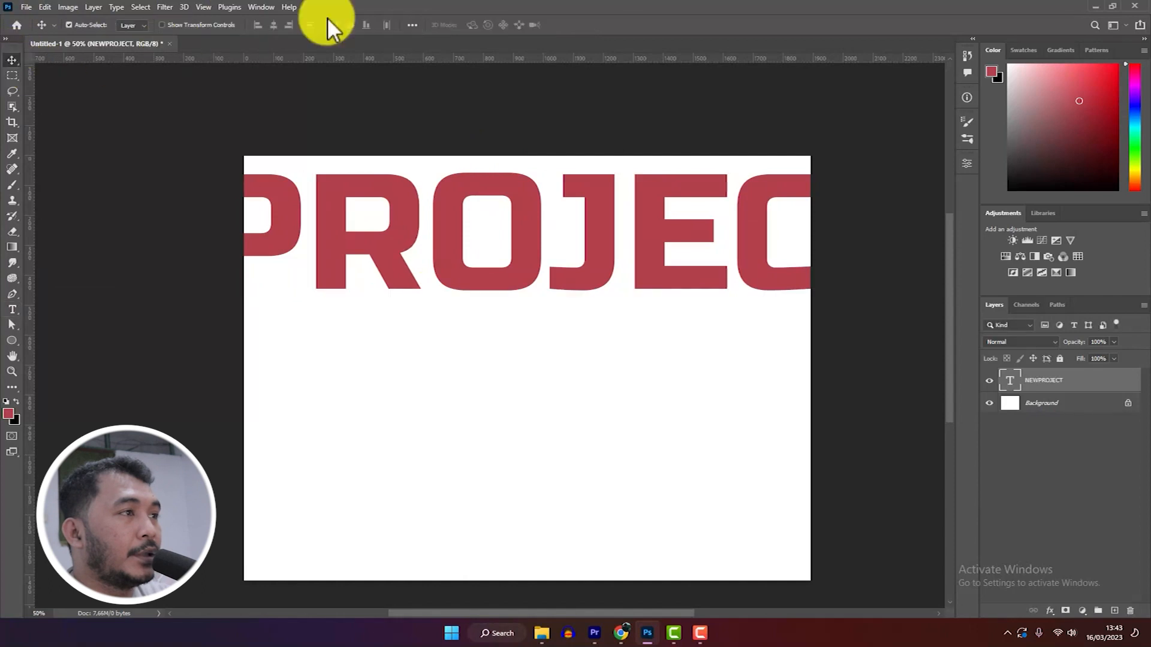
Step: Set the NEWPROJECT text's font size to 36 pt and reposition the text near the top of the canvas
click(972, 164)
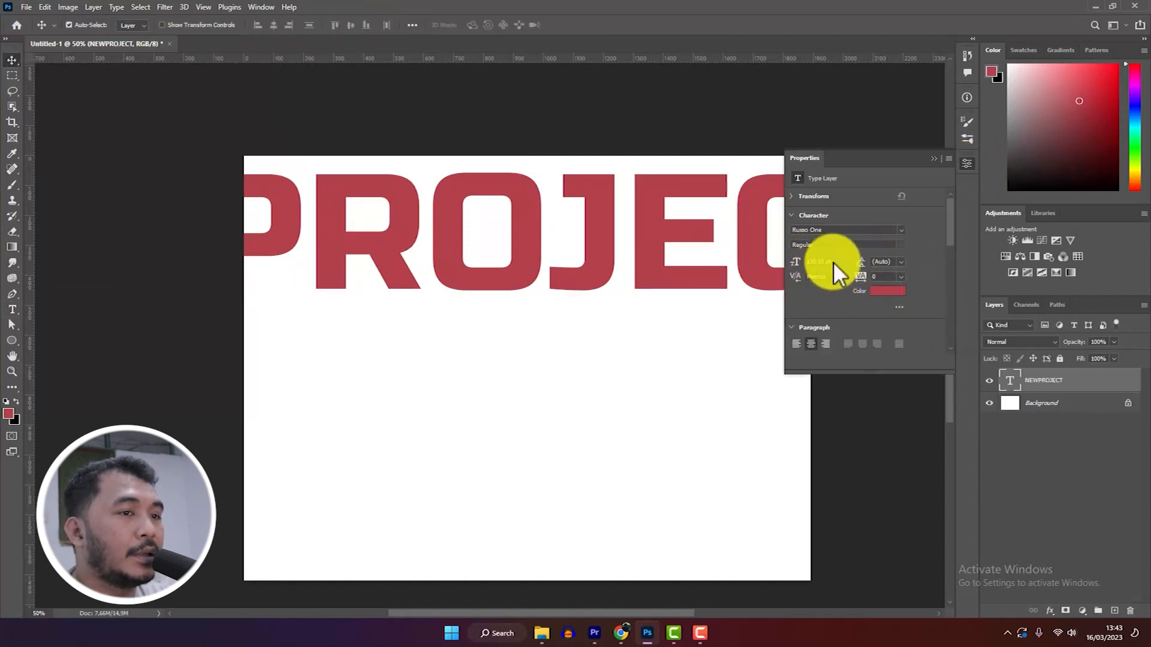
click(834, 262)
click(832, 412)
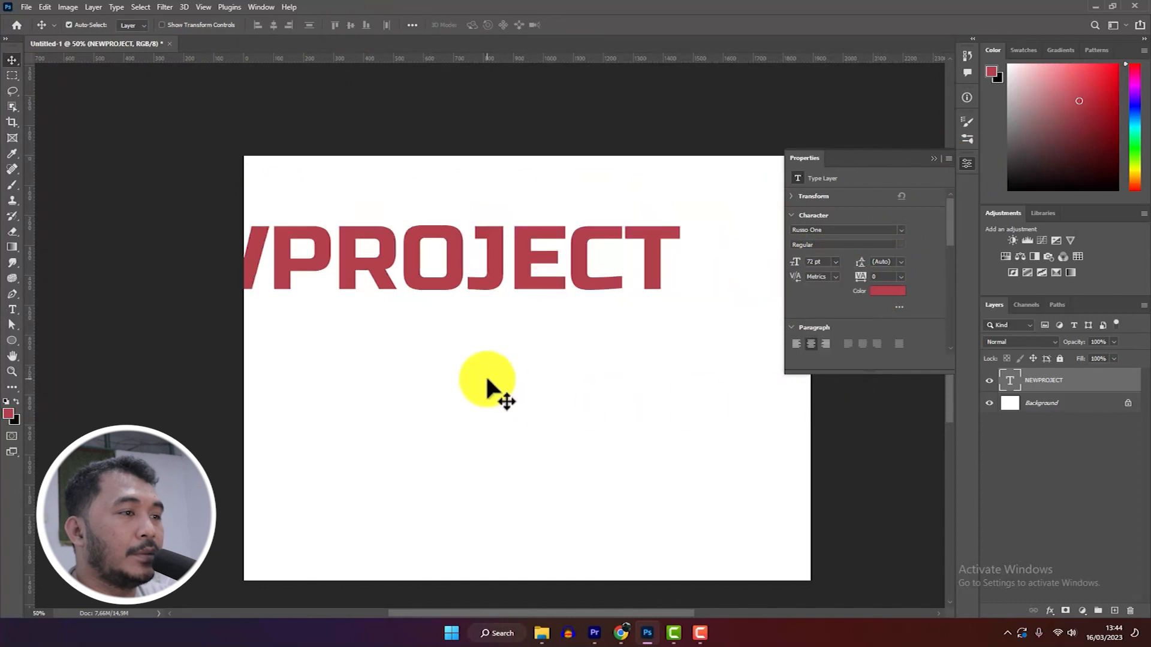
drag(499, 239, 663, 218)
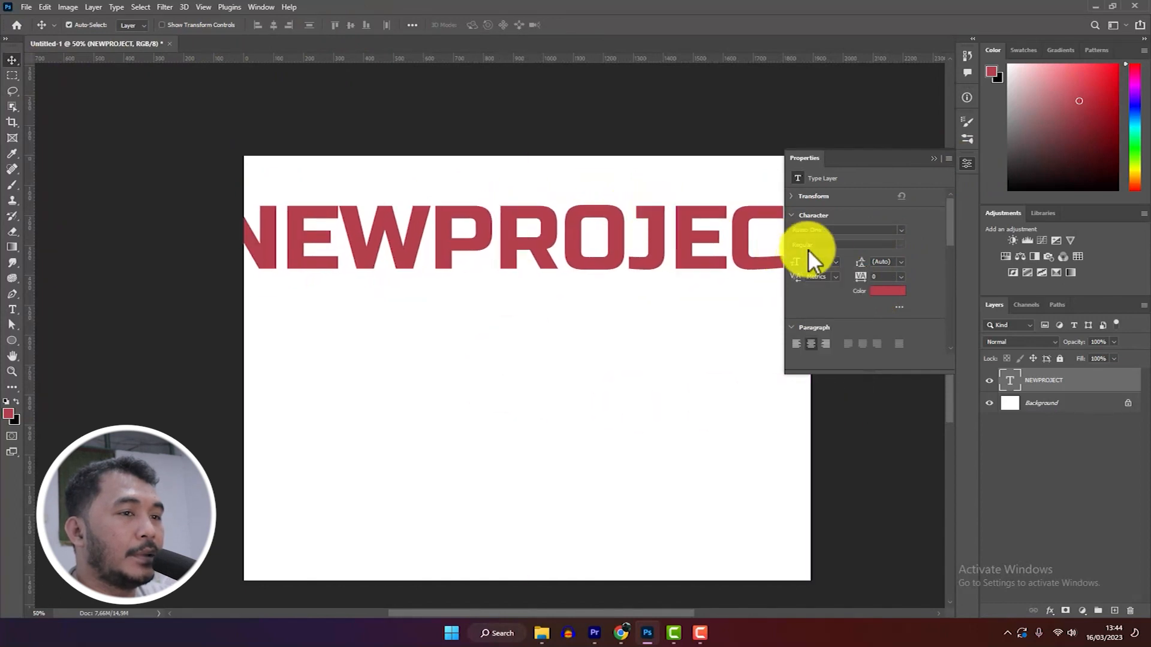
click(835, 262)
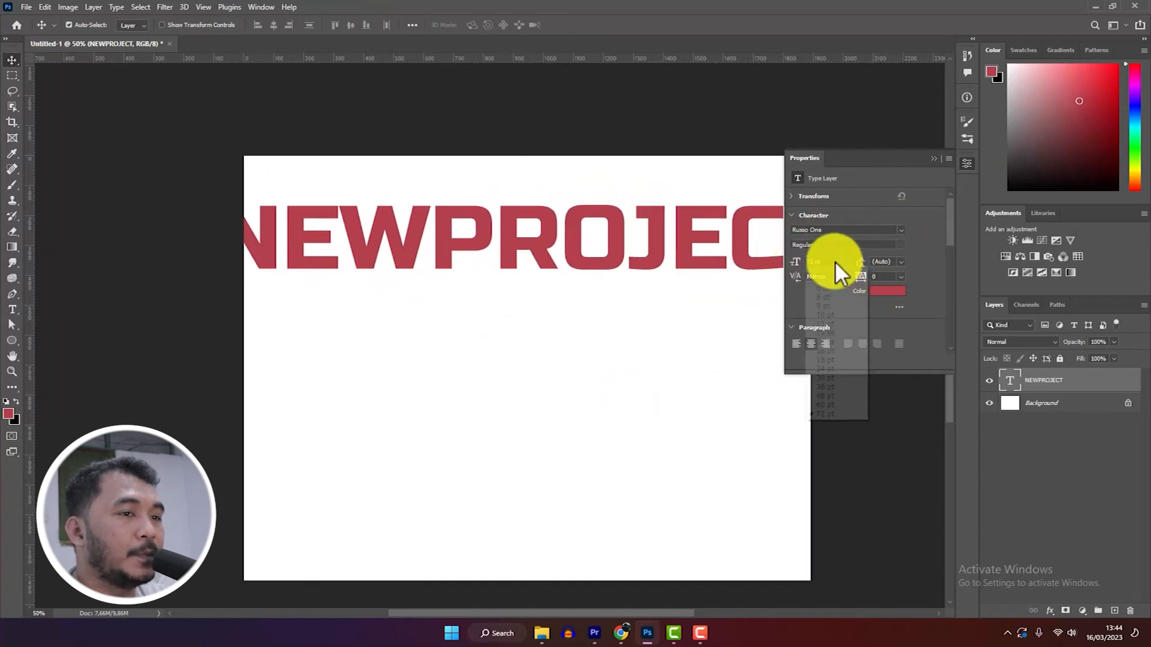
click(832, 384)
drag(546, 267, 485, 241)
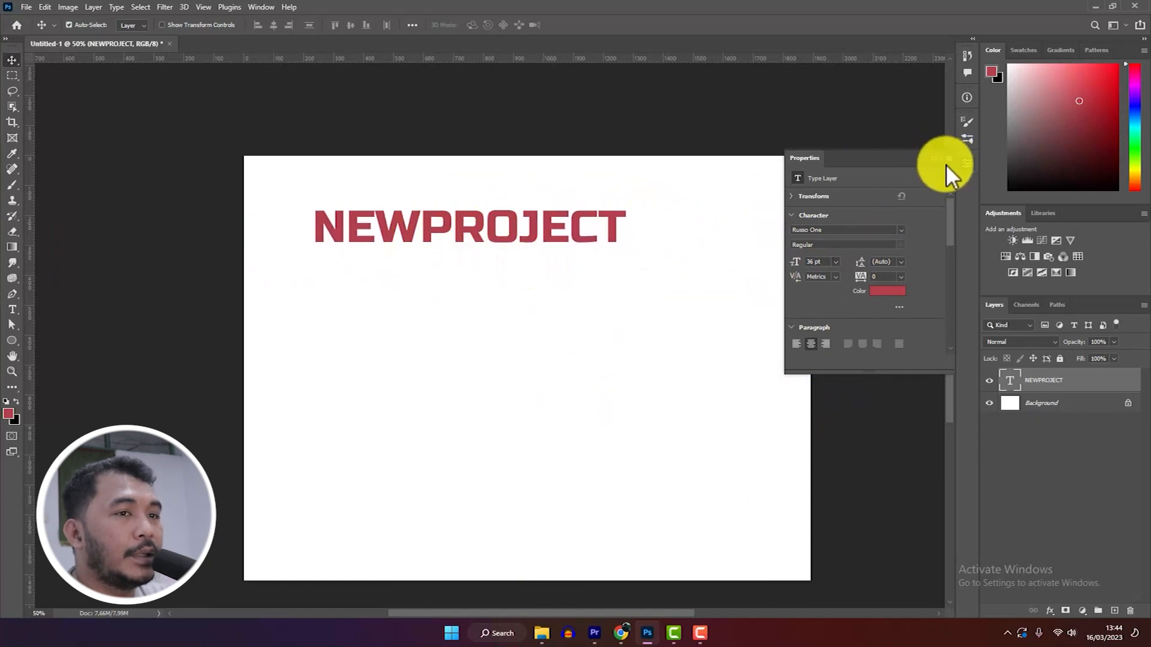
Step: Open the Warp Text settings for the NEWPROJECT text layer and choose the Arc style
click(13, 309)
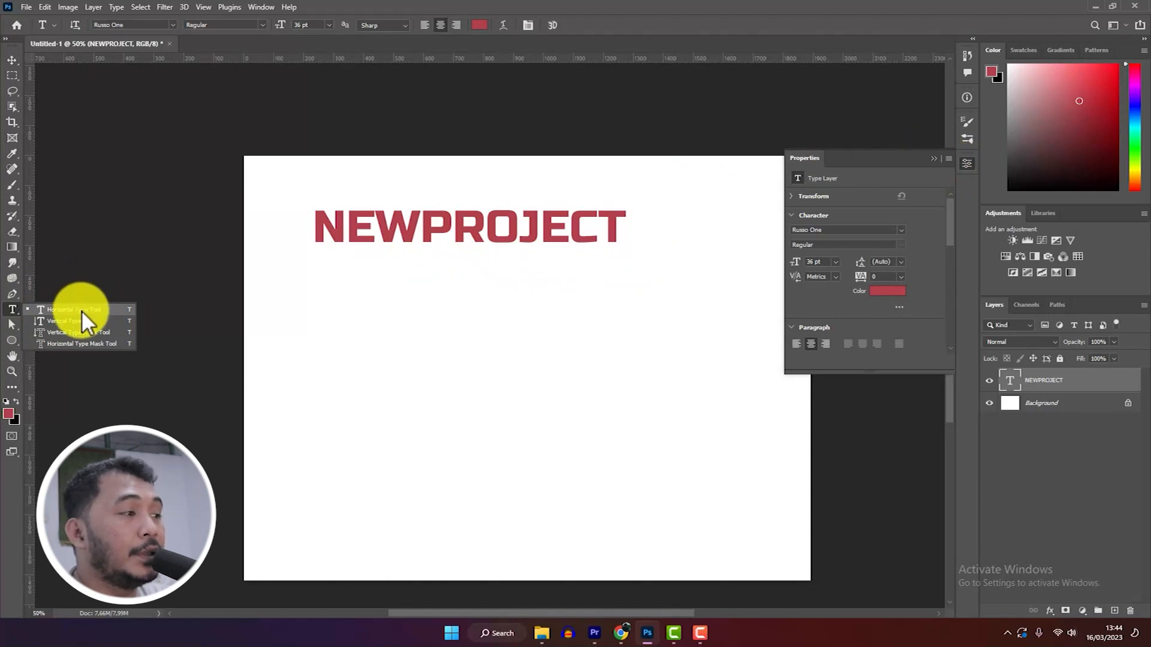
click(1027, 384)
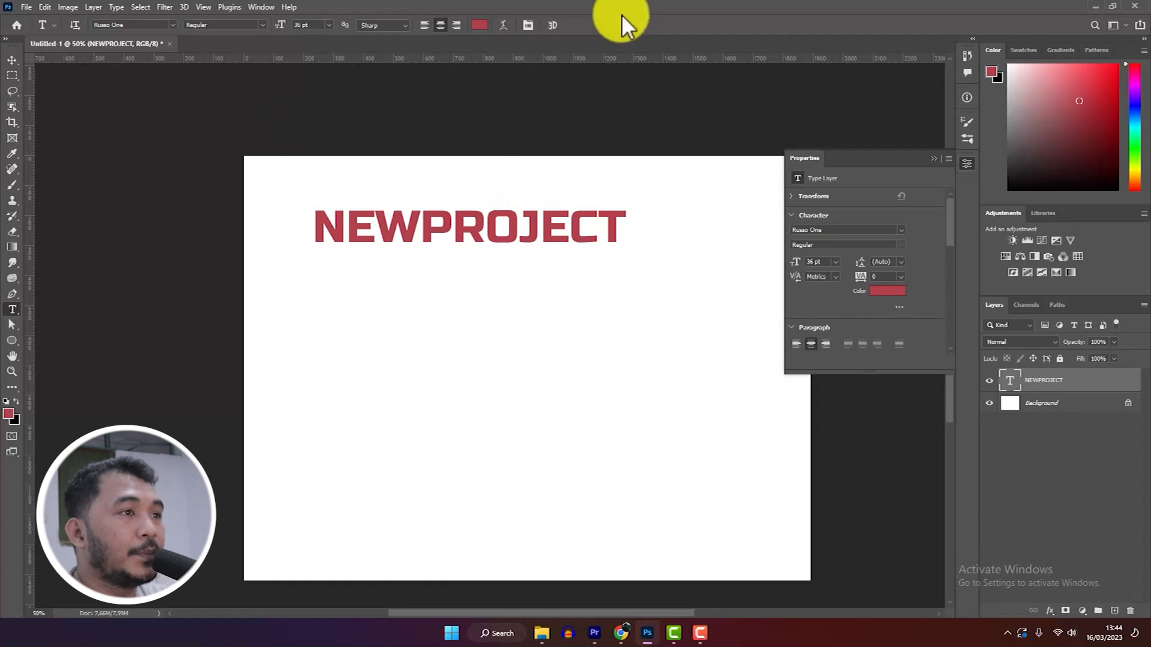
right_click(17, 310)
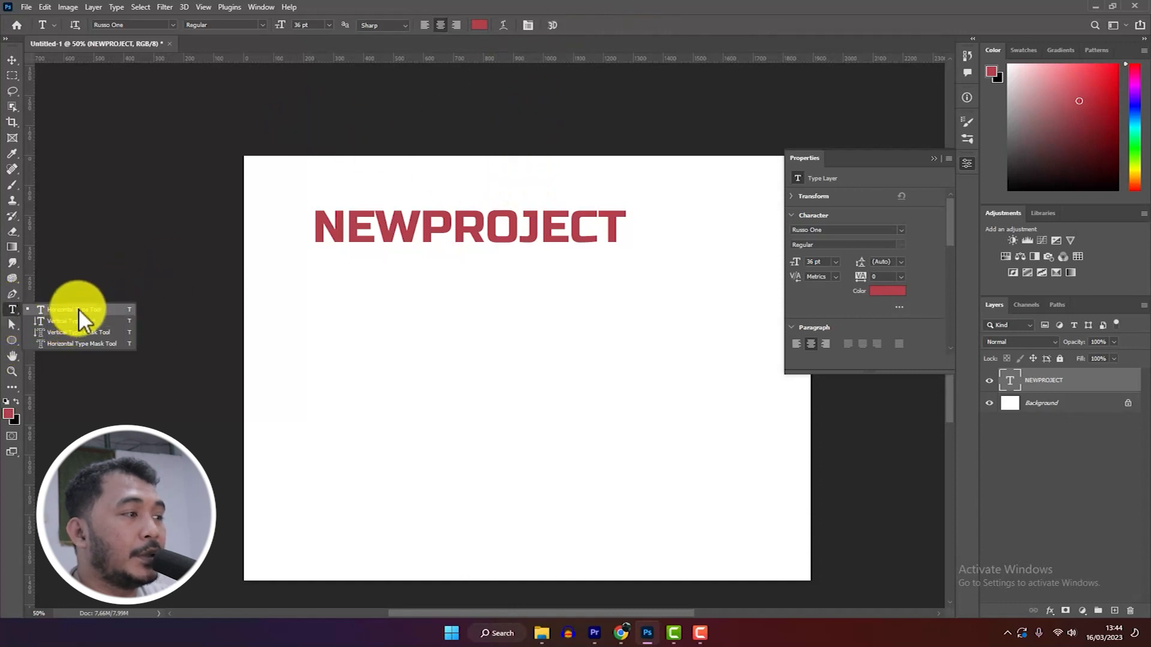
click(70, 311)
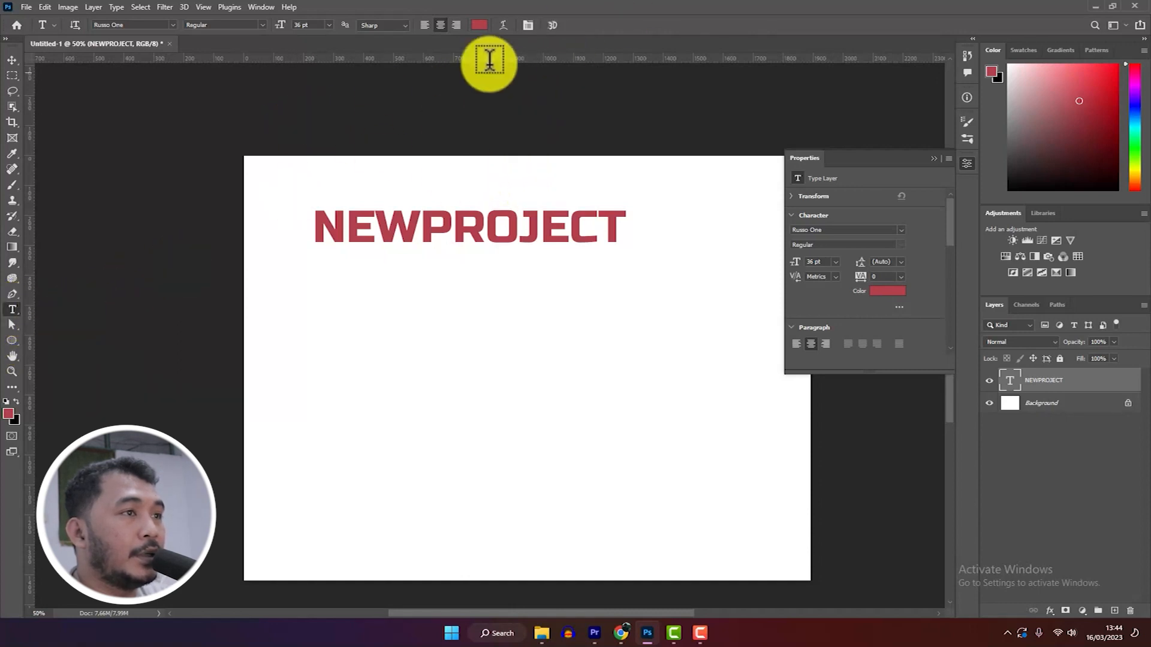
click(505, 25)
click(685, 131)
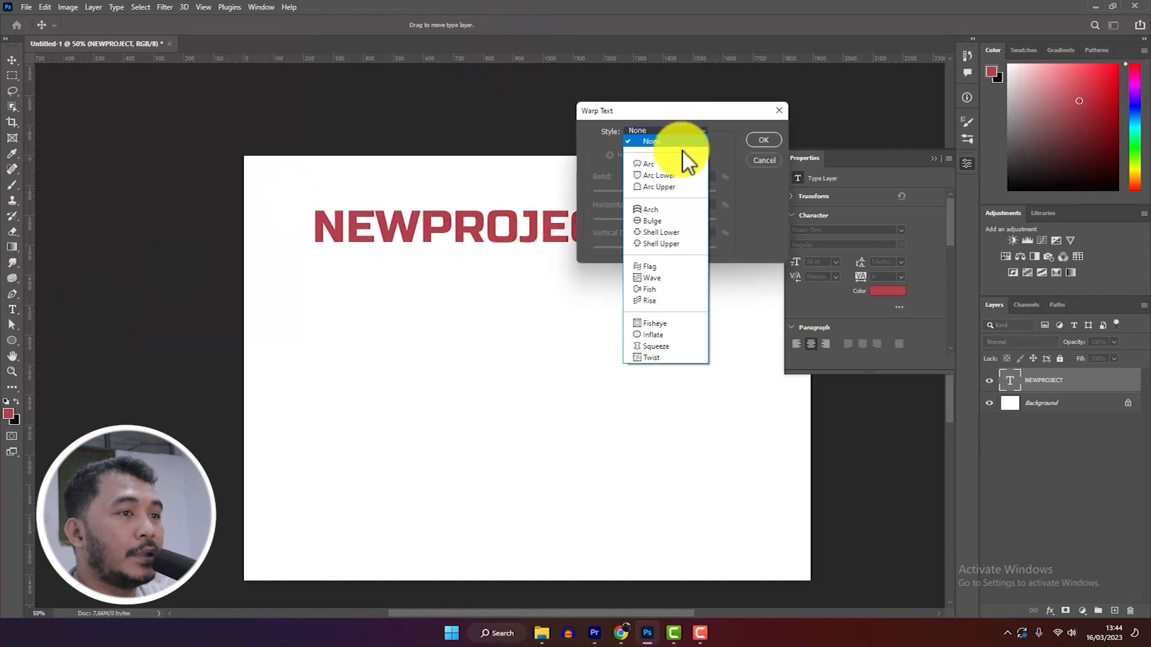
click(667, 167)
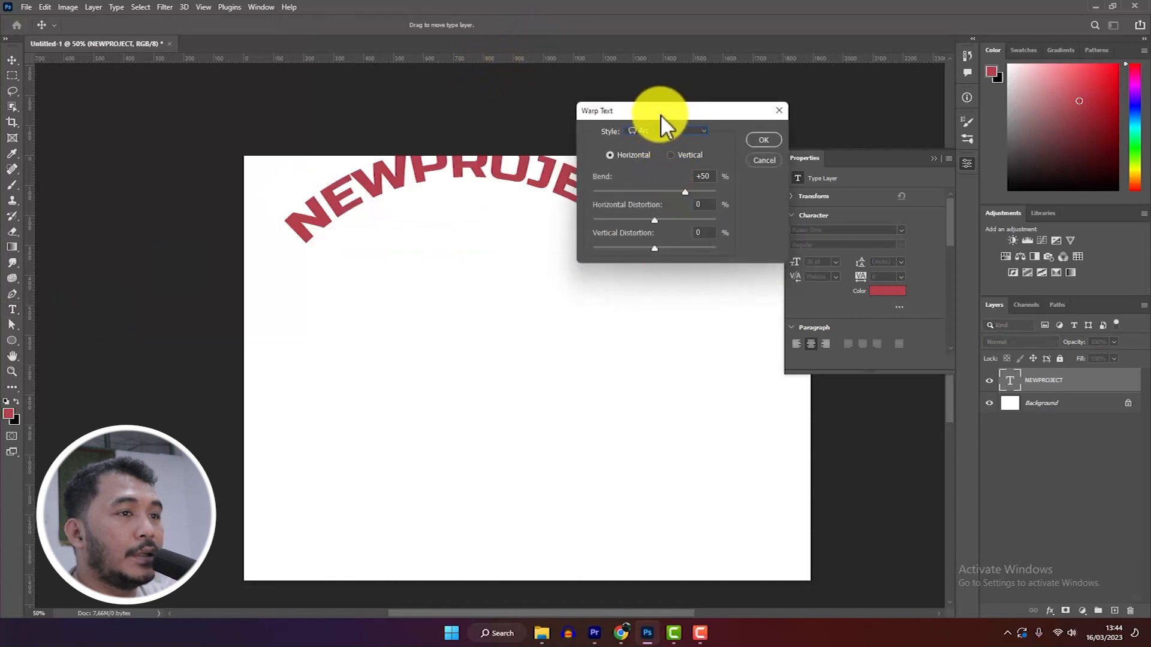
Step: Compare the horizontal and vertical Arc warp, keep the vertical orientation, and change the warp style to Arc Lower
drag(683, 111, 714, 275)
click(705, 320)
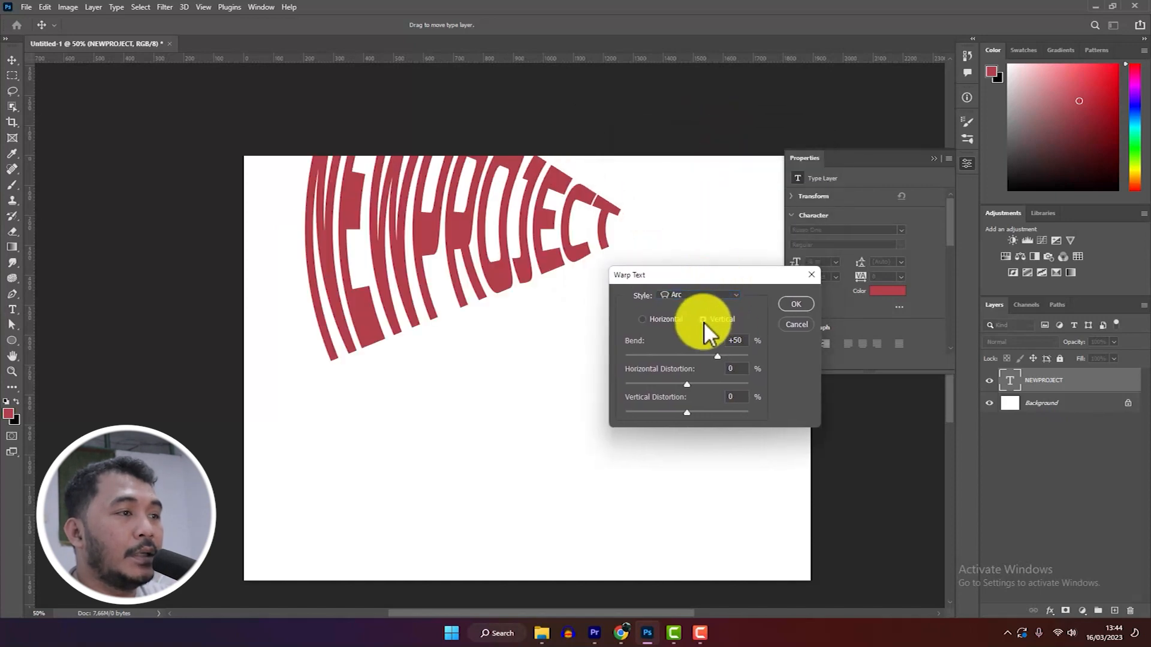
click(660, 319)
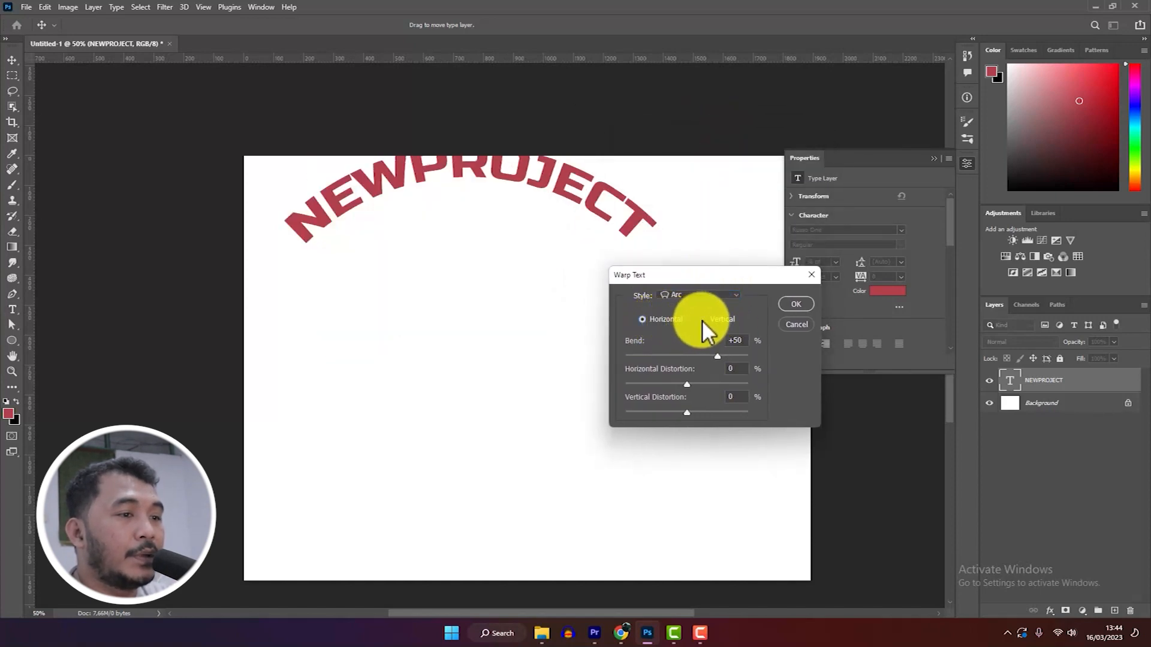
click(704, 320)
click(698, 295)
click(689, 344)
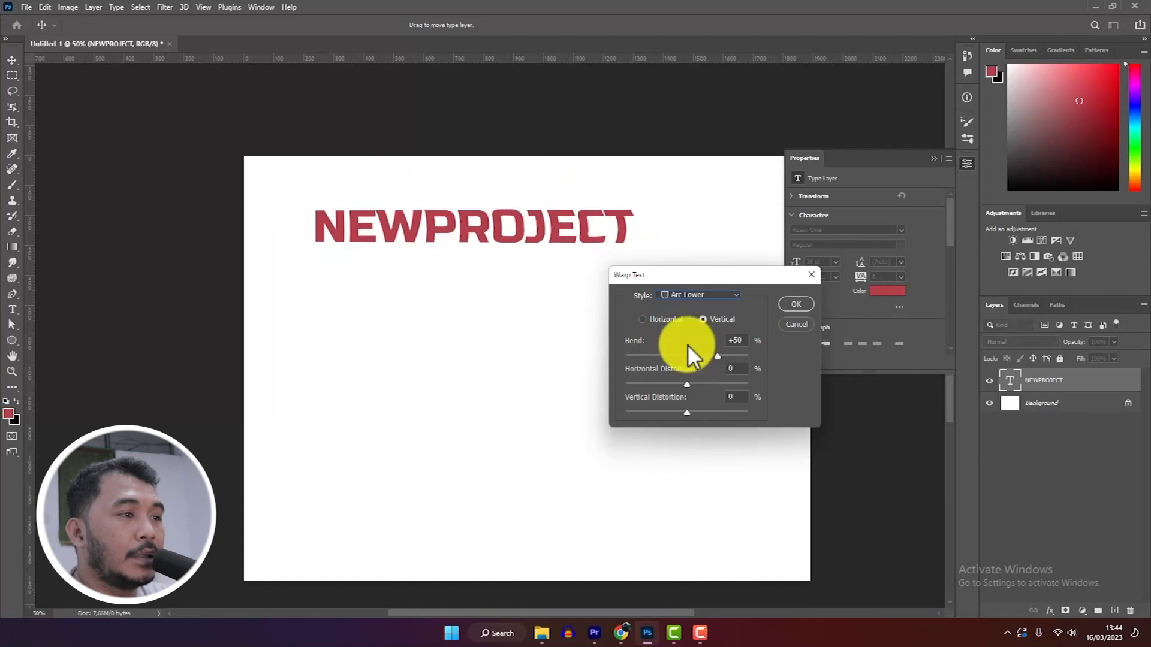
Step: Apply the Arc Lower warp to NEWPROJECT with bend +46%, horizontal distortion -49% and vertical distortion -1%
mouse_move(717, 357)
mouse_down()
mouse_move(643, 358)
mouse_move(716, 356)
mouse_up()
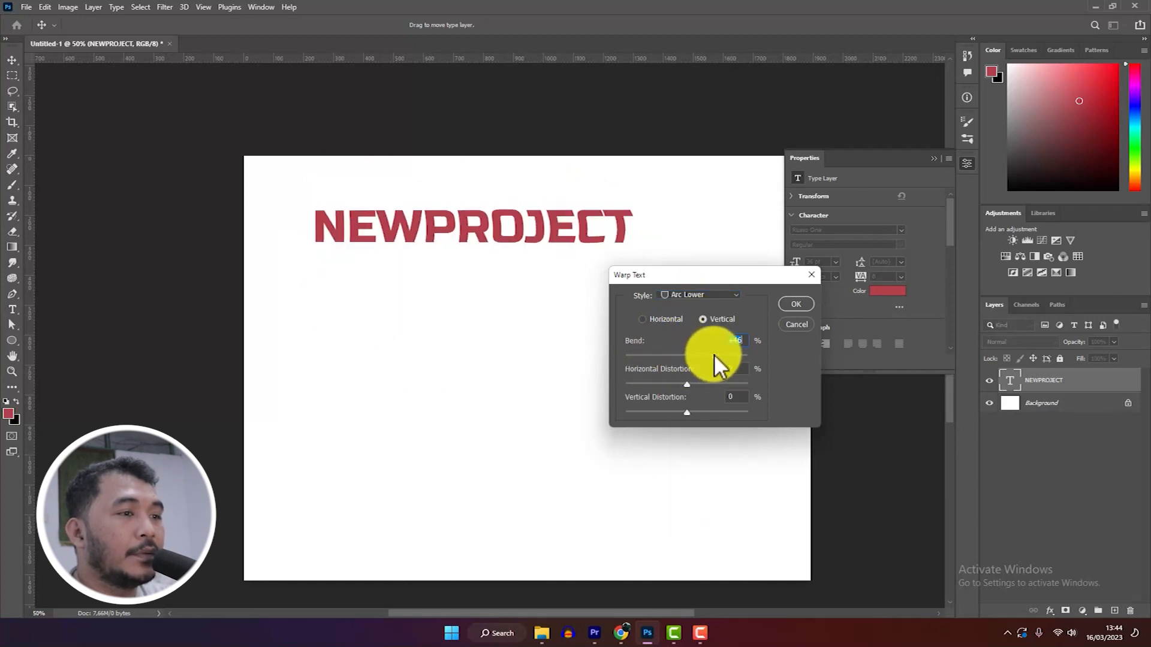
mouse_move(662, 384)
mouse_down()
mouse_move(641, 383)
mouse_move(657, 383)
mouse_up()
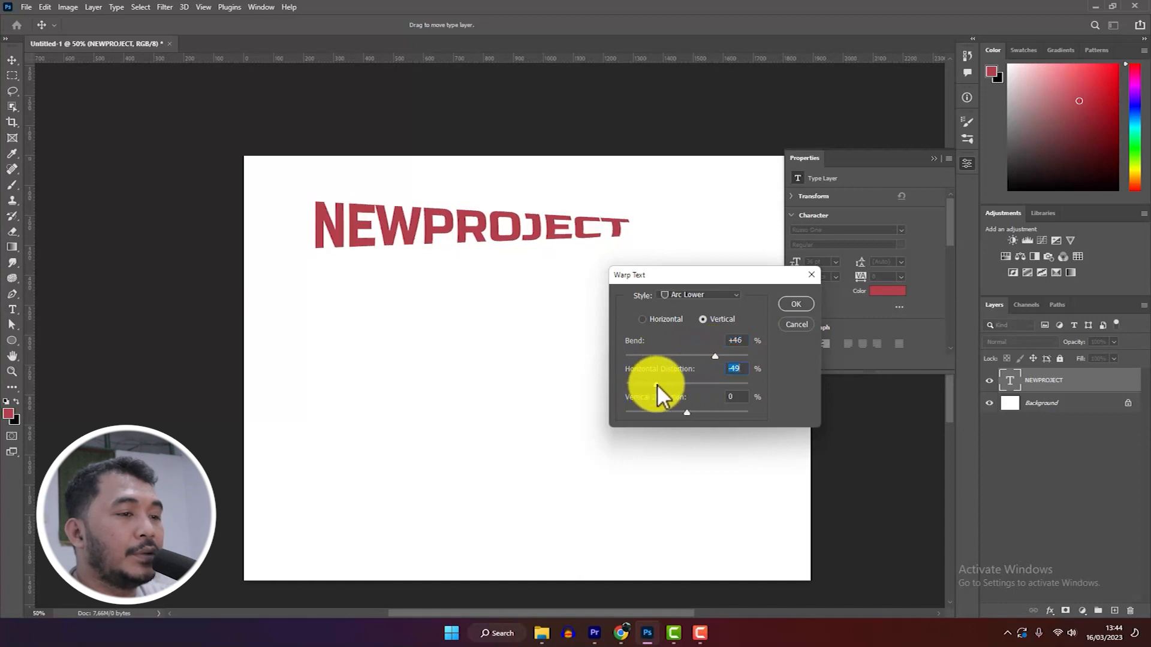
drag(687, 413, 654, 411)
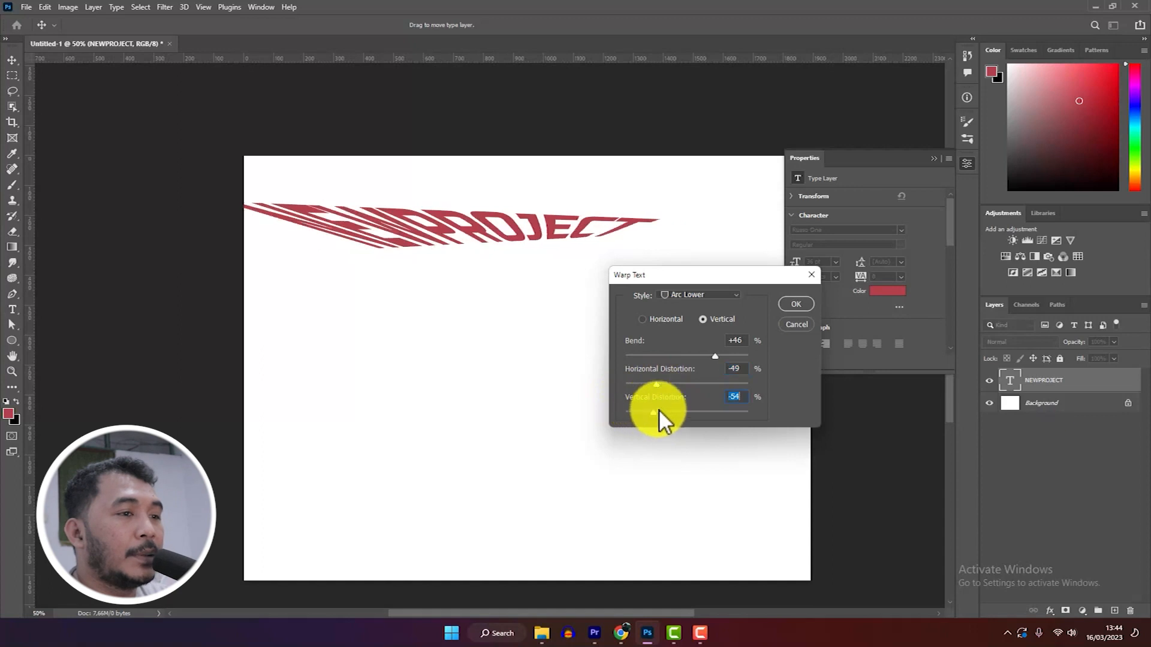
drag(664, 275, 685, 309)
drag(689, 447, 712, 450)
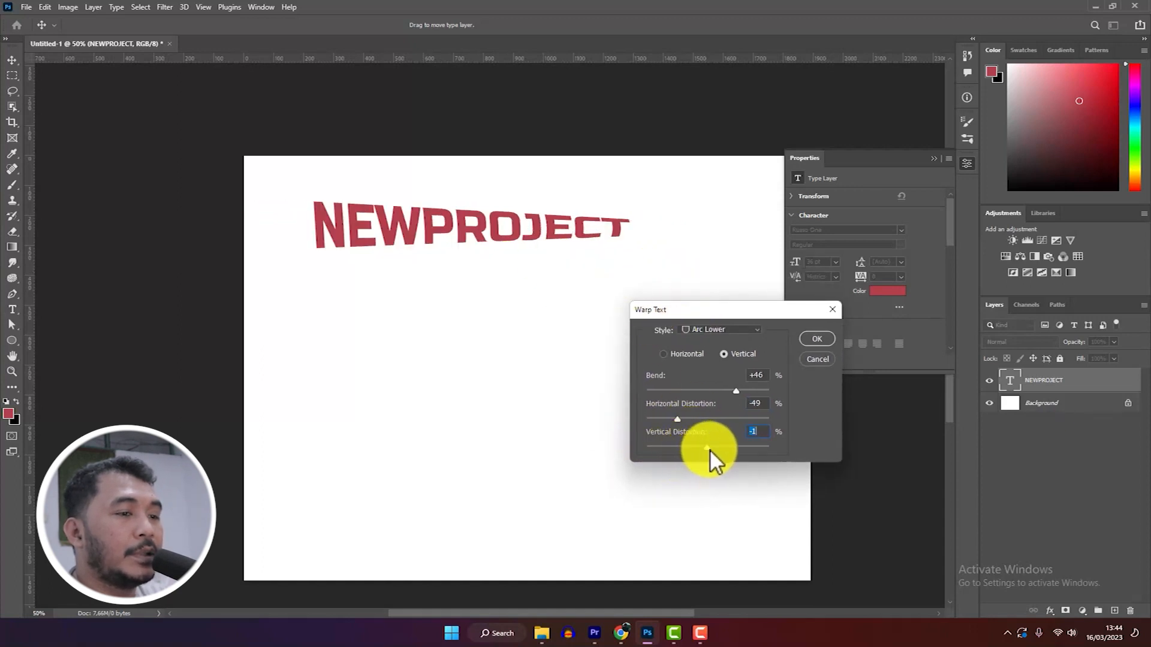
click(810, 337)
Step: Keep the Horizontal Type tool active and collapse the expanded text layer properties to free the canvas view
right_click(12, 310)
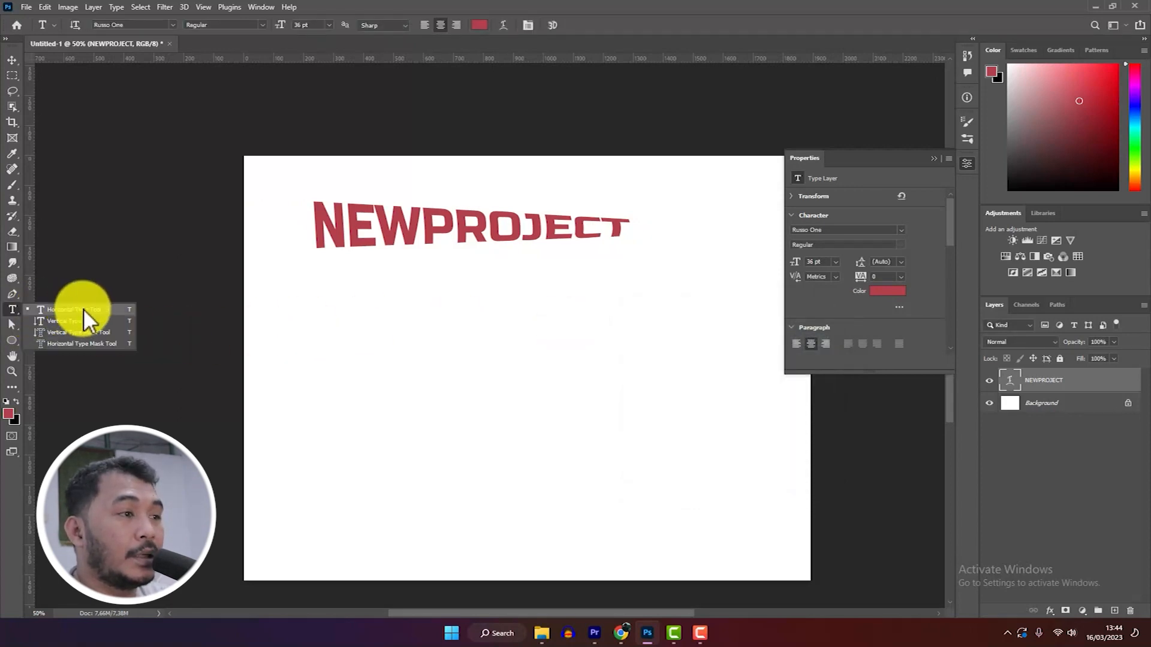
click(84, 309)
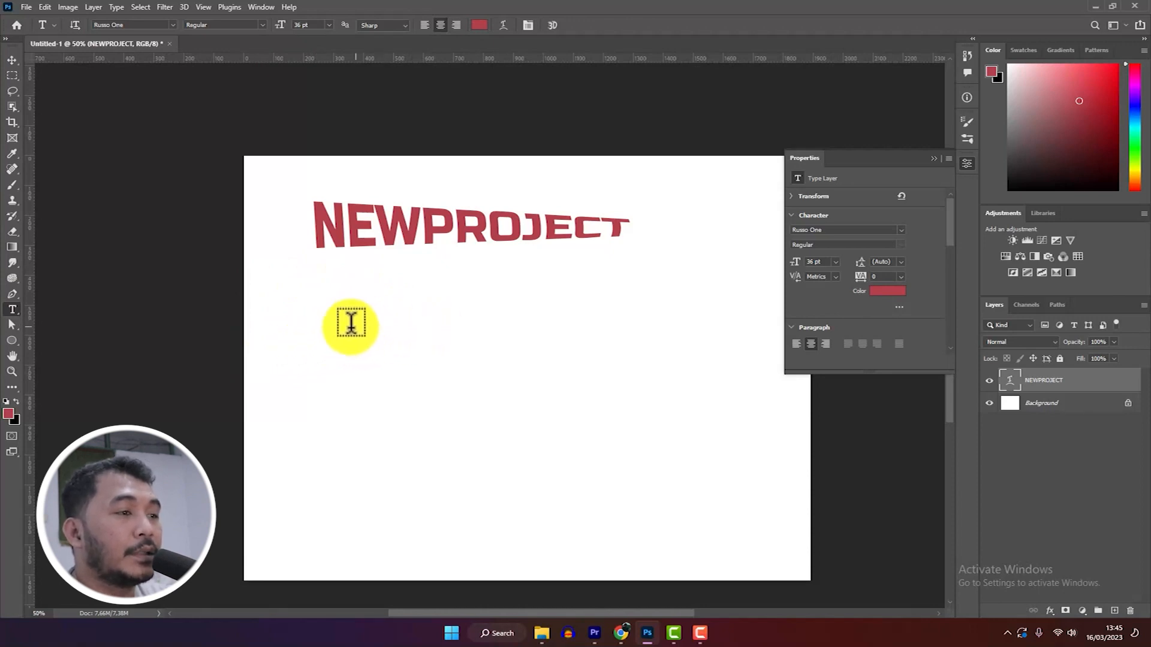
click(927, 160)
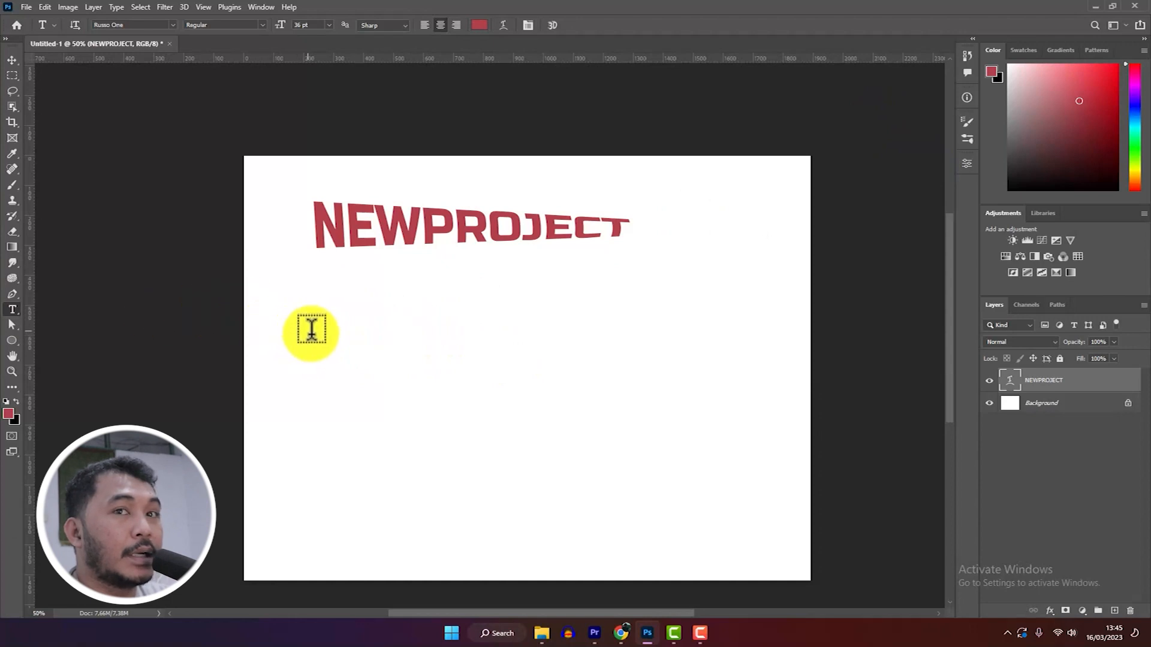
Step: Add vertical text reading "New project" with the Vertical Type tool and move it to the right side of the canvas
right_click(12, 309)
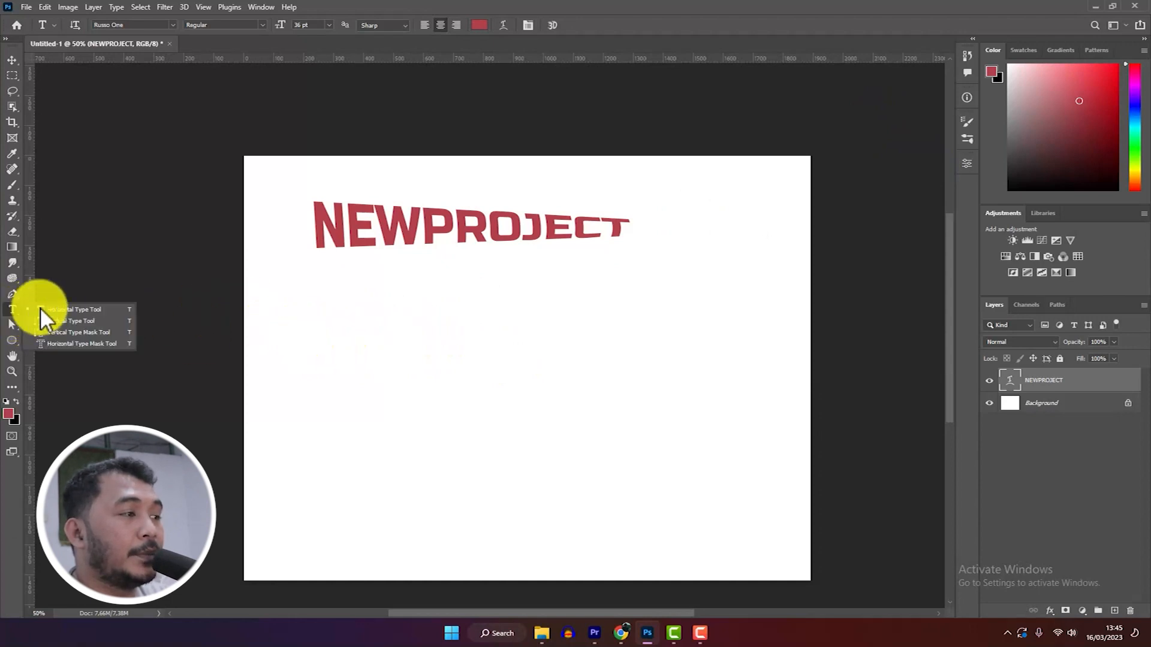
click(120, 322)
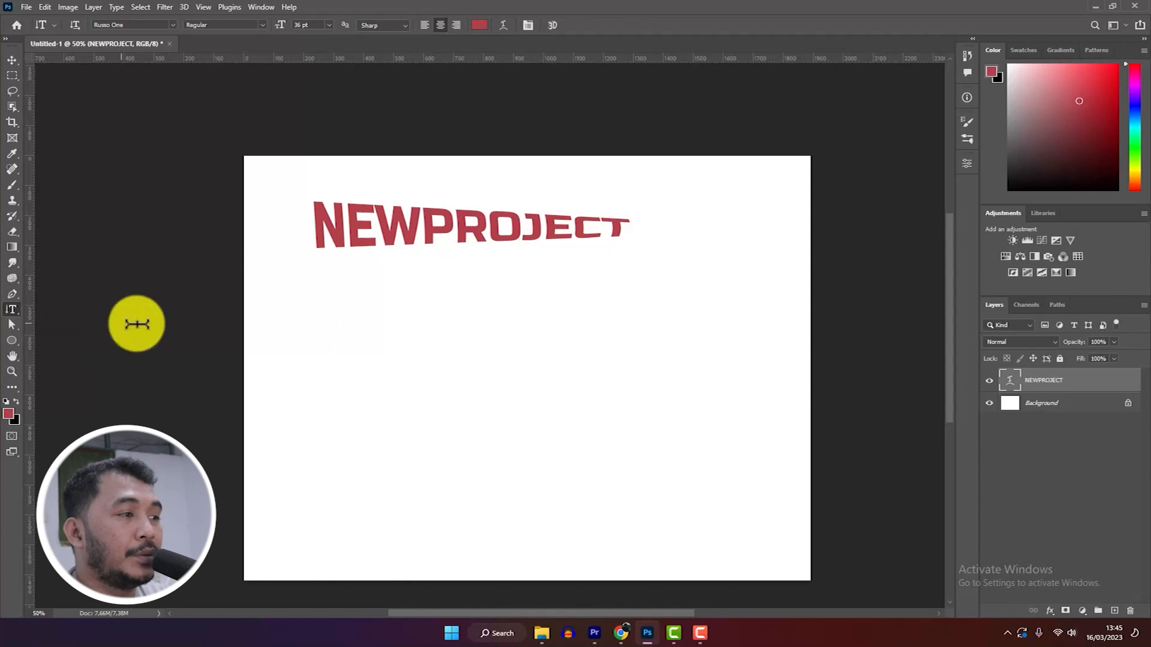
click(433, 352)
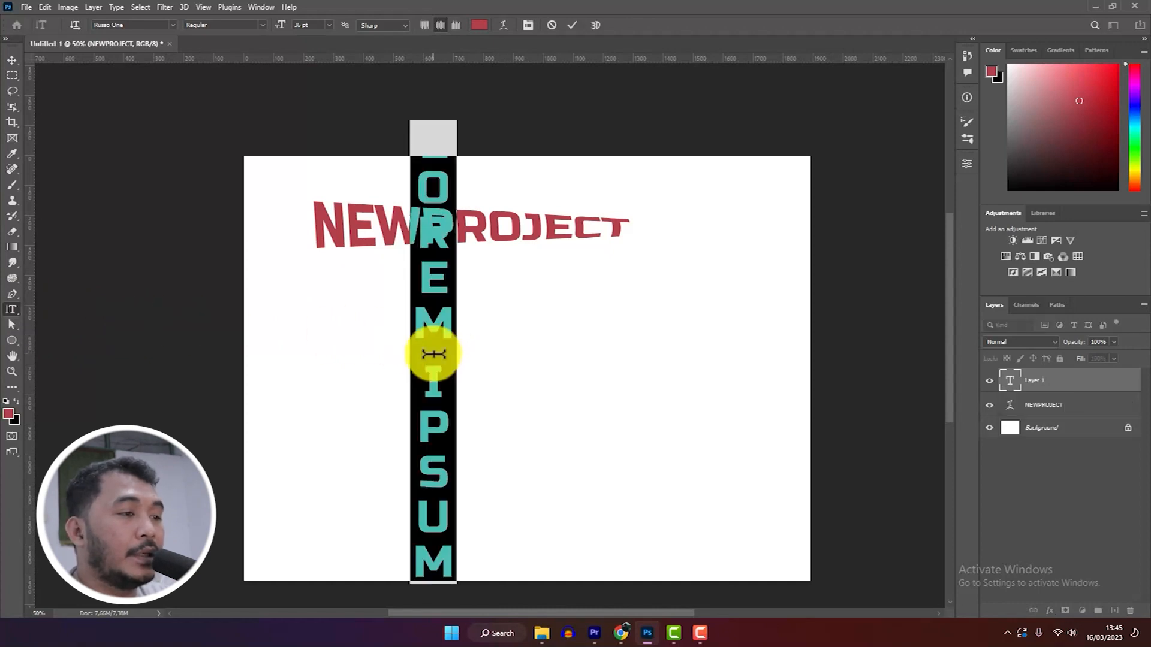
key(BackSpace)
text(NEWPROJECT)
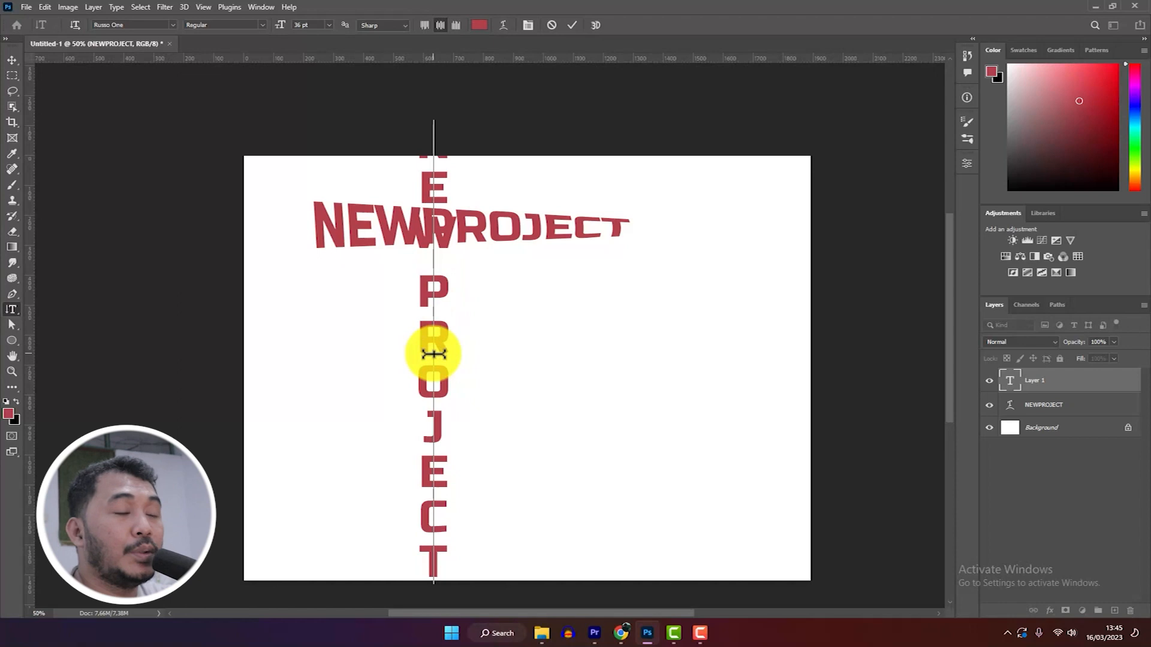
click(12, 60)
drag(452, 258, 705, 320)
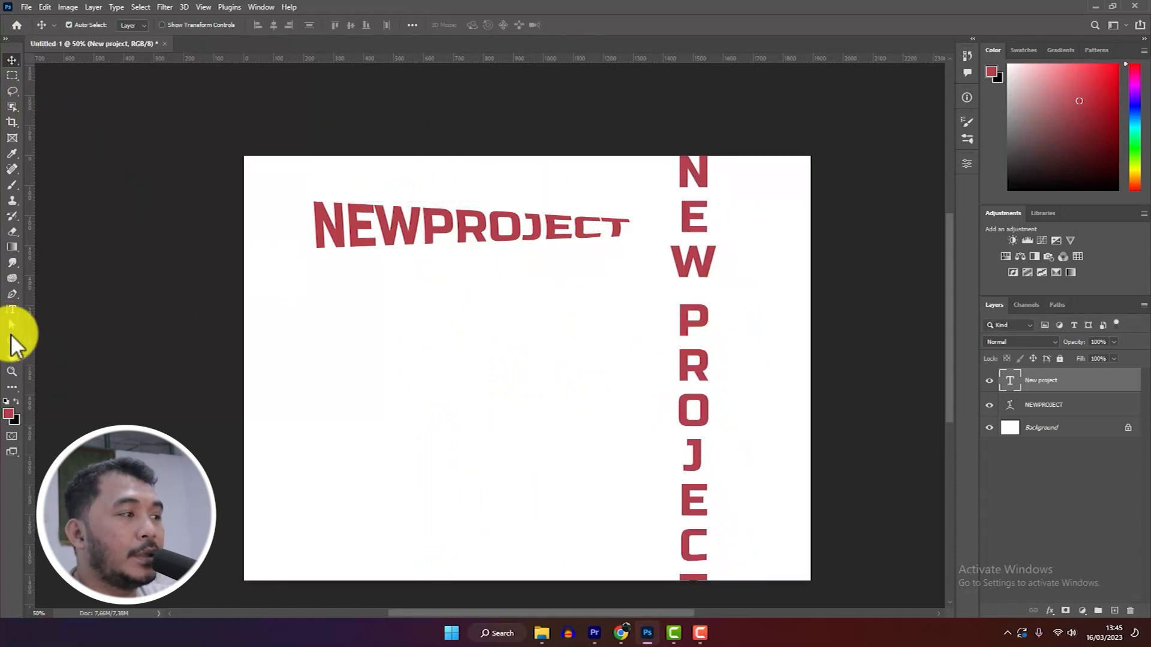
Step: Open the Warp Text settings for the vertical "New project" text and try the Arc Upper style with almost no bend
right_click(16, 311)
click(69, 320)
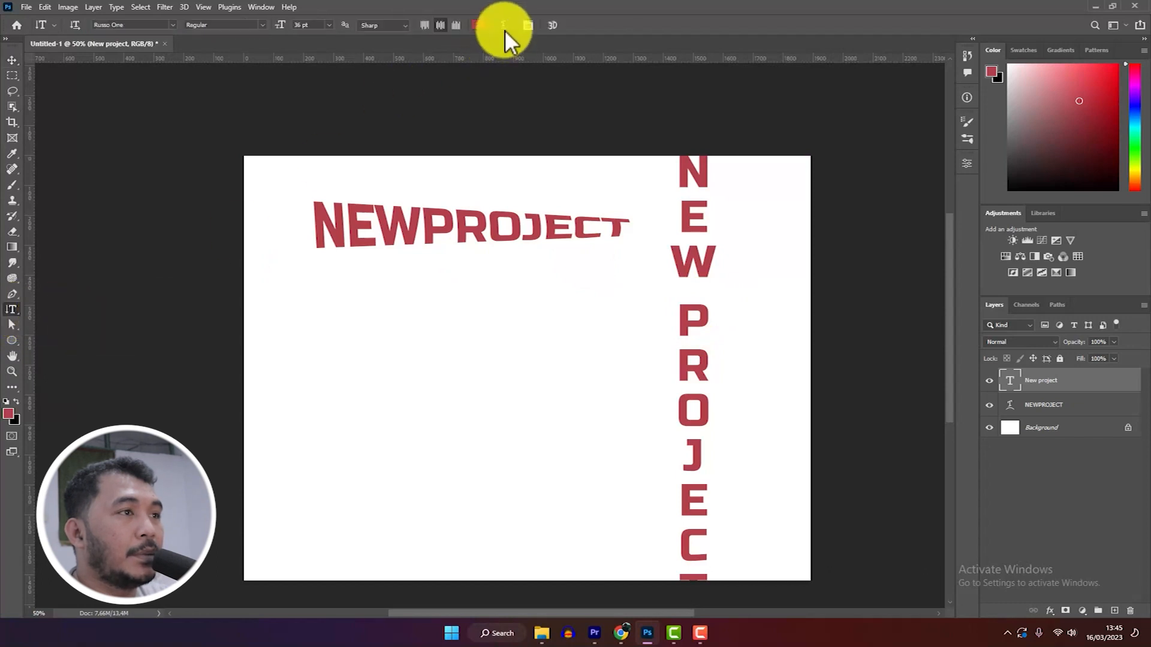
click(503, 25)
drag(719, 308, 352, 217)
click(341, 211)
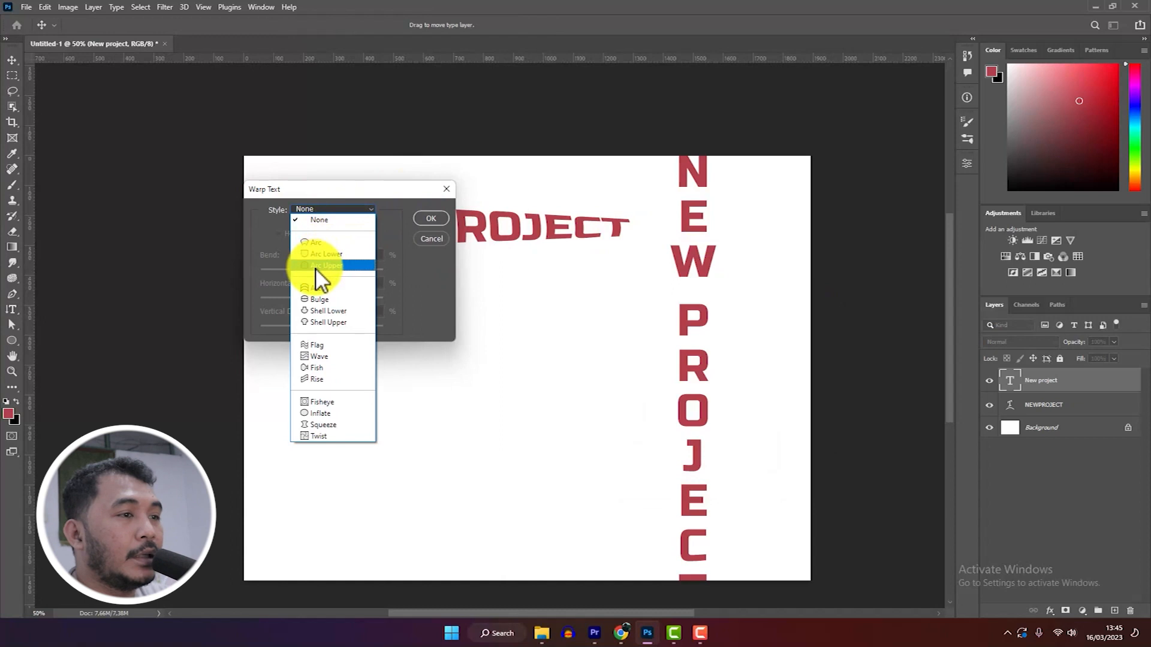
click(322, 266)
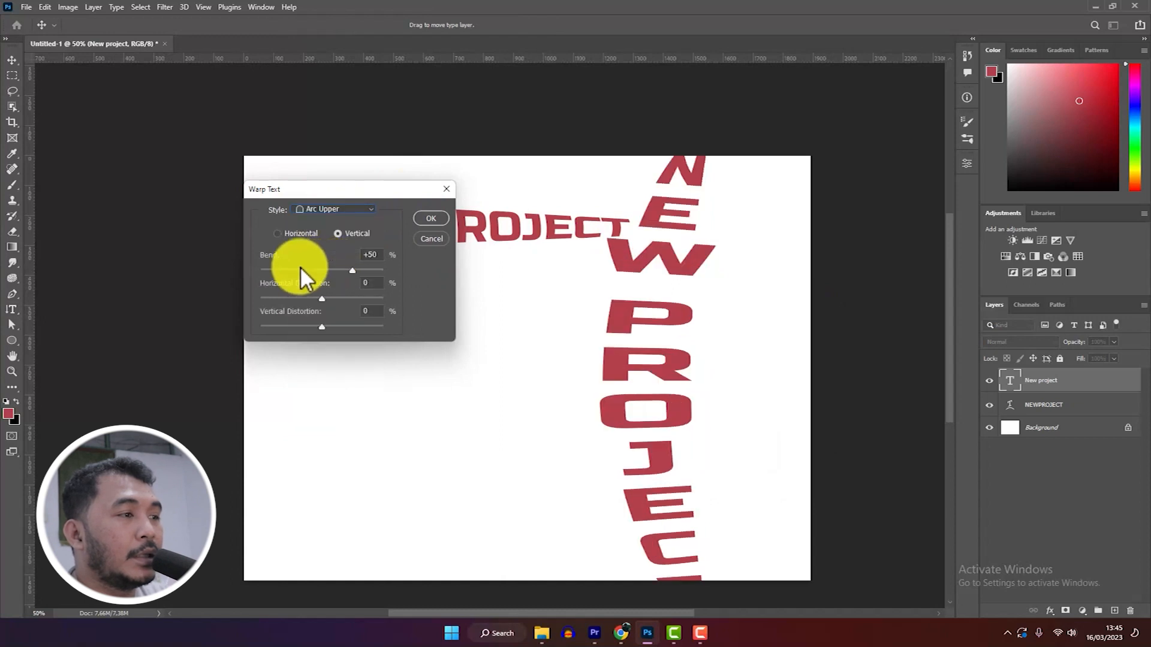
drag(308, 269, 320, 271)
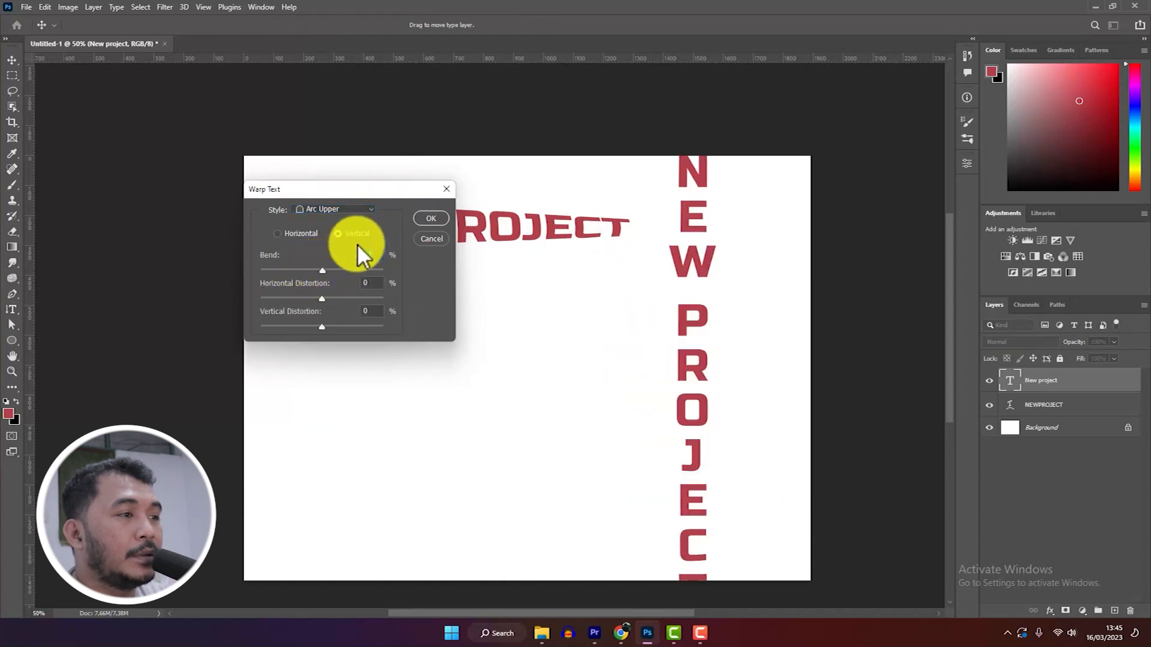
Step: Apply a vertical Flag warp to the "New project" text with bend -32% and horizontal distortion -55%
click(307, 235)
click(336, 209)
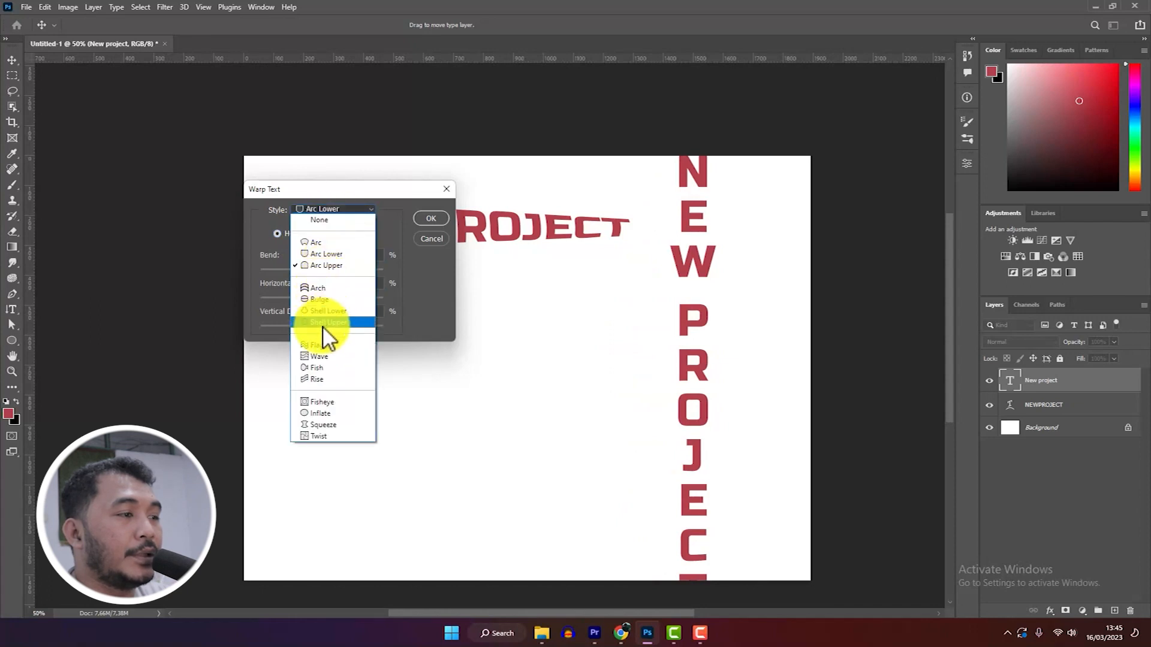
click(321, 345)
click(344, 232)
drag(324, 270, 271, 270)
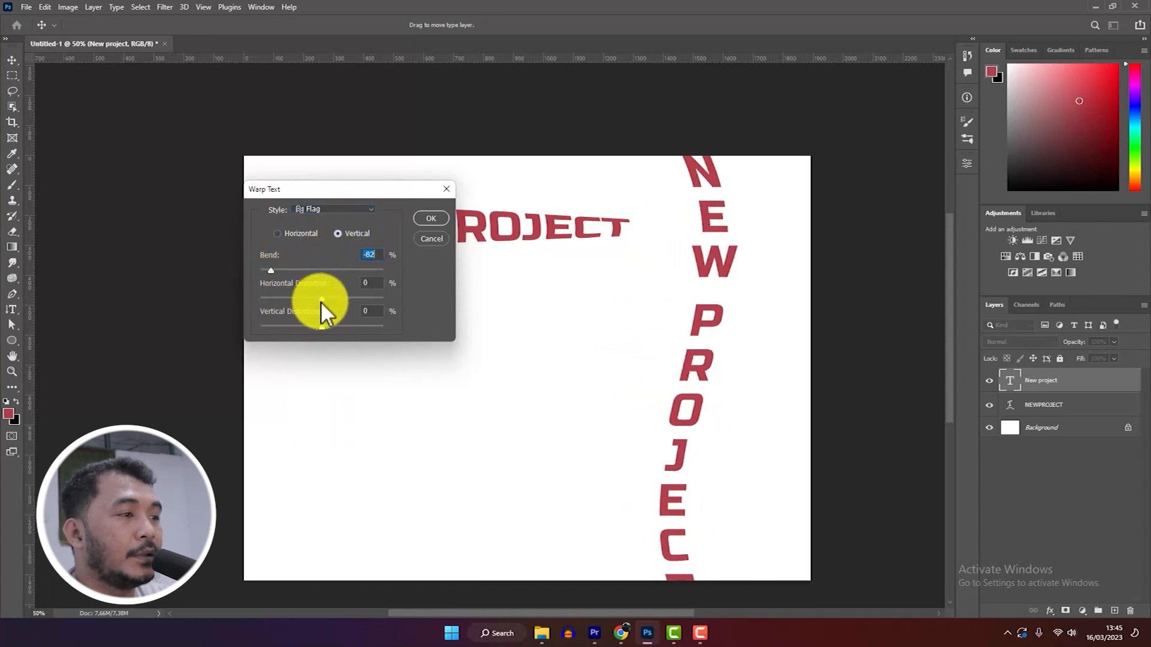
drag(321, 299, 336, 300)
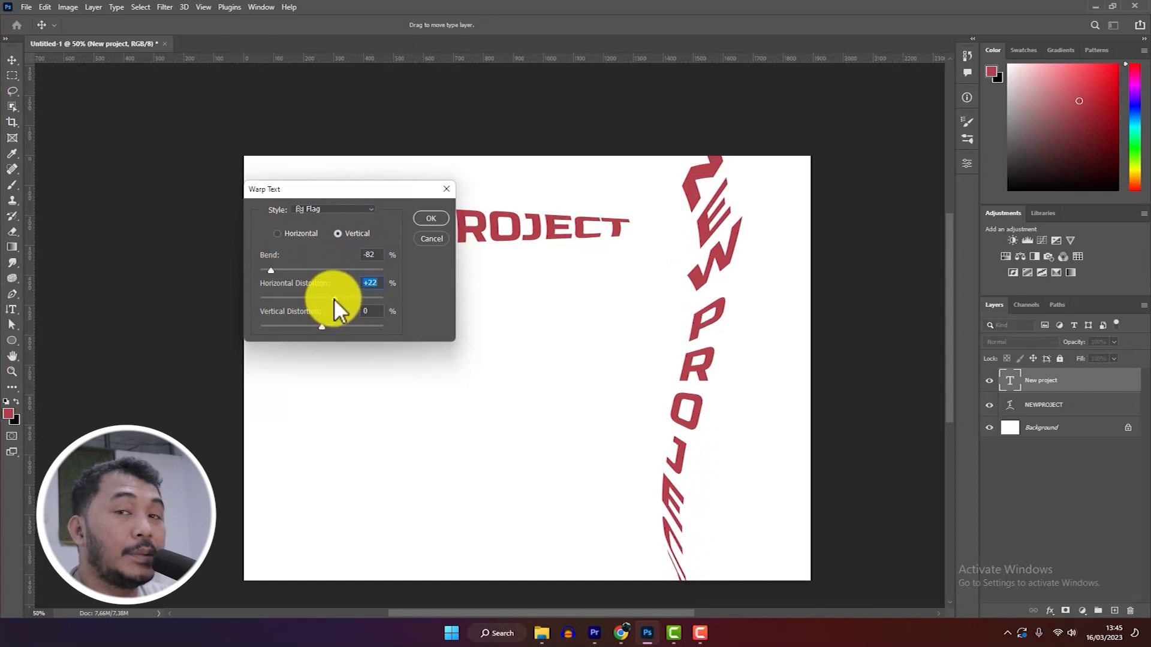
drag(334, 297, 303, 271)
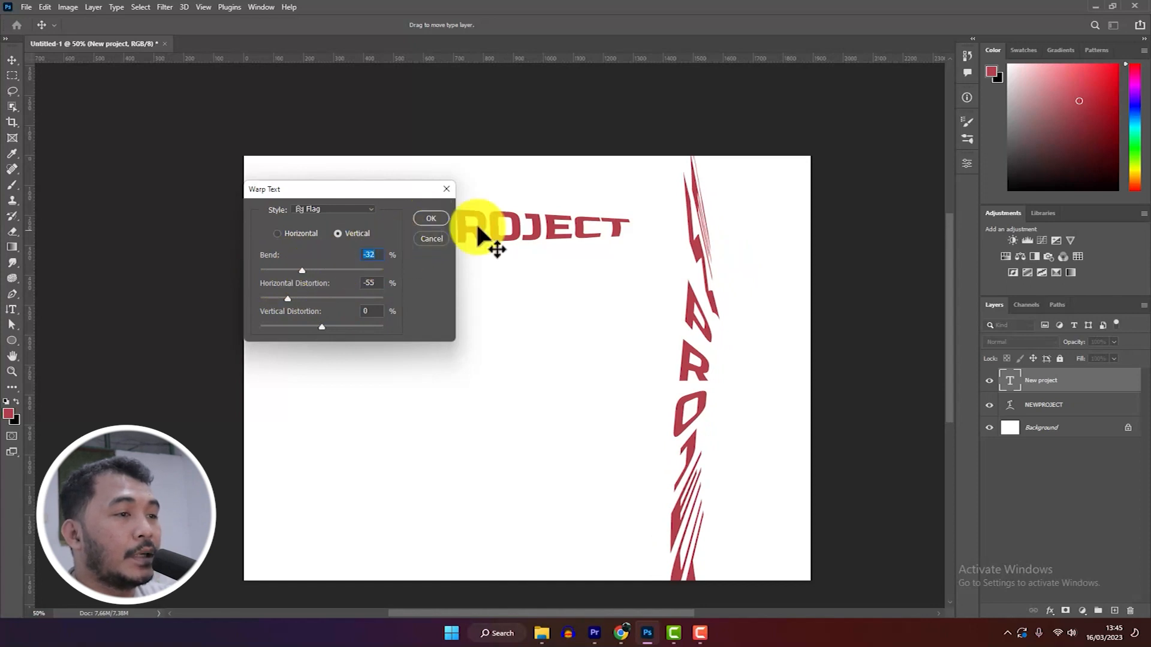
click(429, 220)
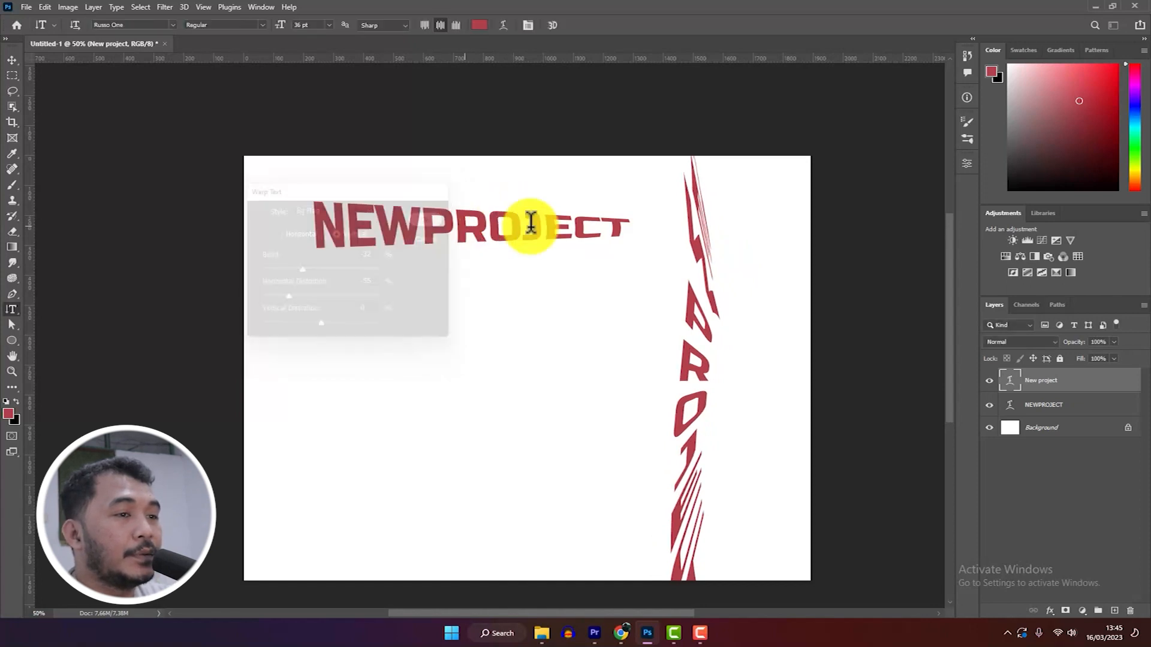
Step: Delete both warped text layers so that only the Background layer is left
shift+click(1055, 411)
drag(1055, 410, 1129, 611)
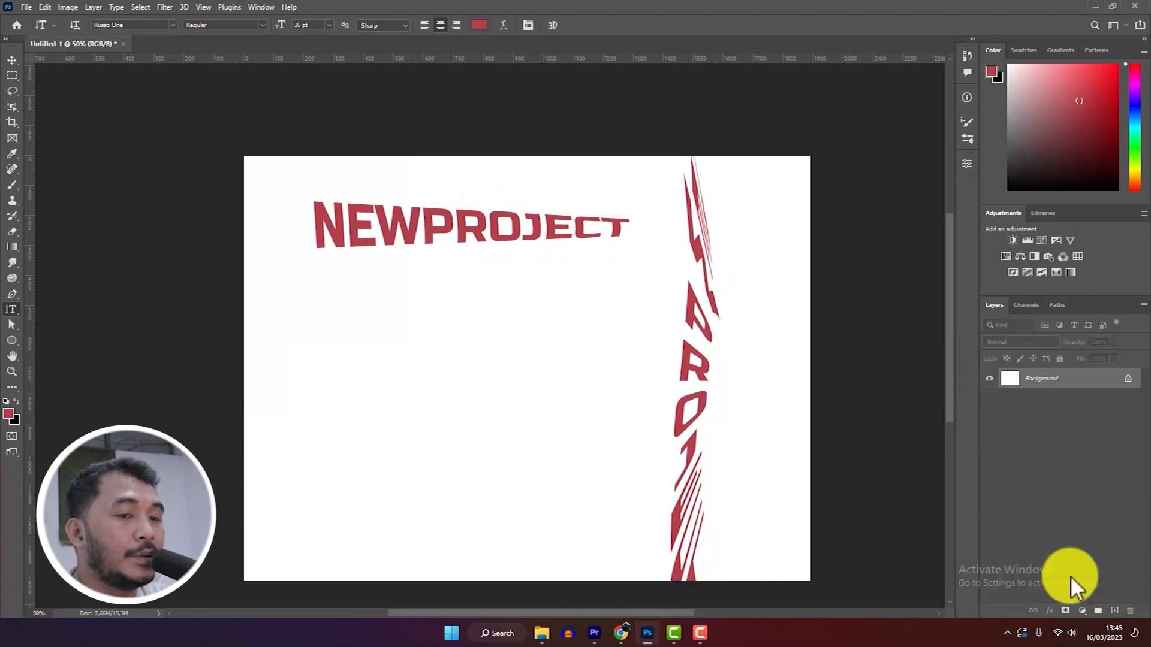
Step: Add horizontal text reading "NewProject" with "Channel" on a second line, and move it into the upper middle of the canvas
right_click(12, 309)
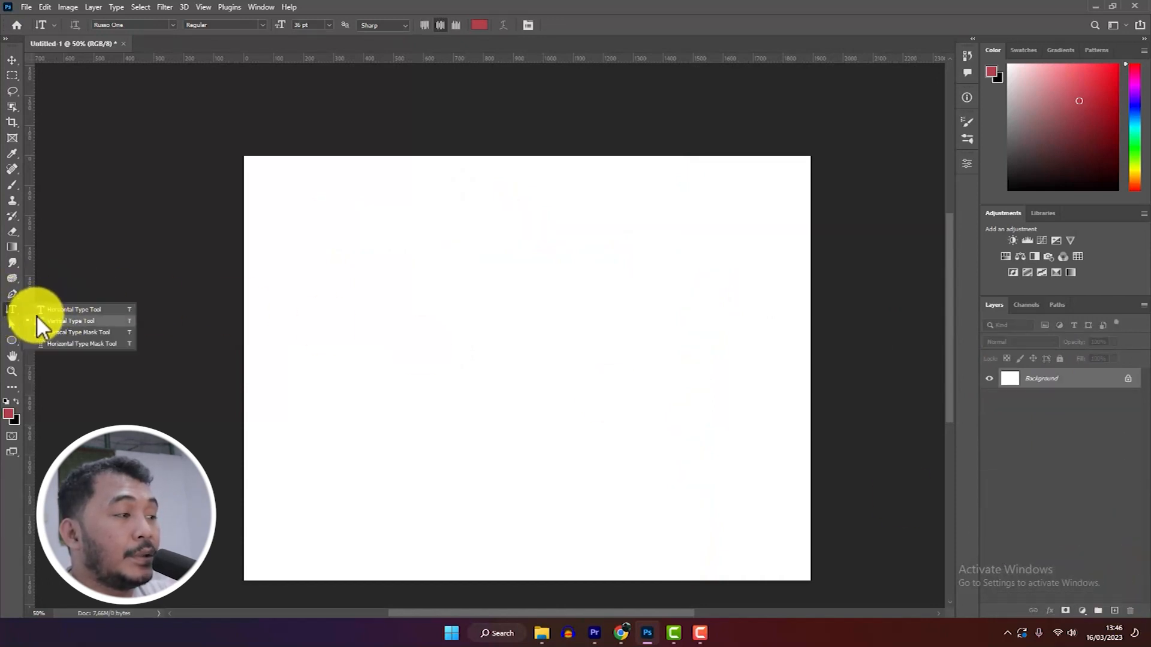
click(65, 310)
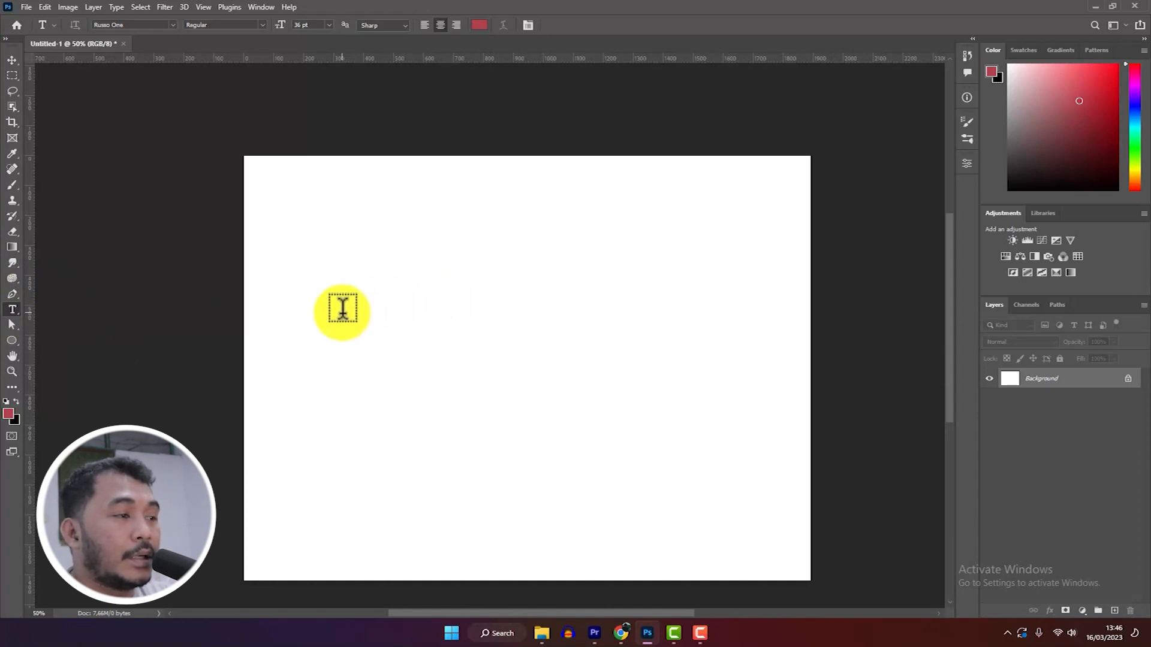
click(329, 323)
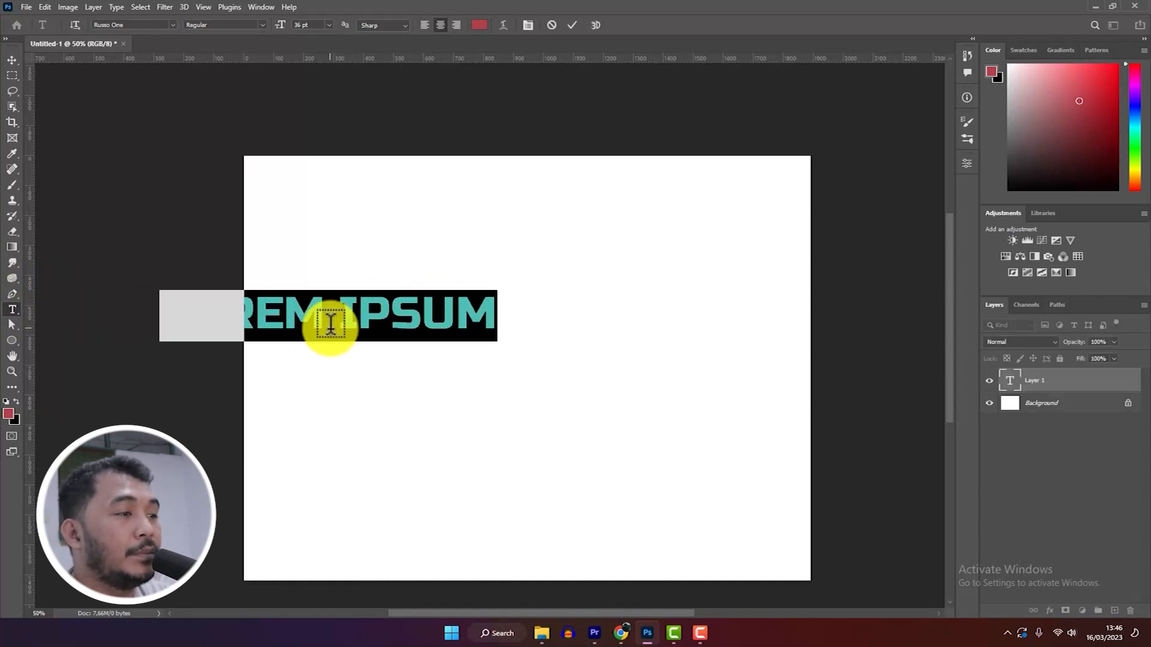
text(NEW)
text(PROJECT)
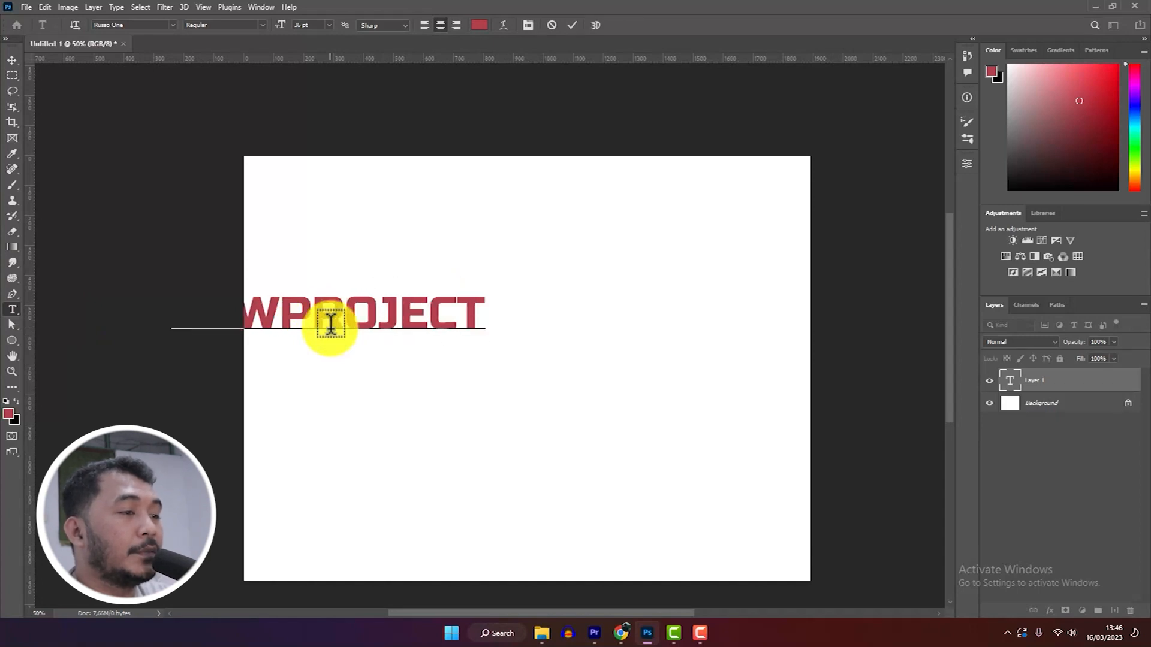
text(CHANNEL)
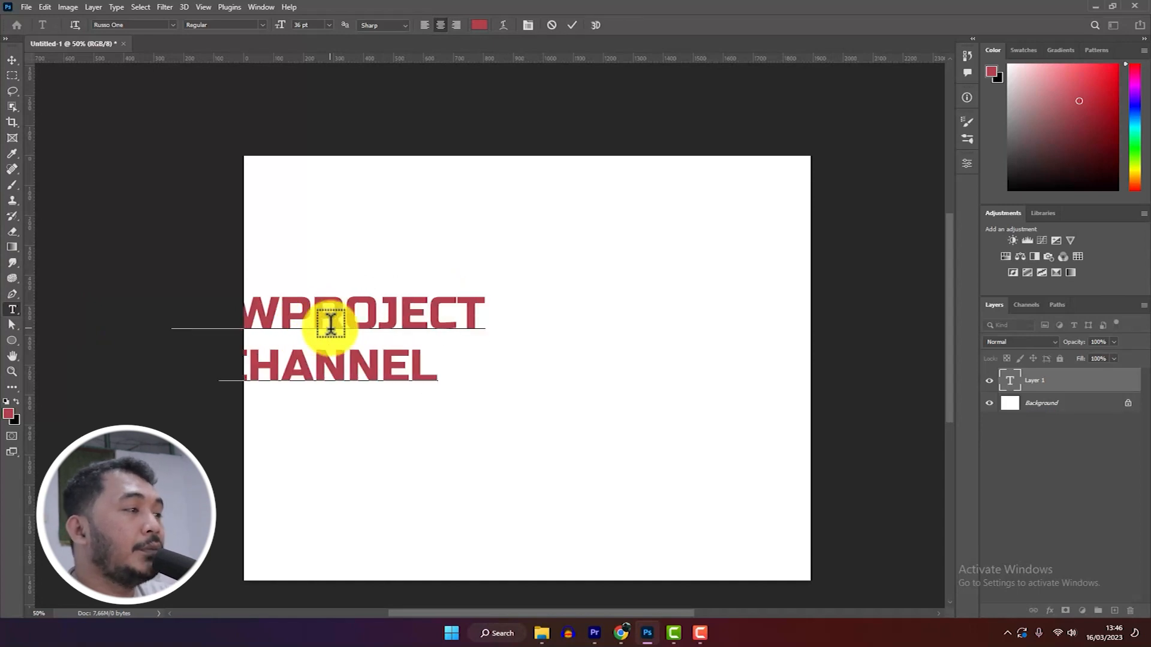
click(12, 60)
drag(304, 301, 464, 262)
Step: Select both lines of the text and try the left, centre and right alignments, ending with right alignment
click(12, 309)
drag(385, 304, 251, 257)
click(425, 25)
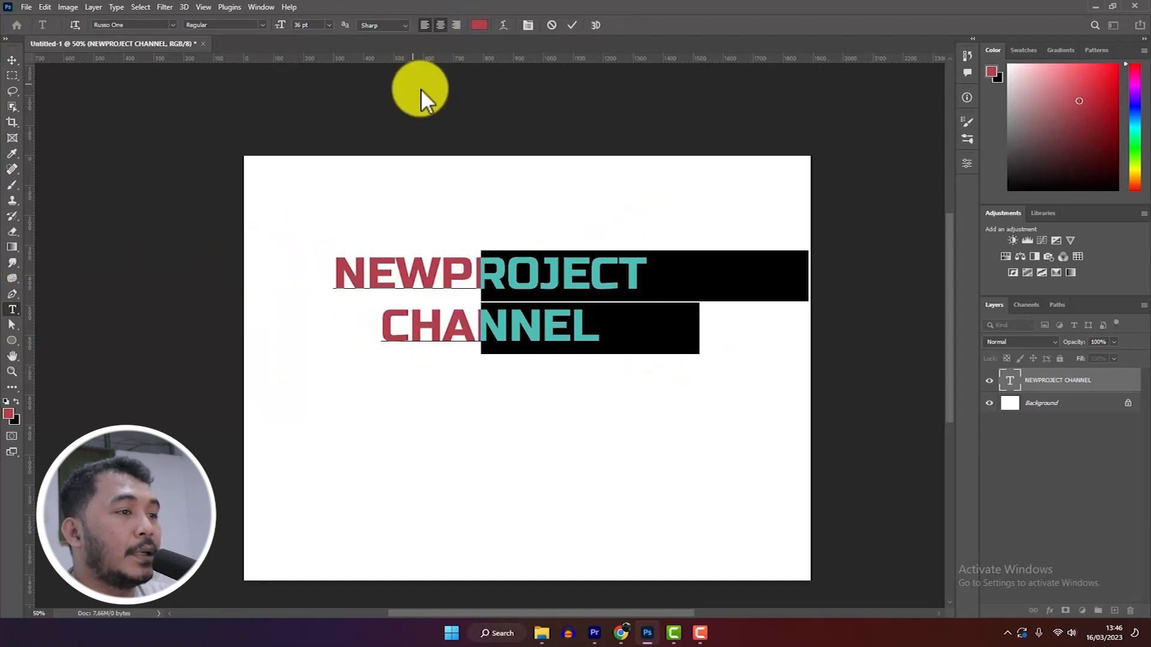
click(443, 26)
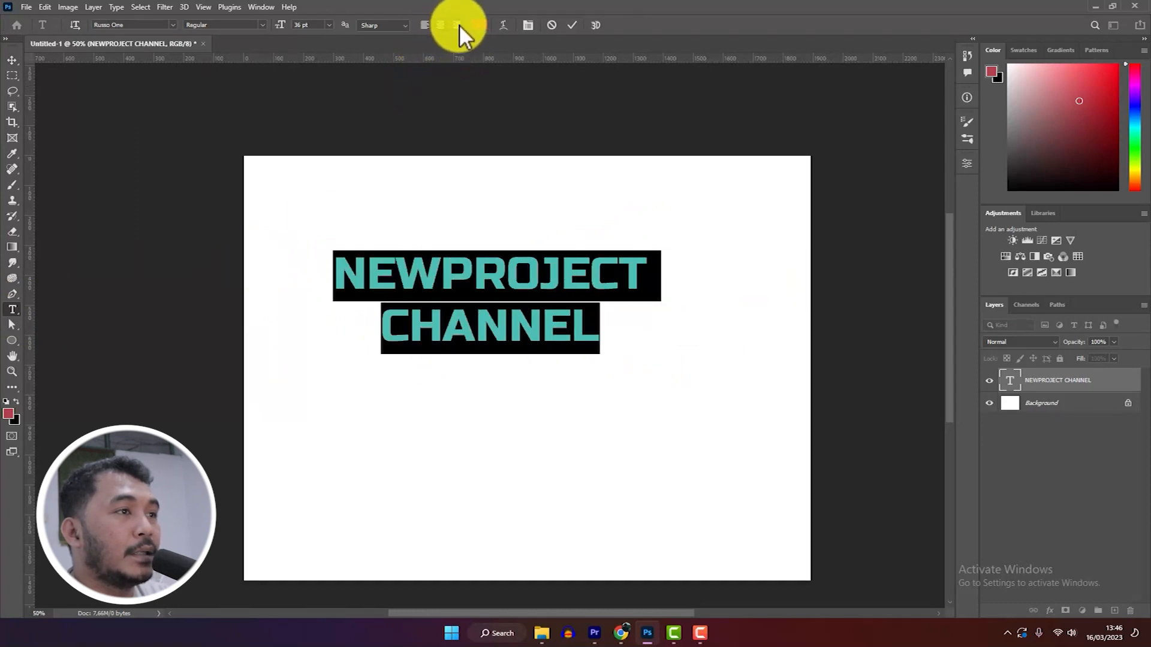
click(458, 25)
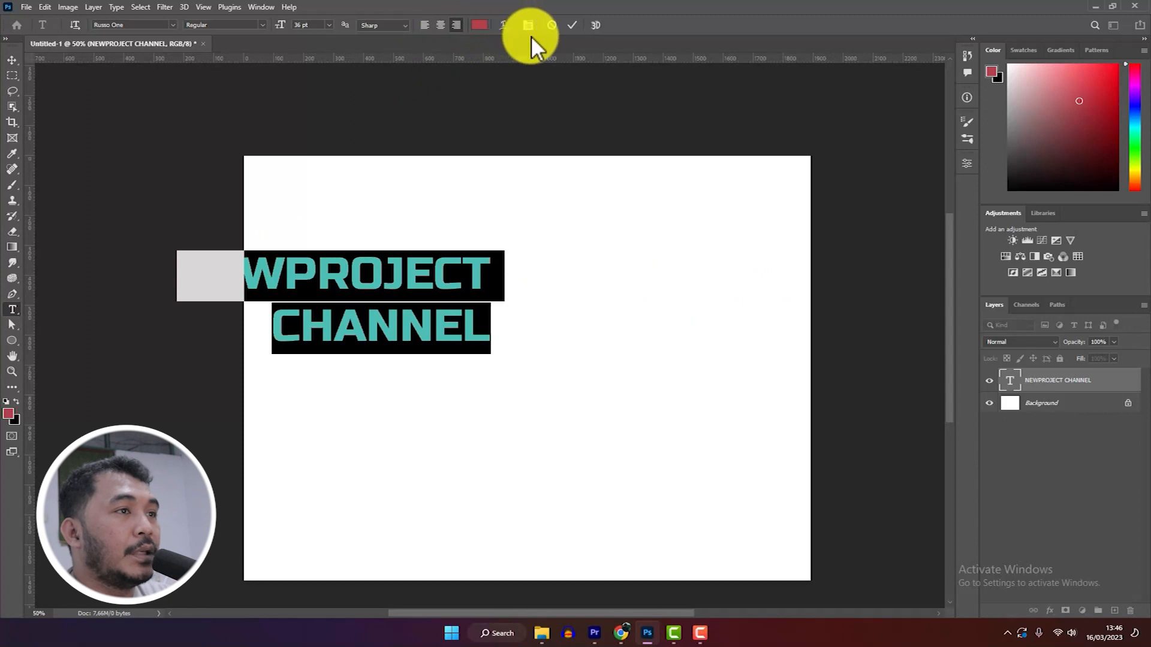
Step: Turn the "NewProject Channel" text into a 3D layer in the 3D workspace, try rotating the 3D view, and close the Timeline
click(597, 24)
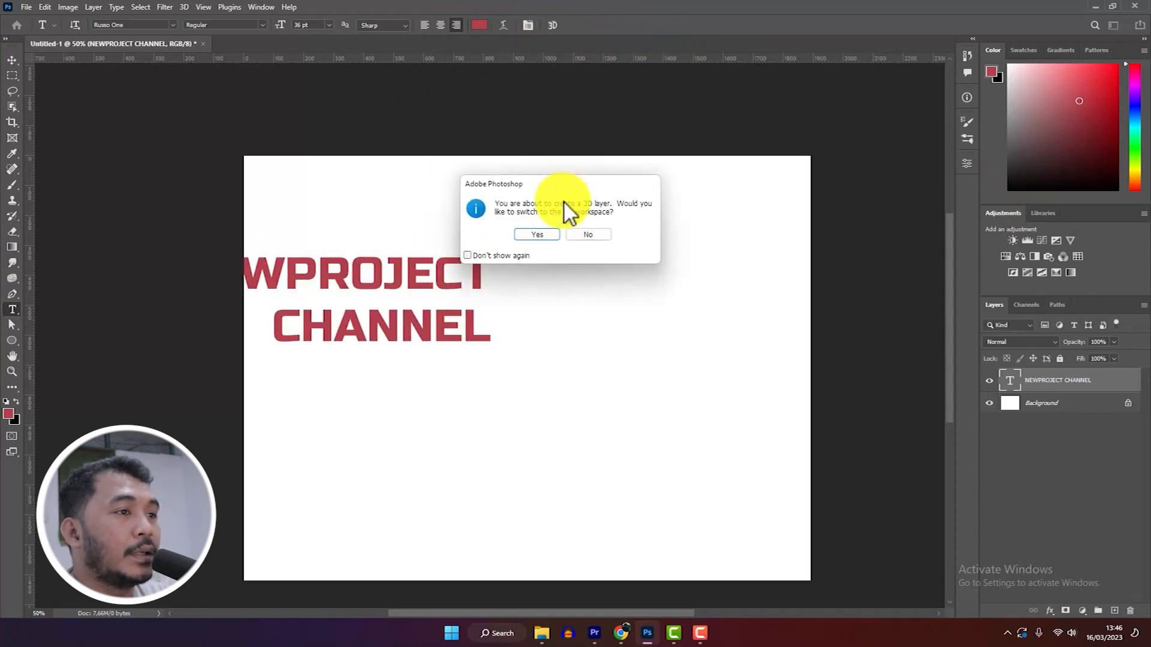
click(537, 235)
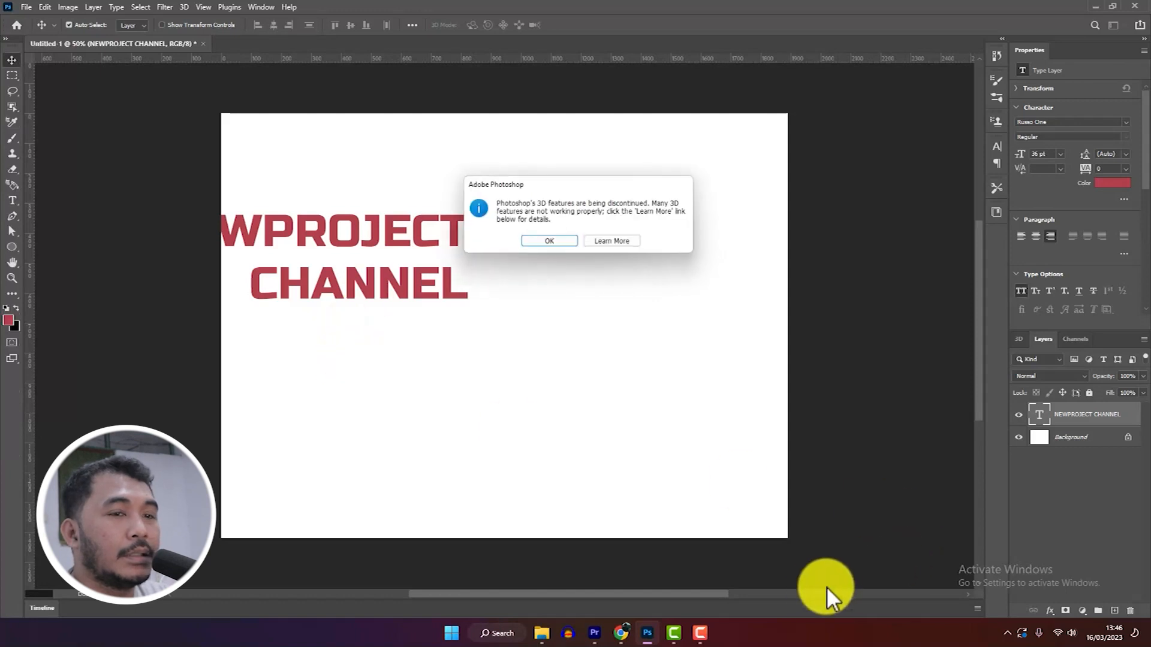
click(556, 240)
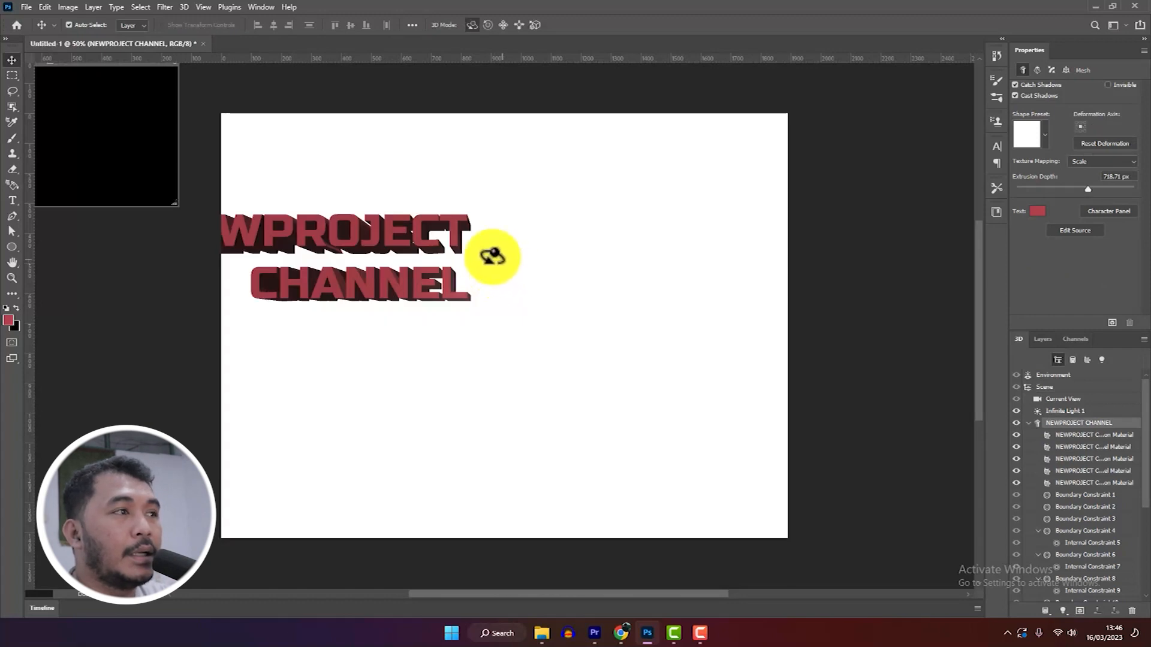
drag(324, 225, 384, 329)
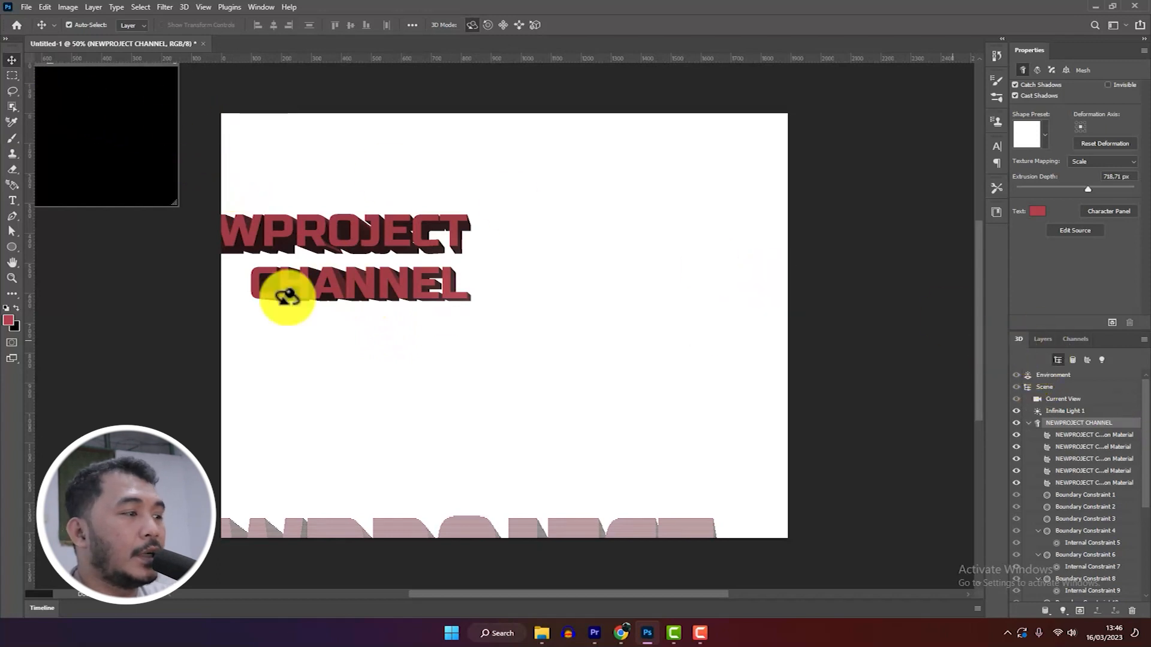
click(37, 609)
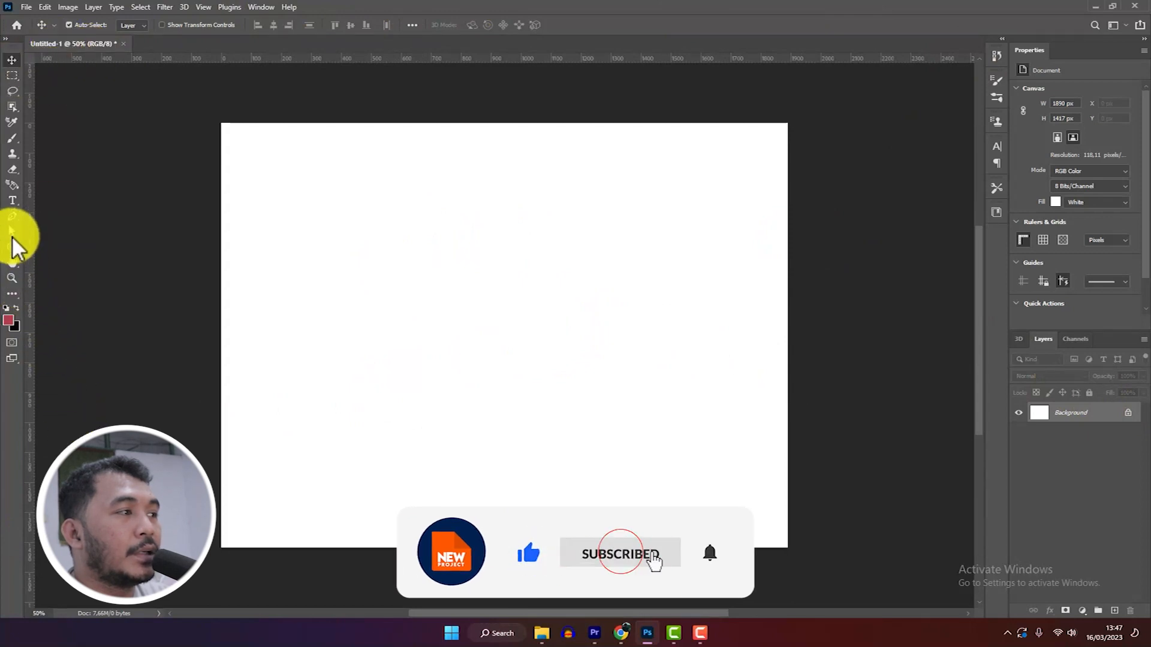
Step: Add horizontal text reading "NewProject" at 36 pt on the empty canvas and move it to the upper middle
click(12, 200)
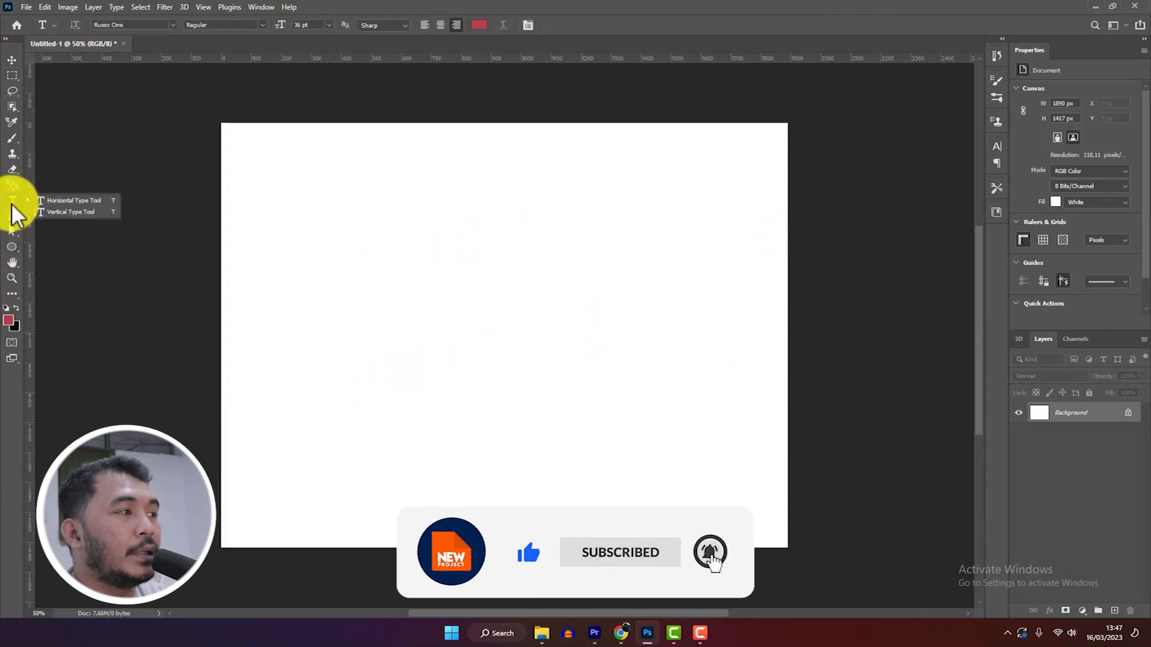
click(431, 285)
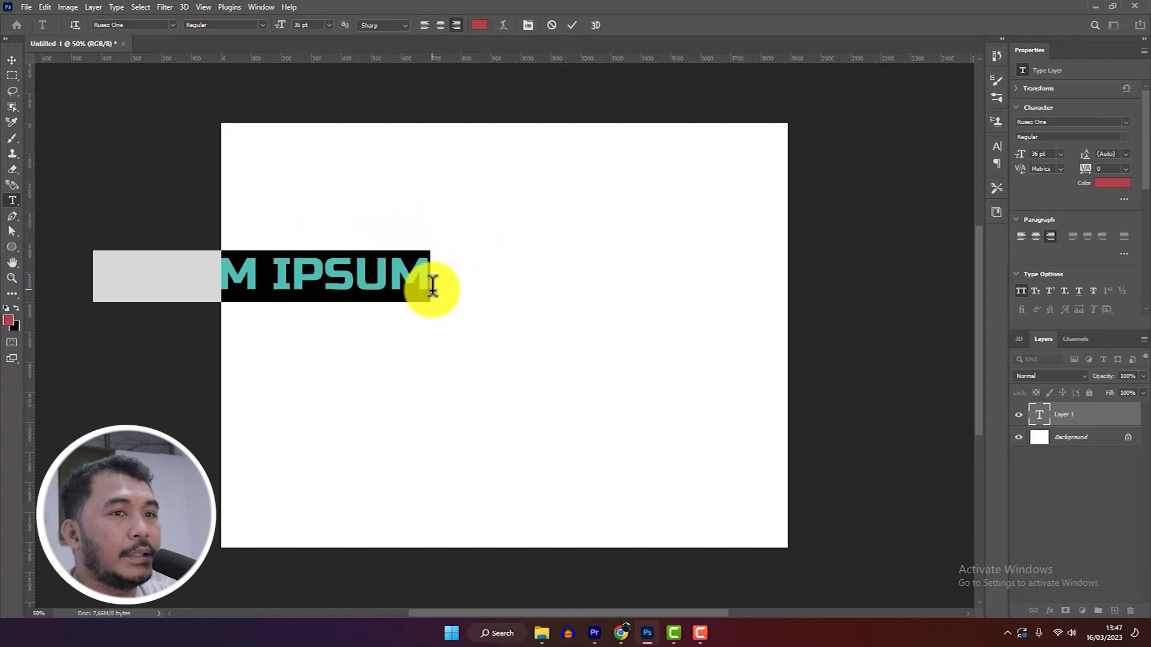
text(NEWPROJ)
text(ECT)
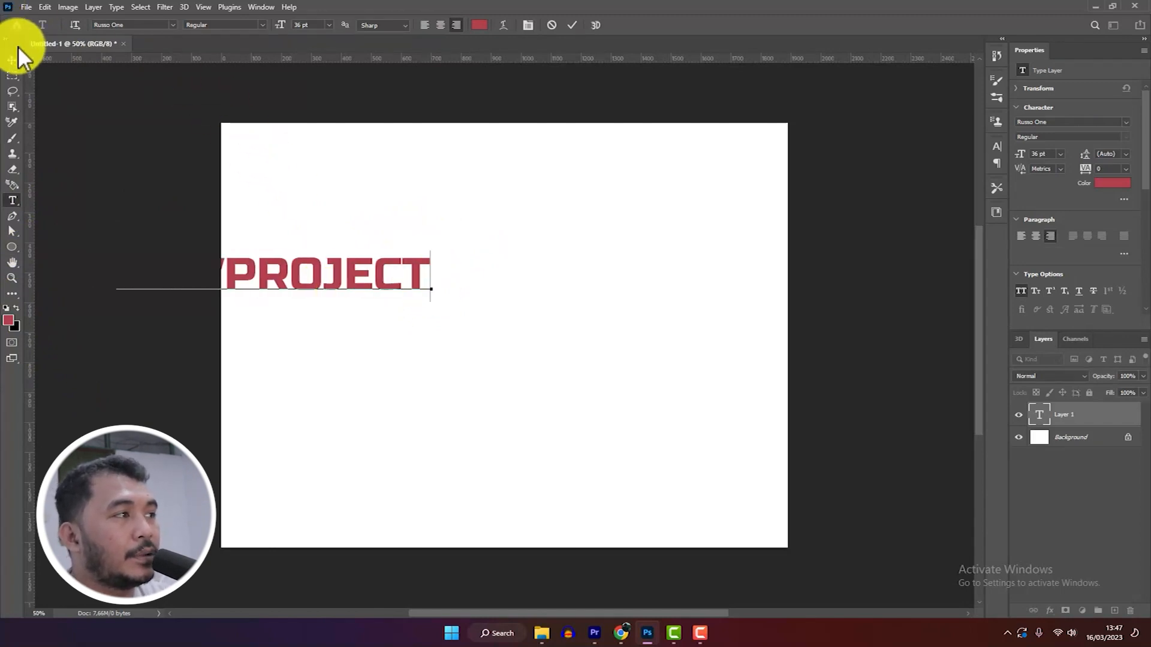
click(12, 60)
drag(284, 274, 497, 281)
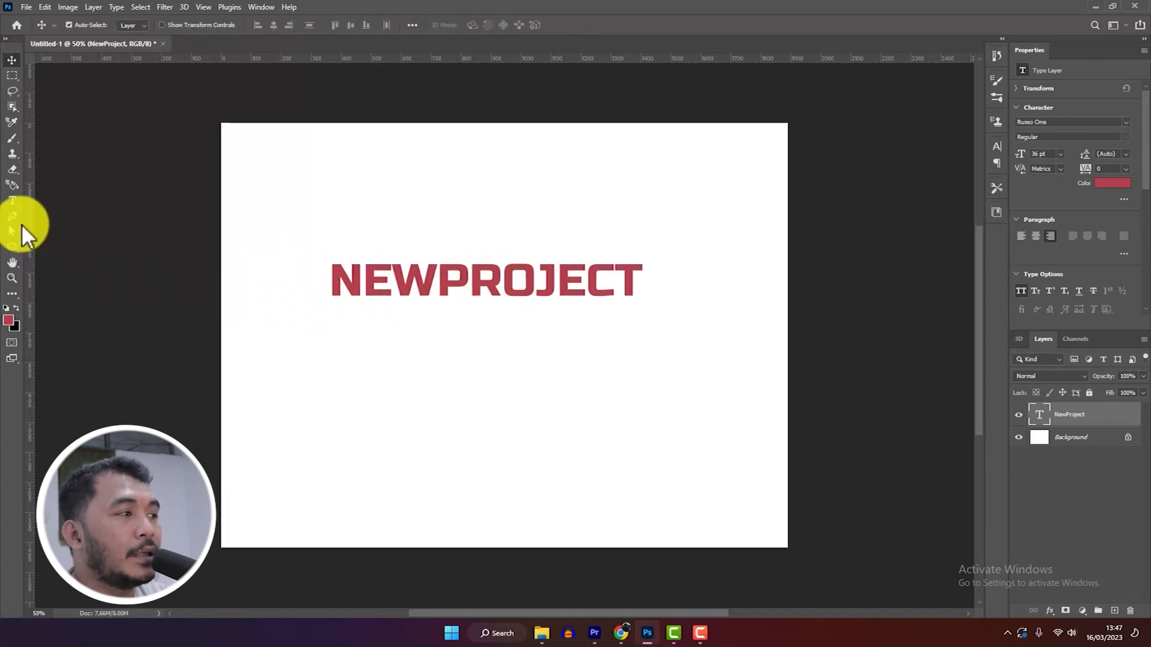
Step: Check the available type tools and switch the workspace back to Essentials (Default)
click(13, 200)
right_click(12, 201)
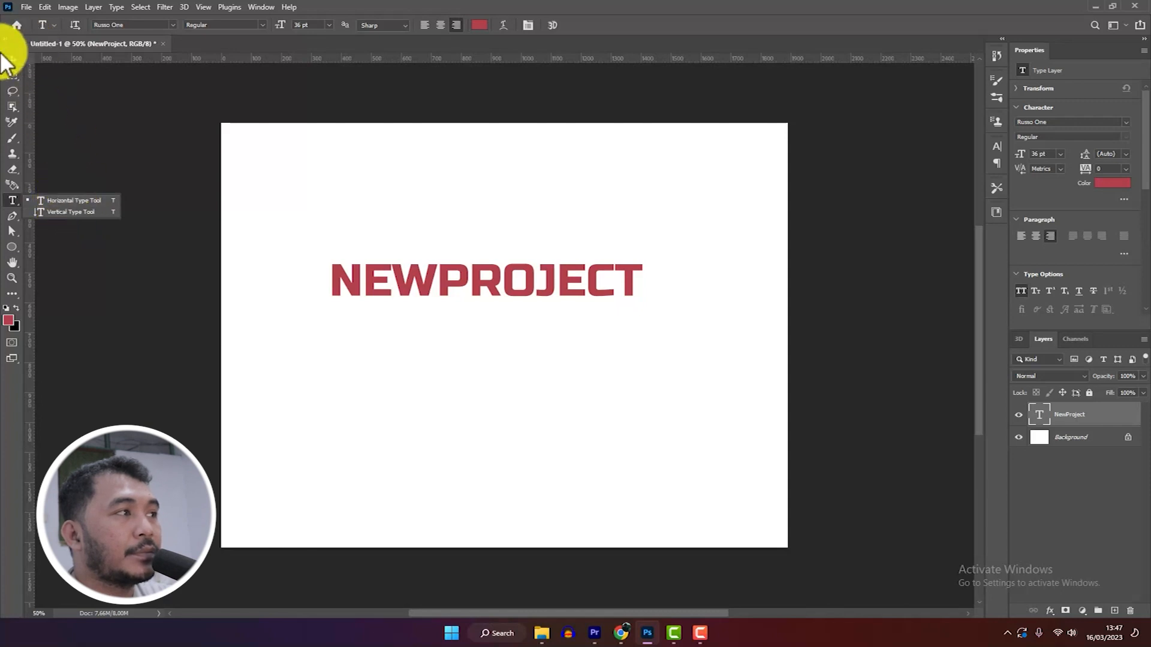
drag(12, 40, 52, 31)
click(260, 7)
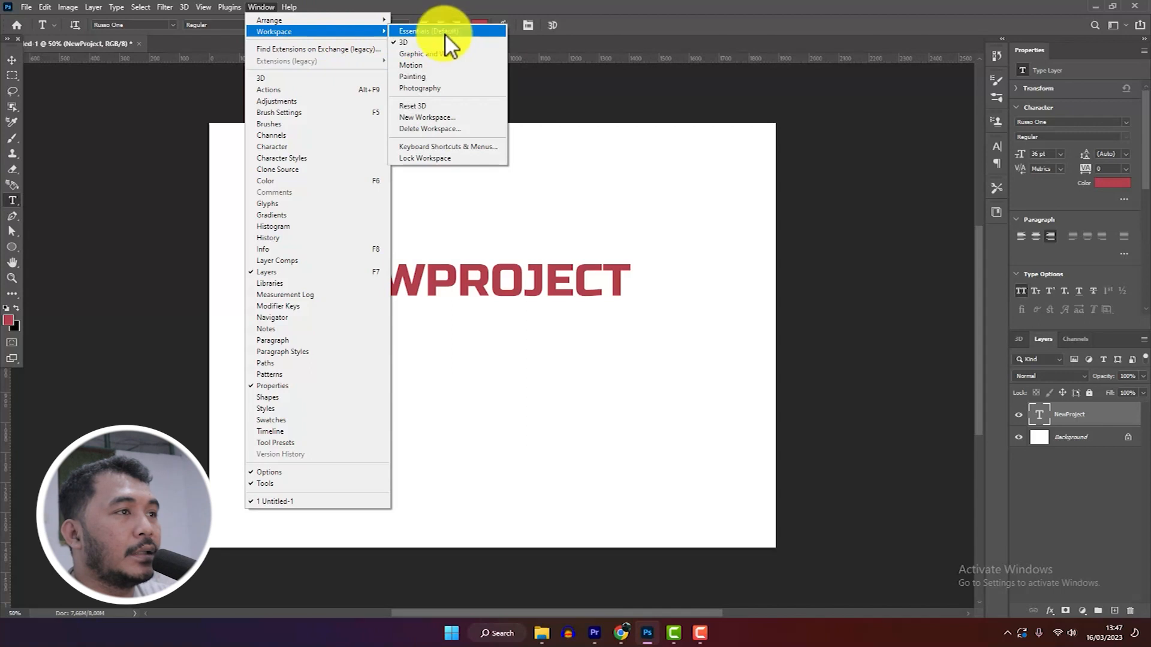
click(444, 41)
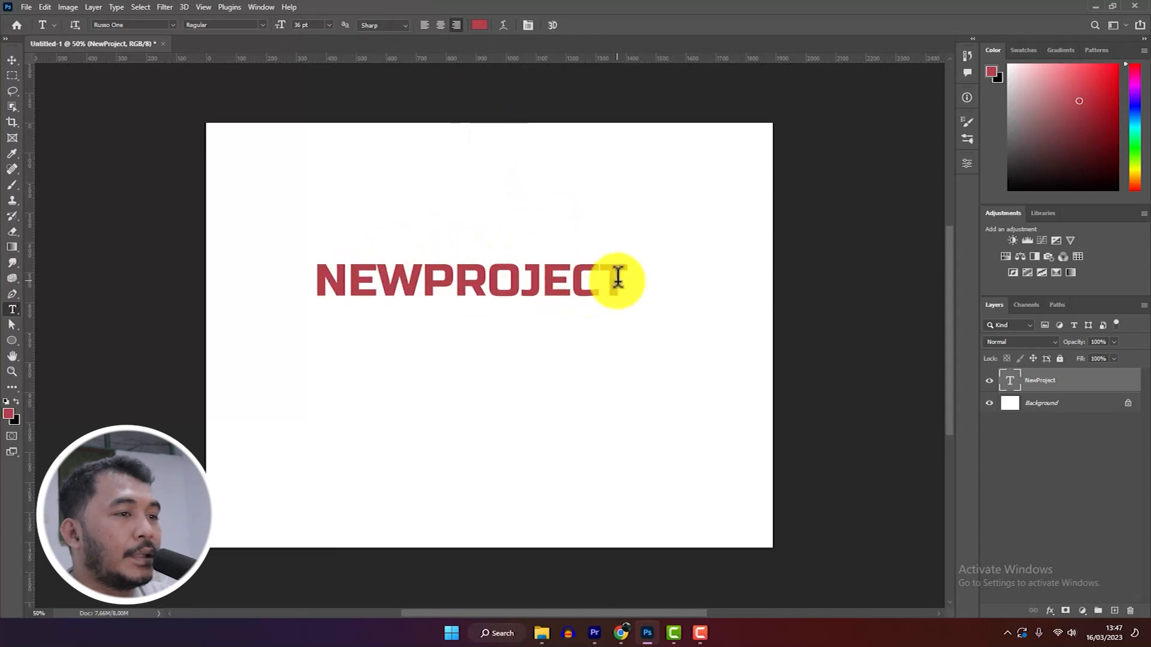
Step: Add a second line reading "Youtube Channel" below "NewProject" in the same text layer
key(Return)
text(YOUTU)
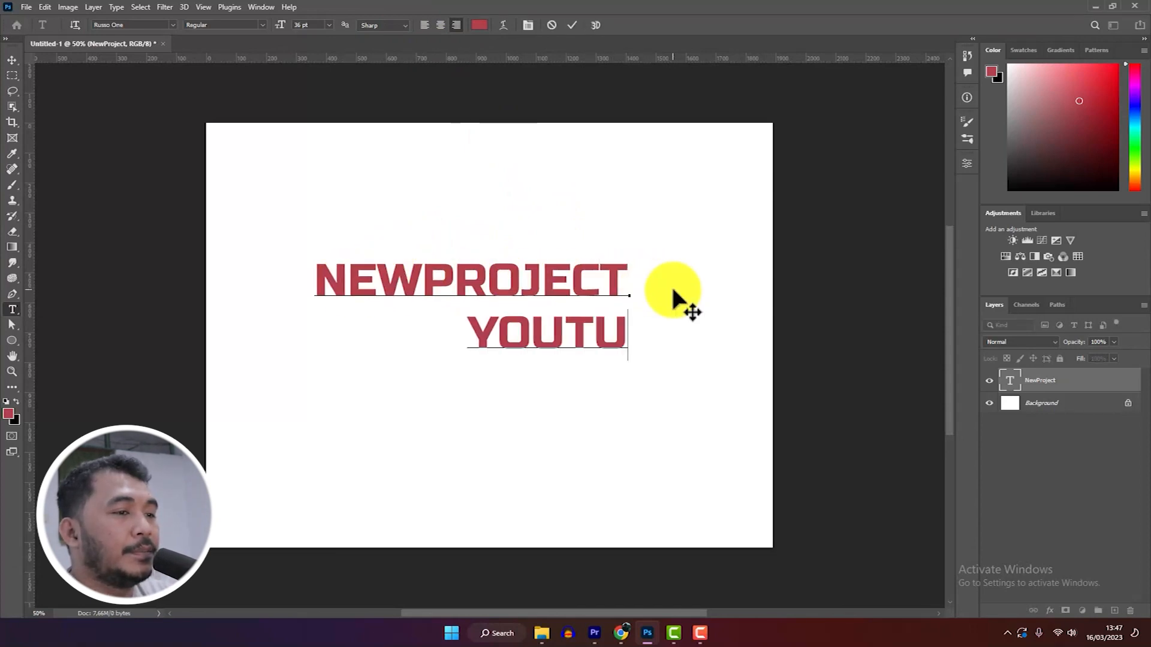
text(BE CHABB)
key(BackSpace)
key(BackSpace)
text(NBN)
key(BackSpace)
key(BackSpace)
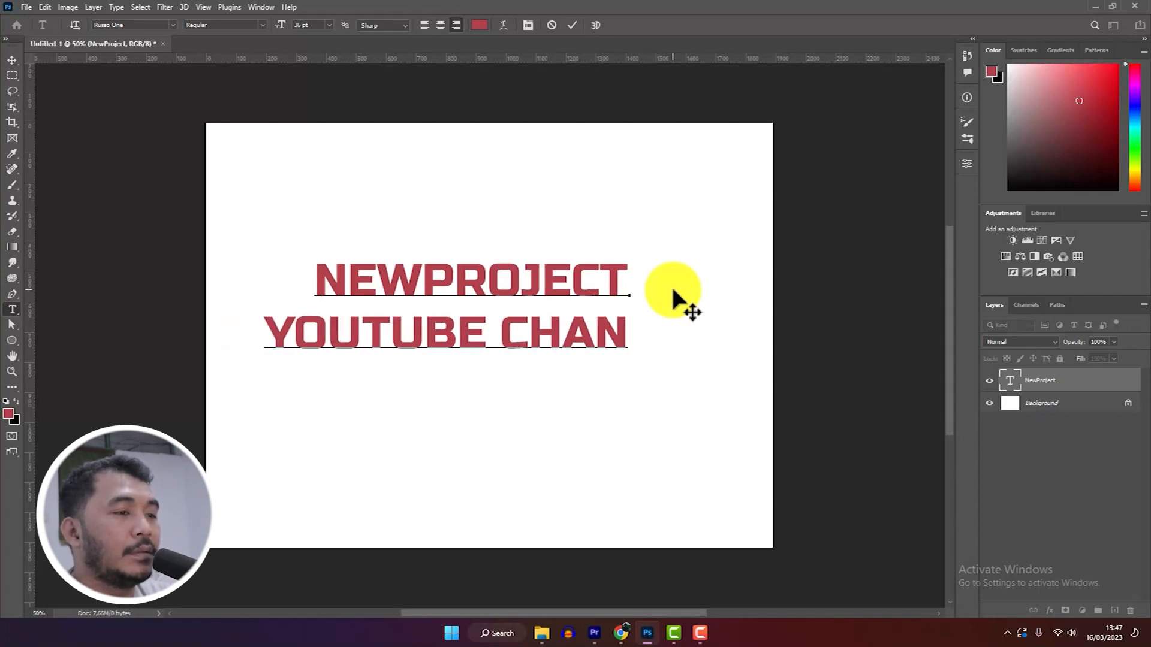
text(NEL)
Step: Set the font size of the "Youtube Channel" line to 14 pt and commit the text
drag(652, 326, 12, 360)
click(328, 25)
click(329, 151)
click(329, 25)
click(328, 105)
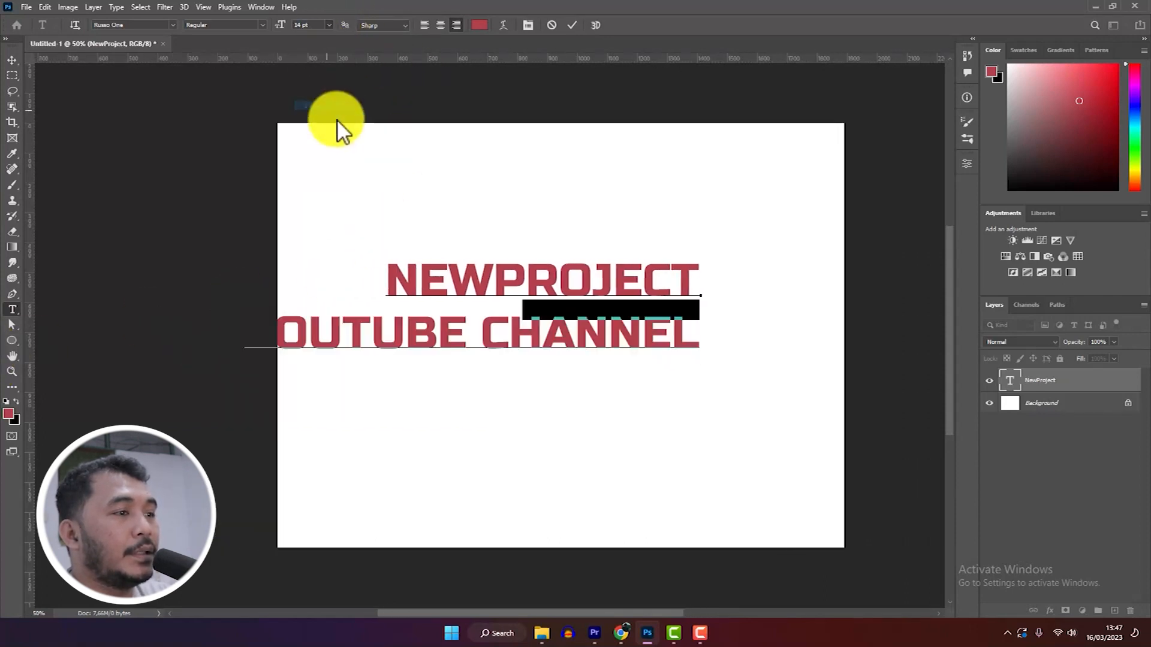
click(12, 60)
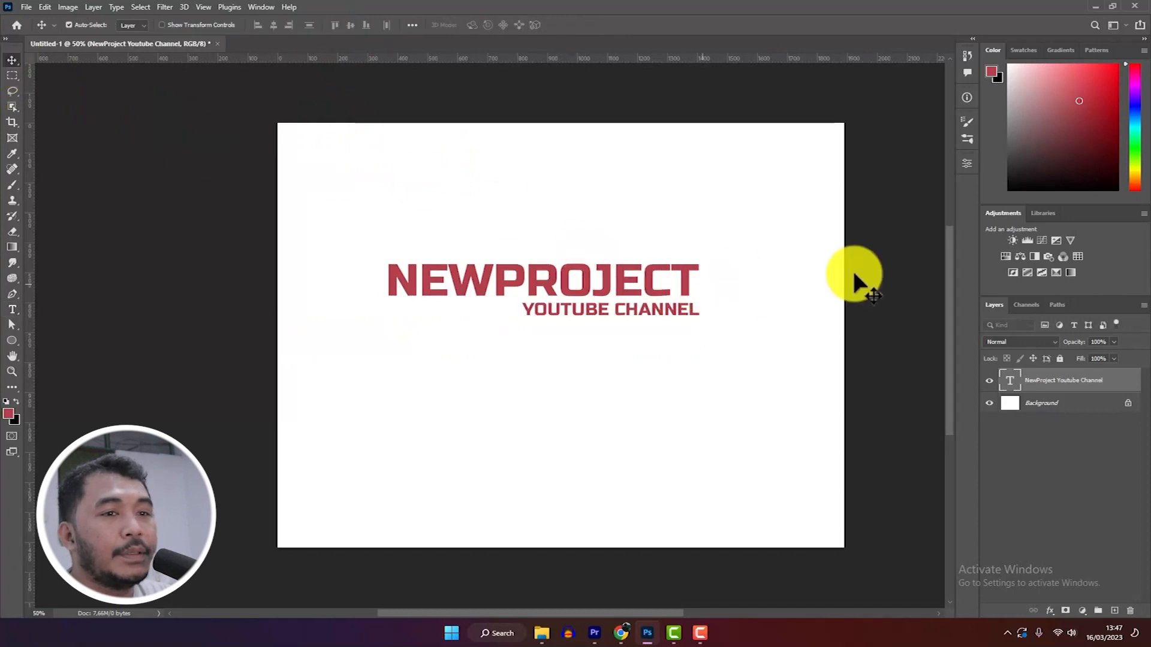
Step: Open the properties of the "NewProject Youtube Channel" text layer
click(967, 163)
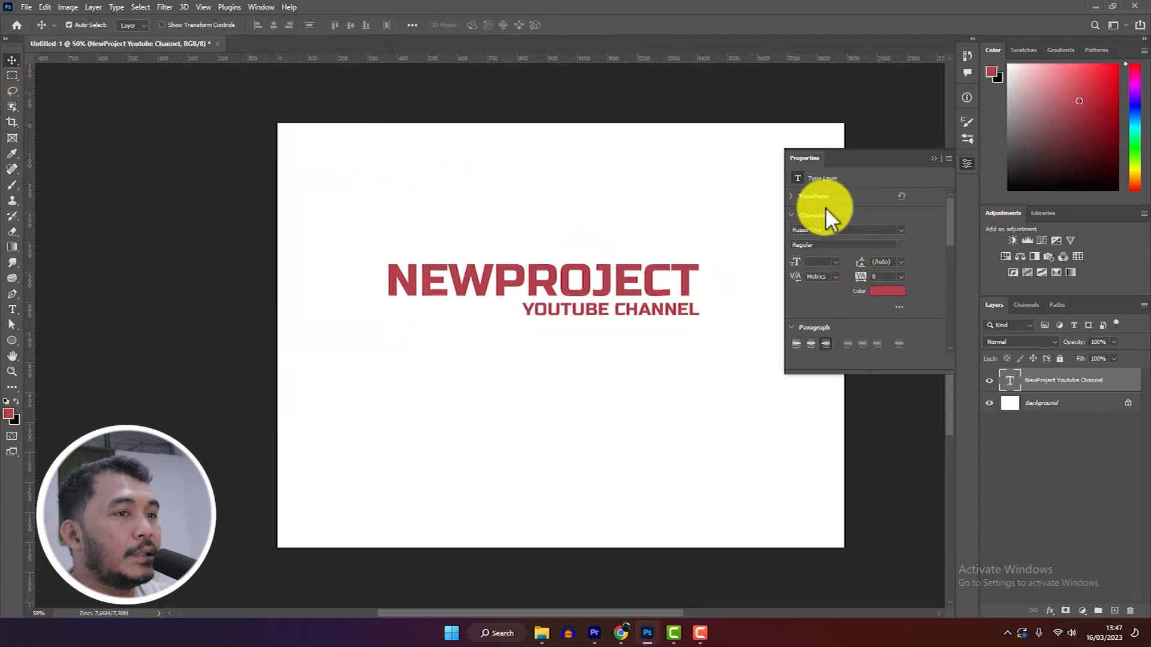
click(260, 7)
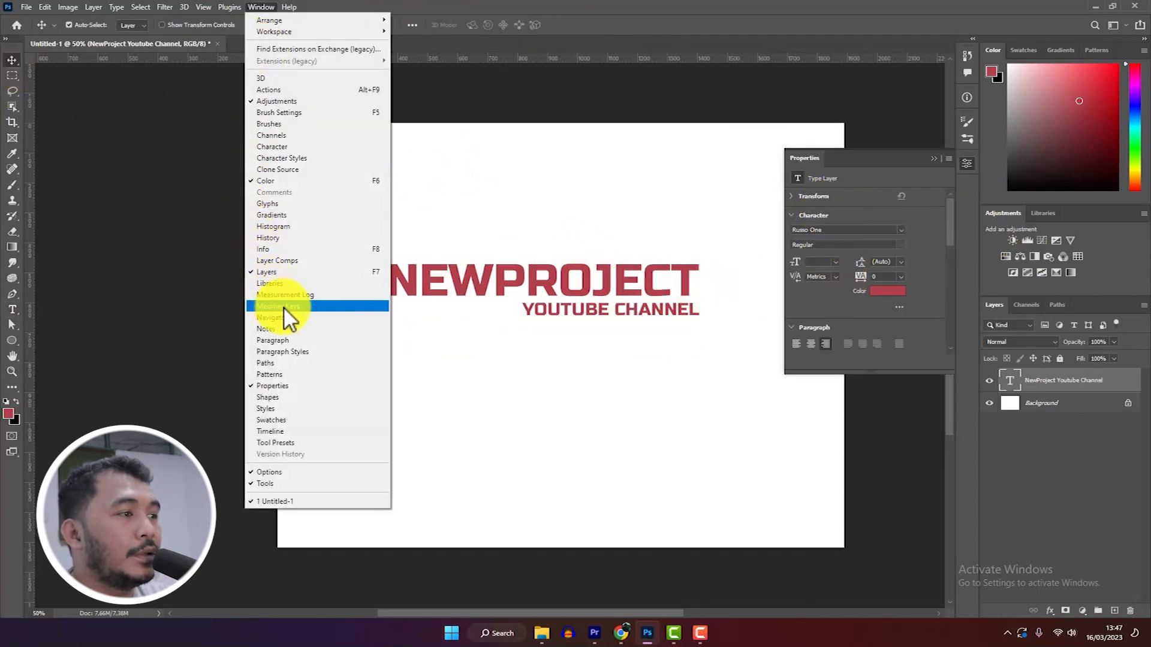
click(892, 189)
Step: Try much wider tracking on the whole text, then reset the tracking to 0
drag(859, 276, 883, 291)
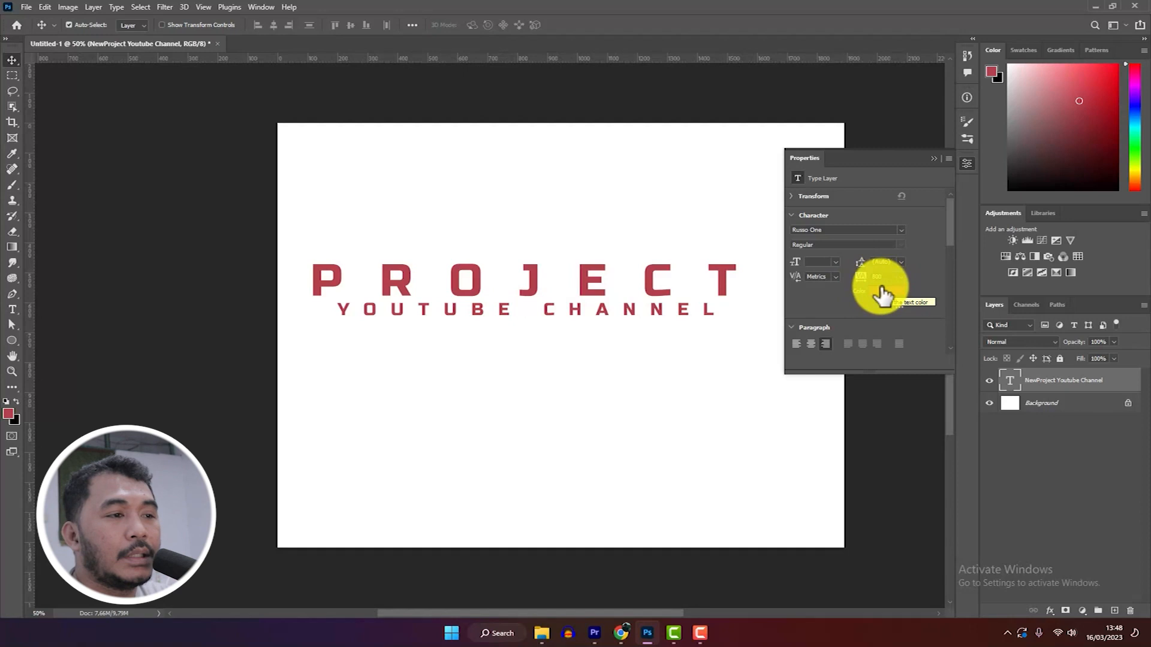
click(900, 277)
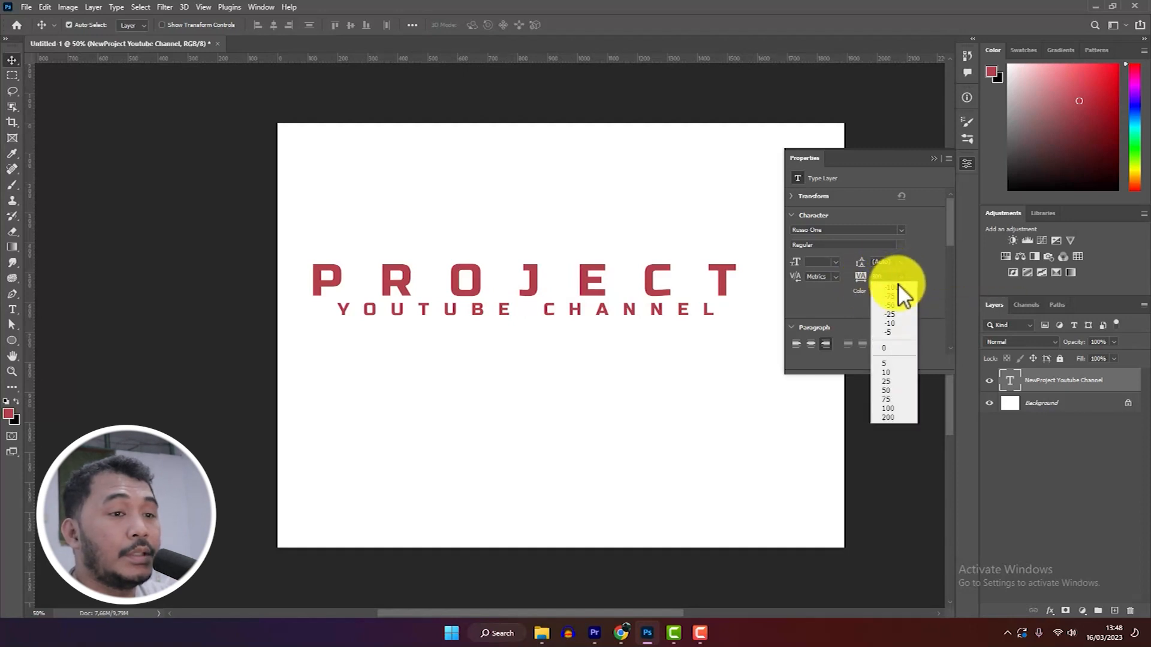
click(889, 350)
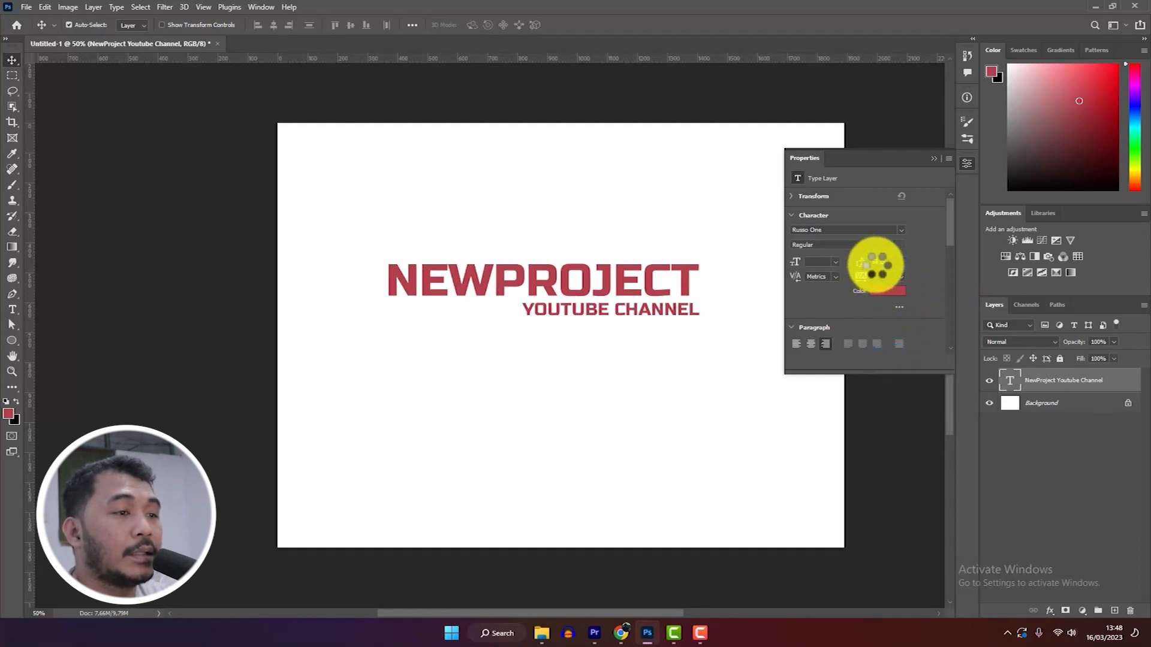
Step: Try 68 pt leading between the two text lines, then return the leading to Auto
drag(873, 265, 875, 265)
click(901, 263)
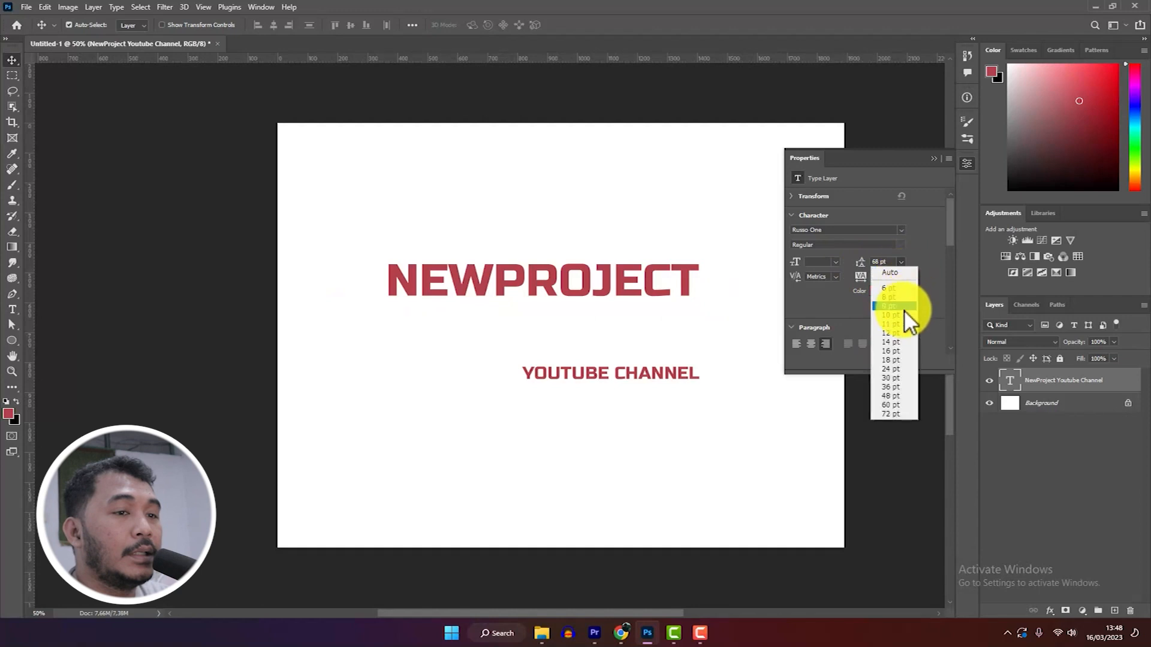
click(900, 276)
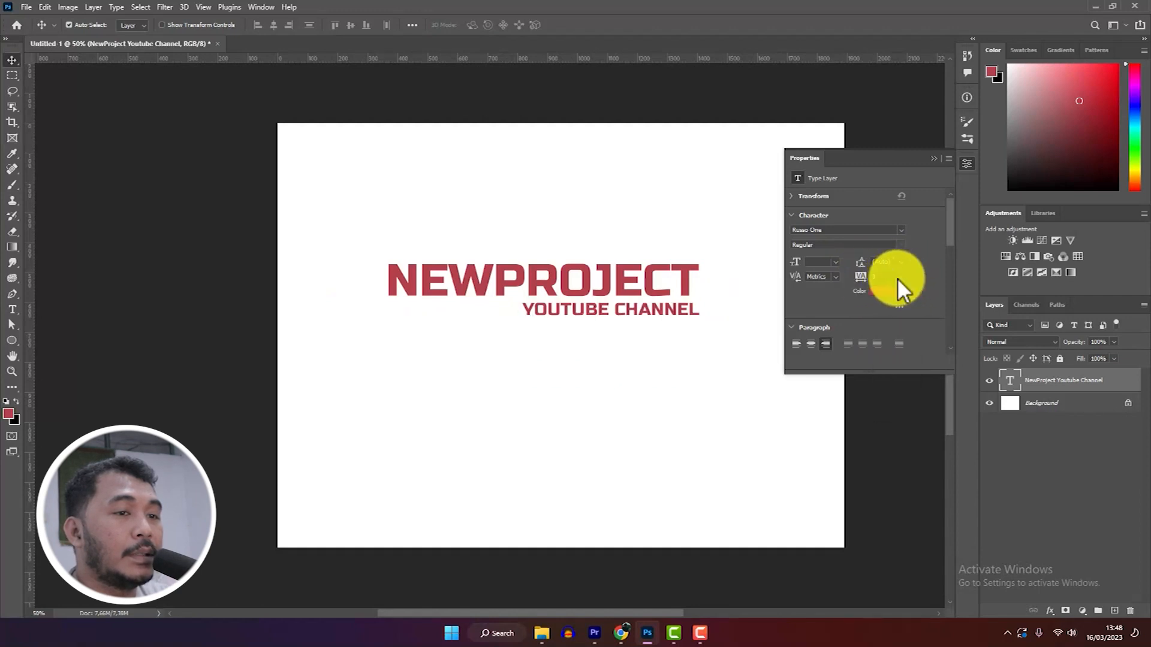
Step: Try tighter tracking of -50 on the whole text and return the tracking to 0
click(897, 278)
click(902, 335)
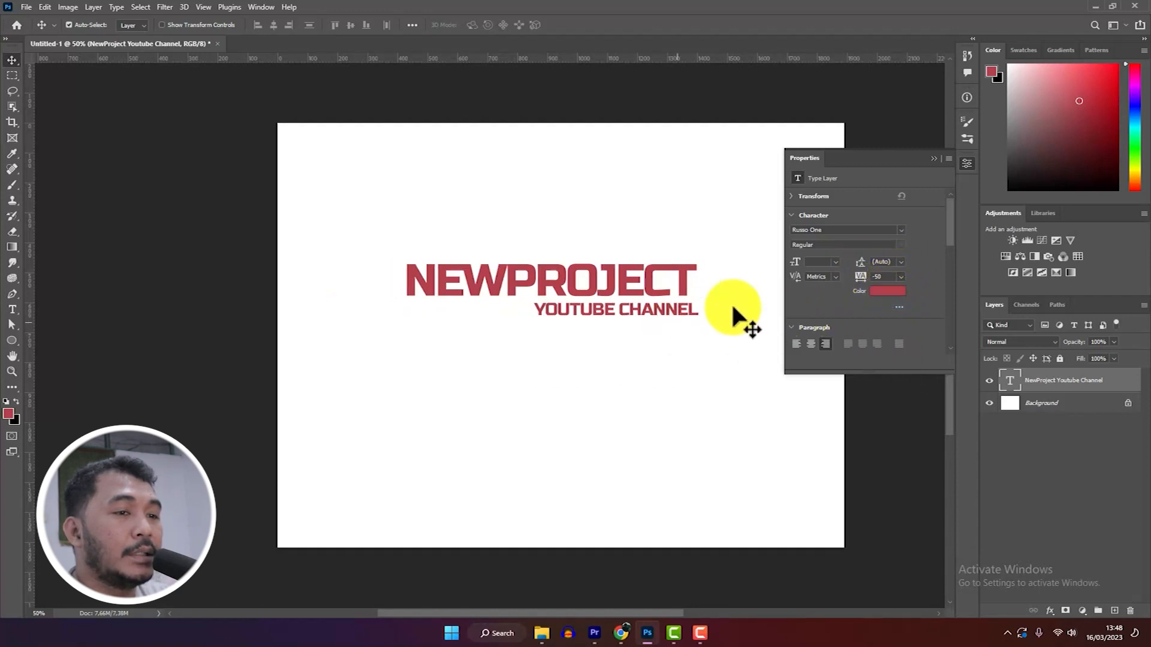
click(900, 276)
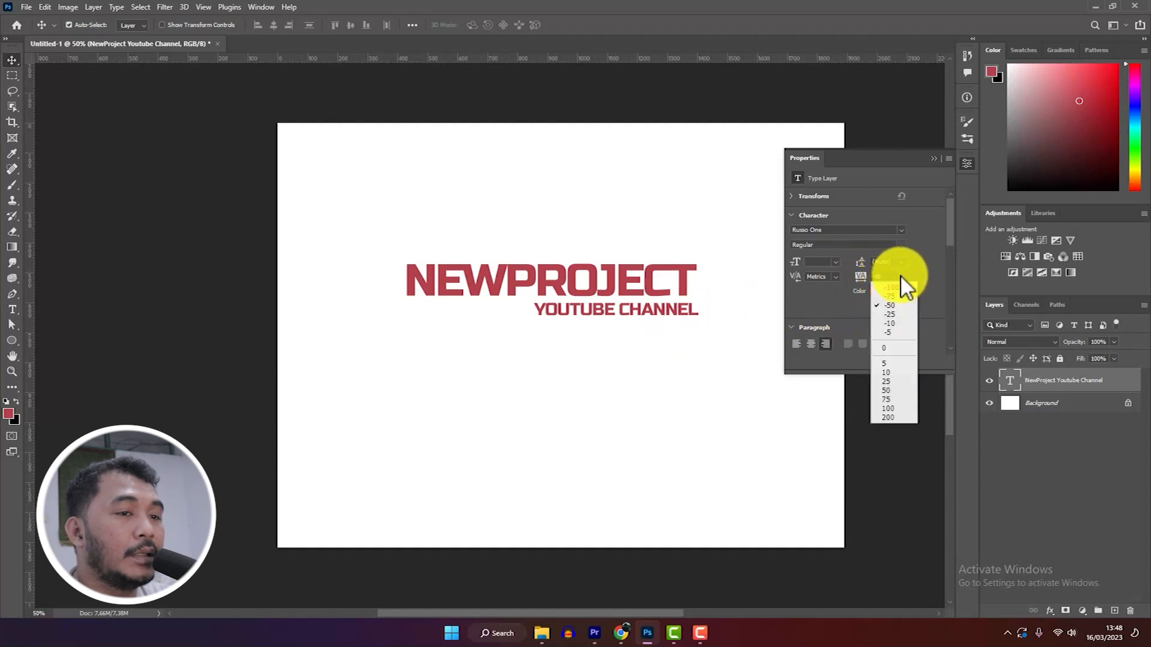
click(888, 349)
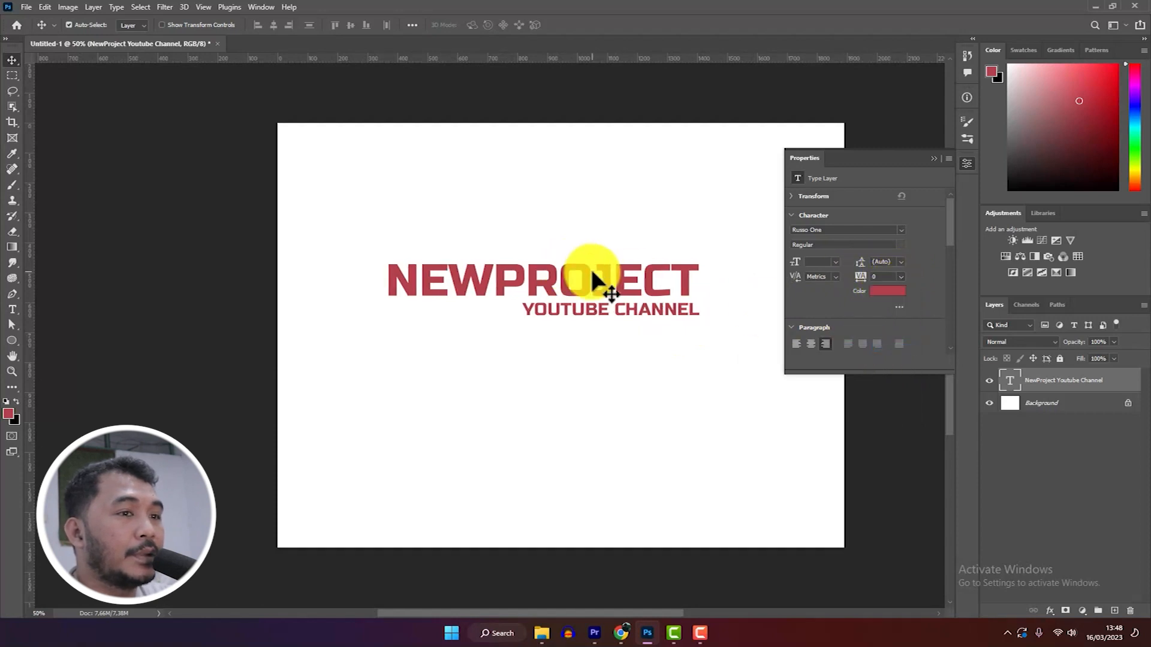
Step: Scale the NewProject Youtube Channel text layer proportionally to a width of 1101 px
click(797, 198)
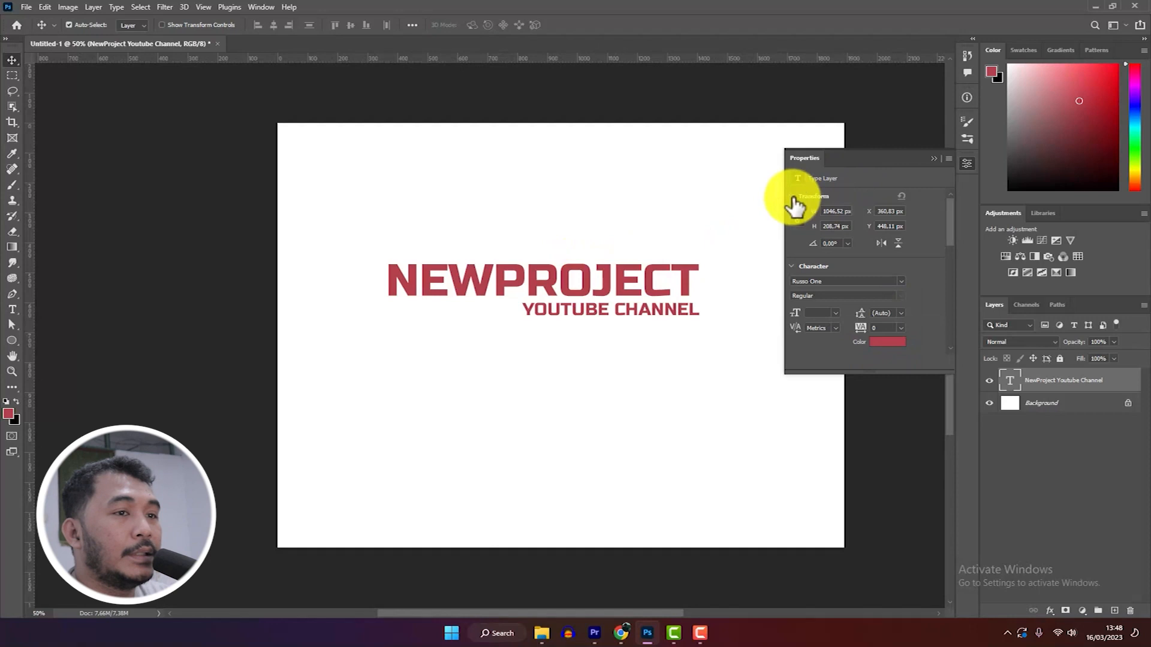
drag(817, 213, 850, 218)
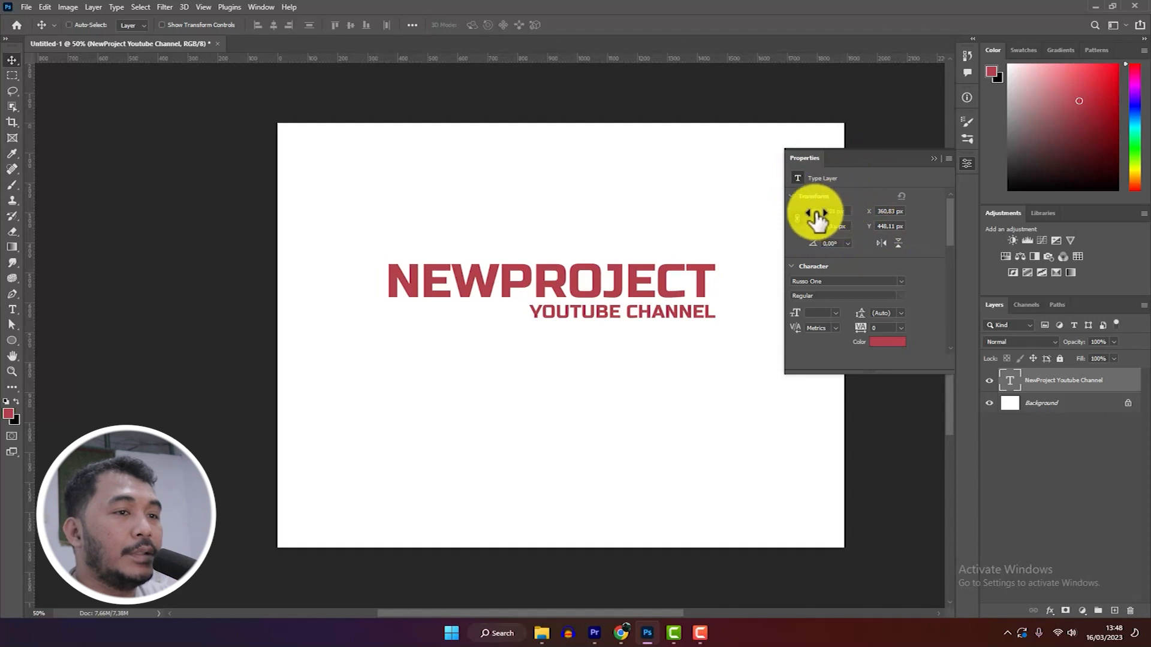
click(837, 313)
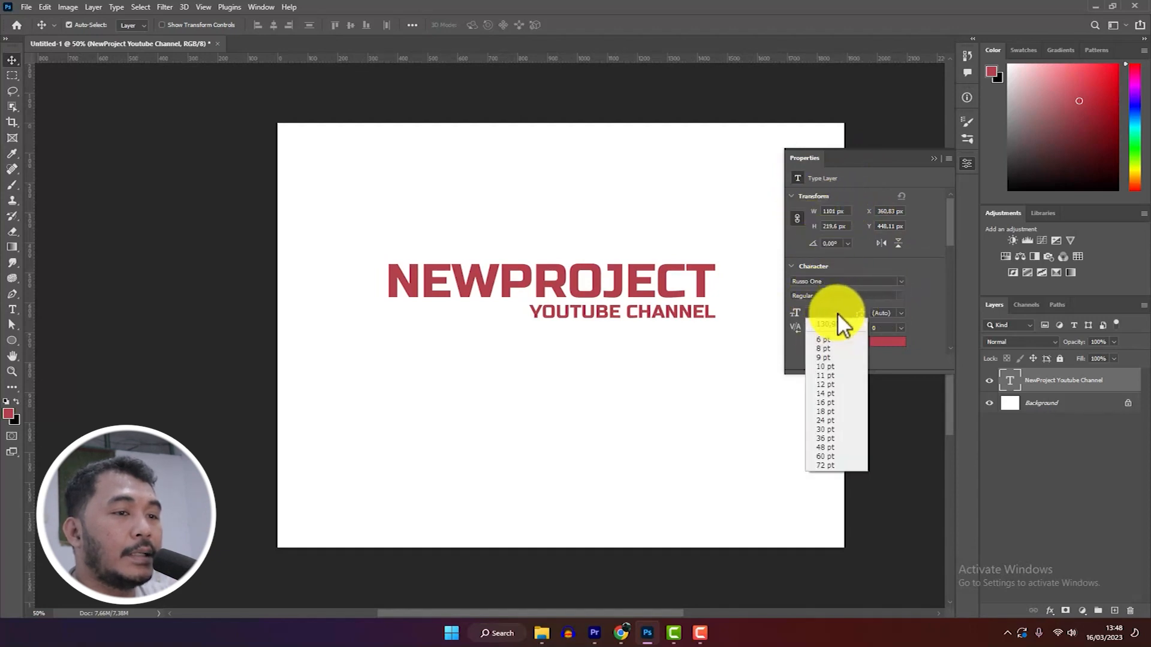
click(804, 190)
click(792, 196)
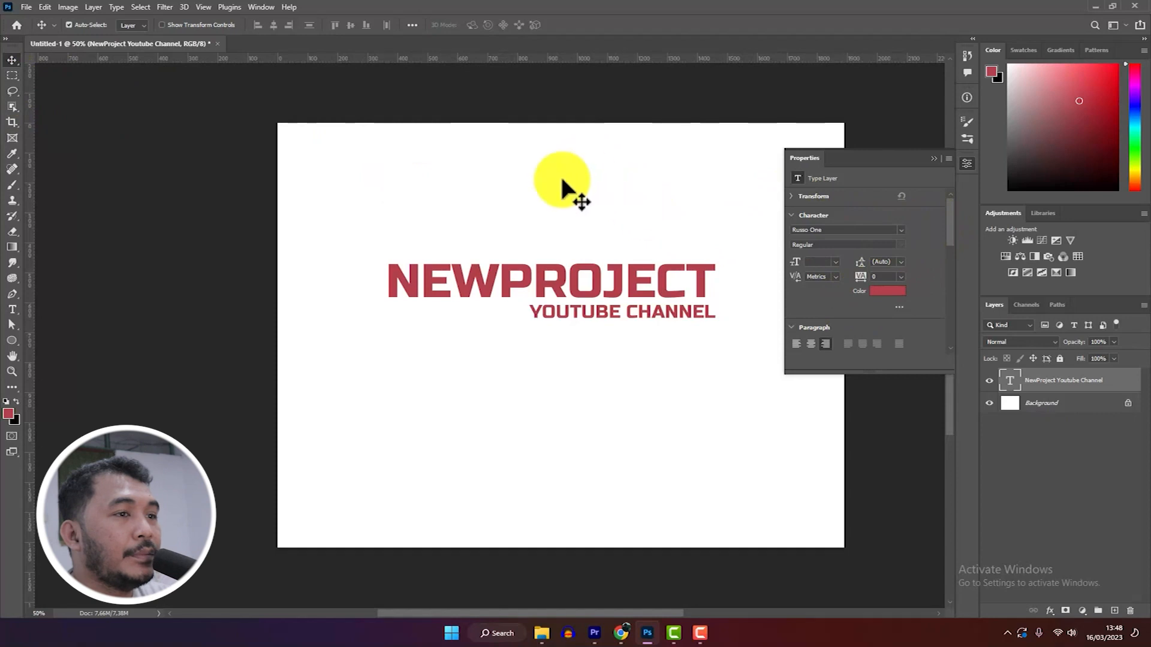
Step: Display the horizontal, vertical and mask variants of the Type tool
click(12, 309)
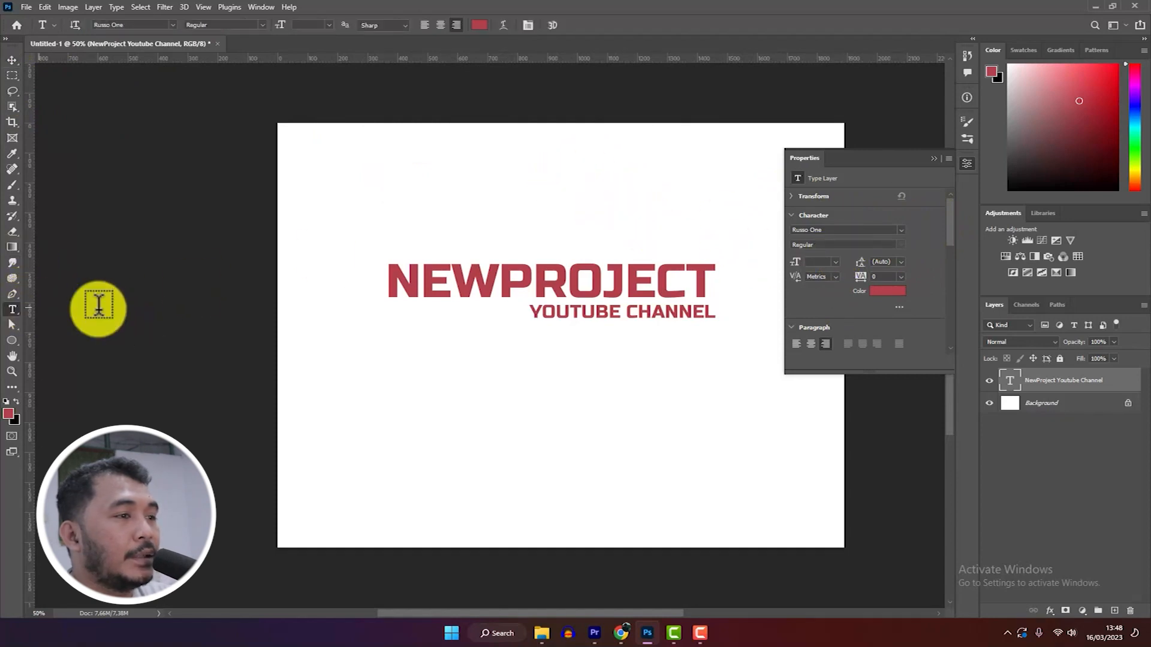
right_click(13, 308)
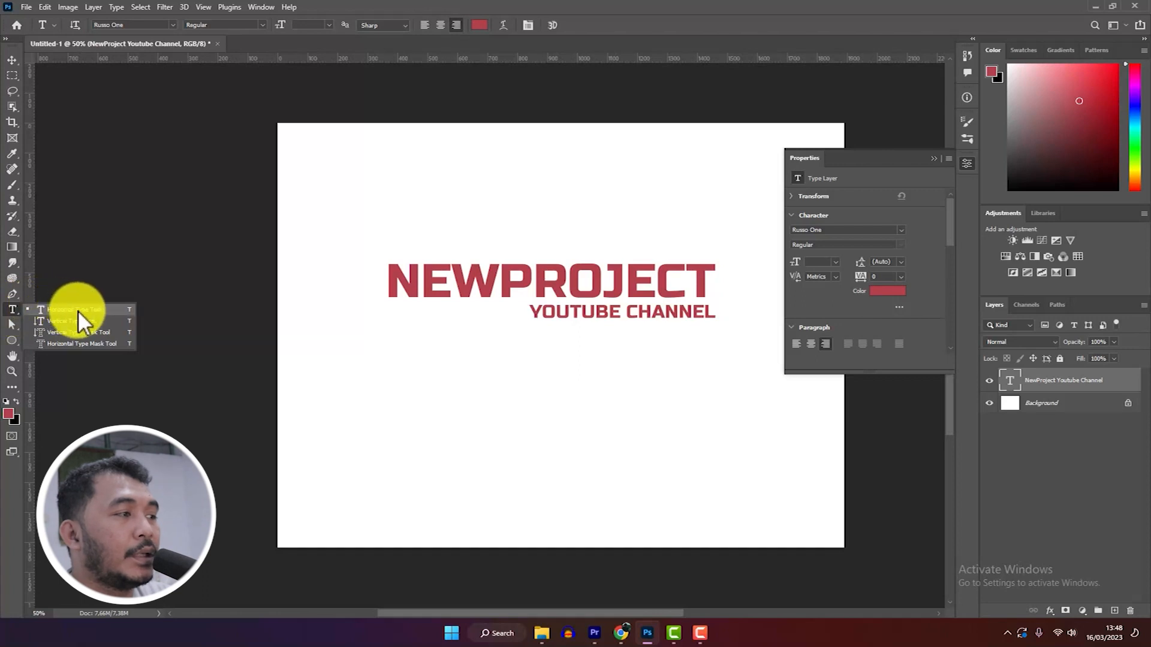
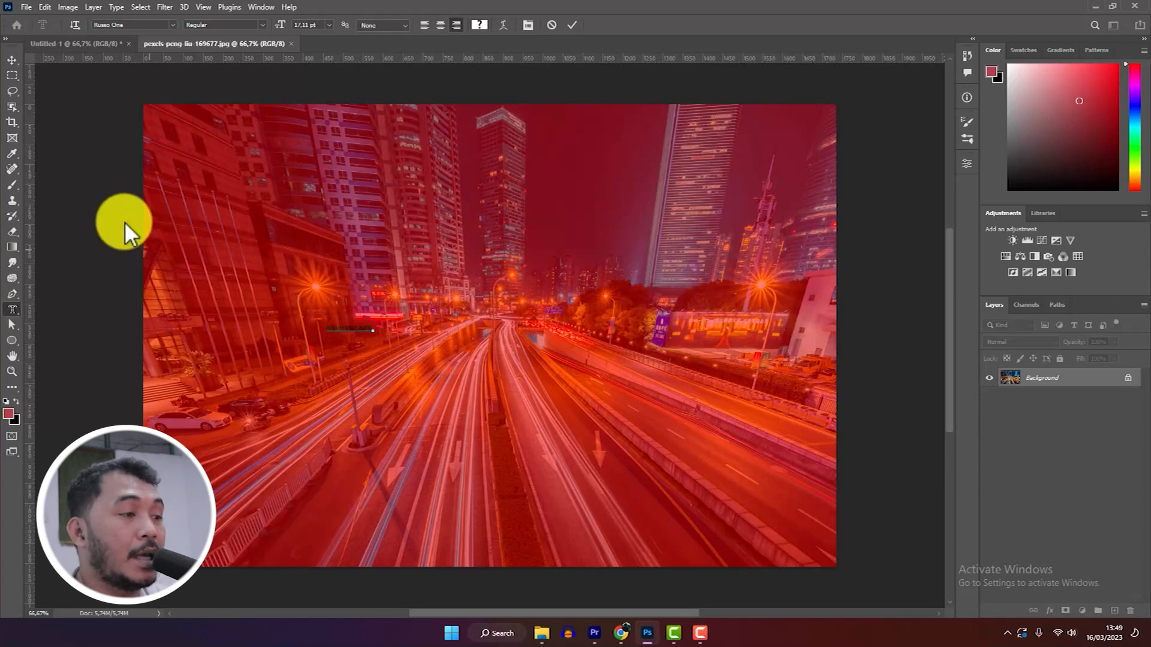
Step: Discard the empty mask text on the city photo and set the Horizontal Type Mask tool's font size to 100 pt
click(13, 60)
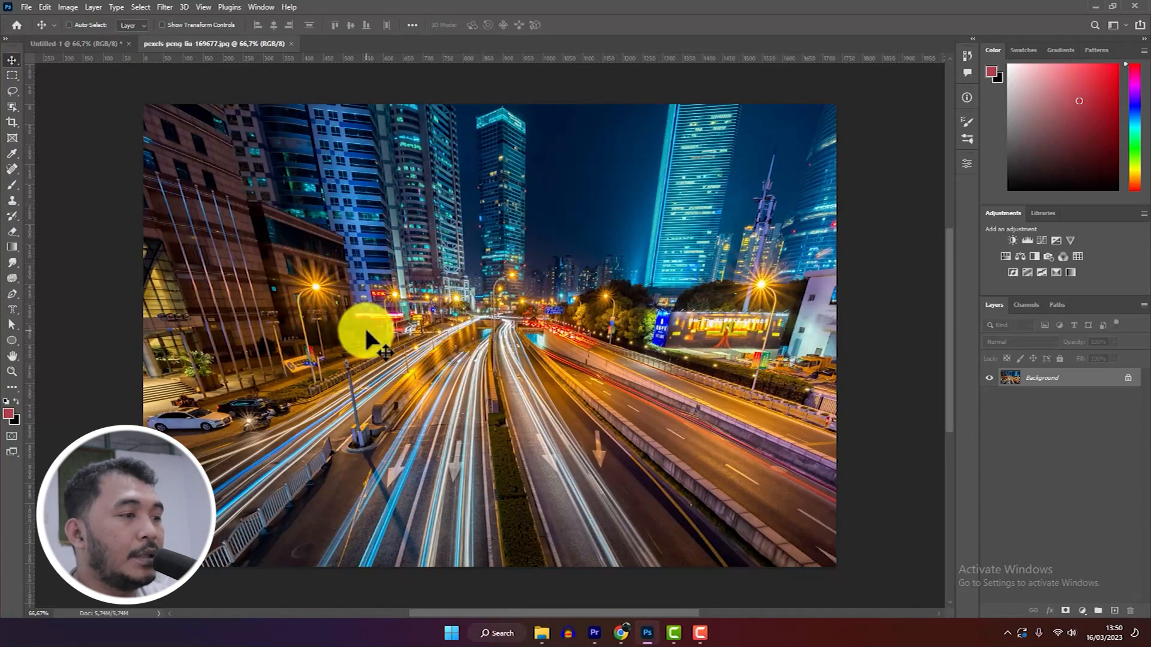
key(ctrl+d)
click(12, 310)
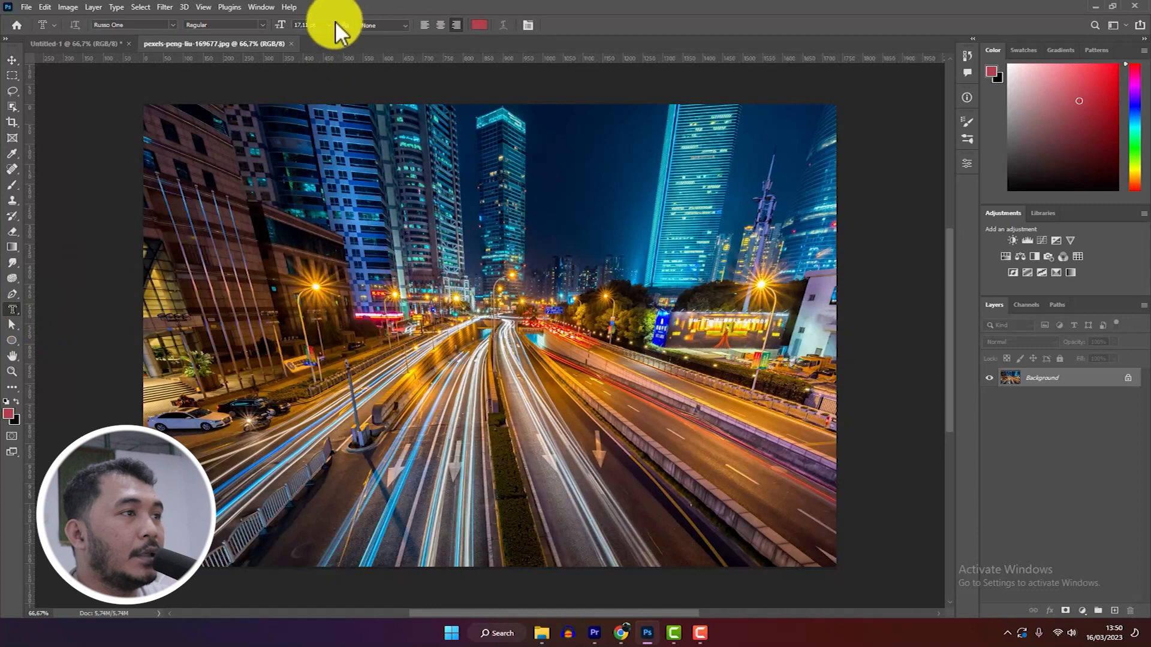
click(329, 25)
click(317, 198)
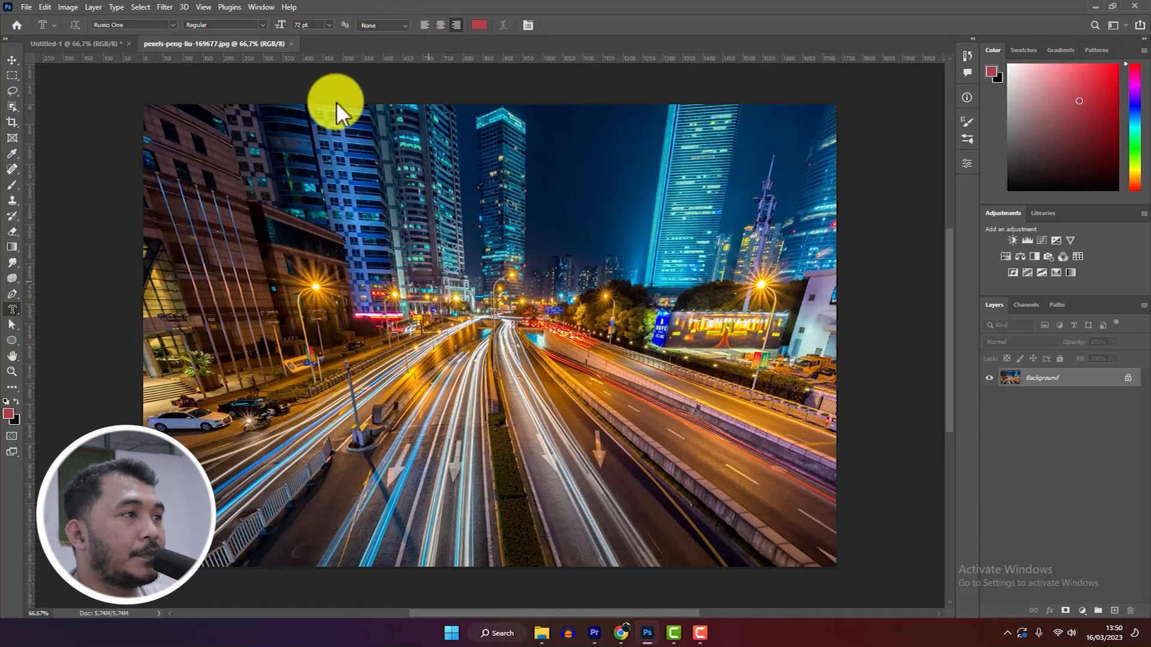
click(312, 25)
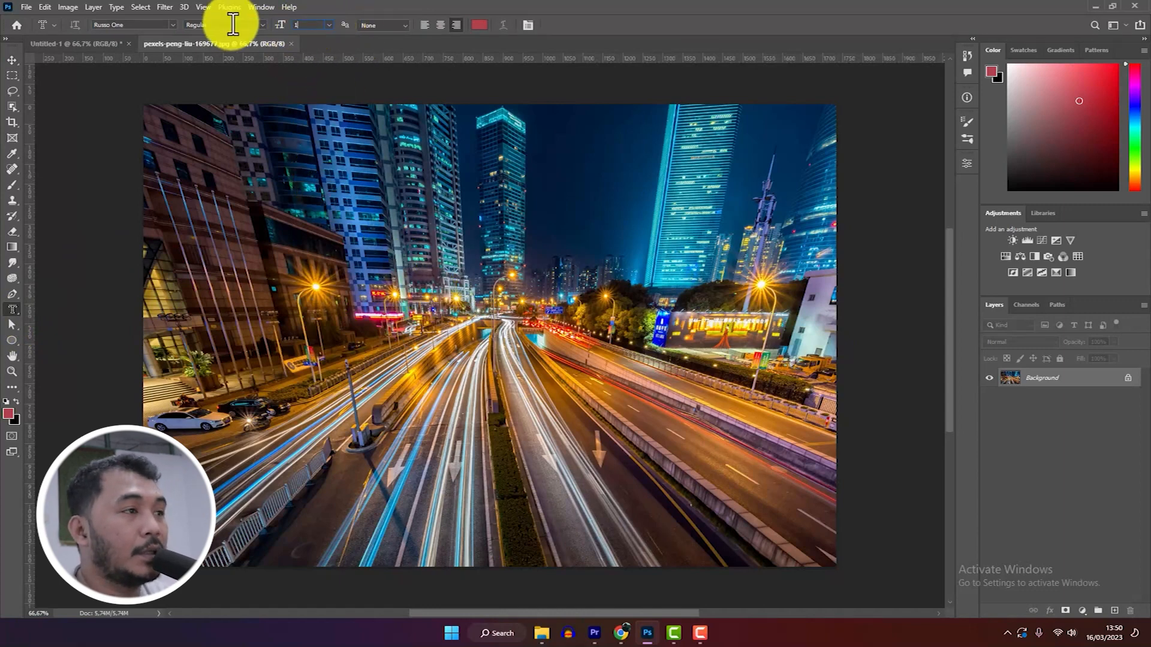
Step: Add the mask text CITYSCAPE over the buildings in the upper part of the city photo
click(434, 268)
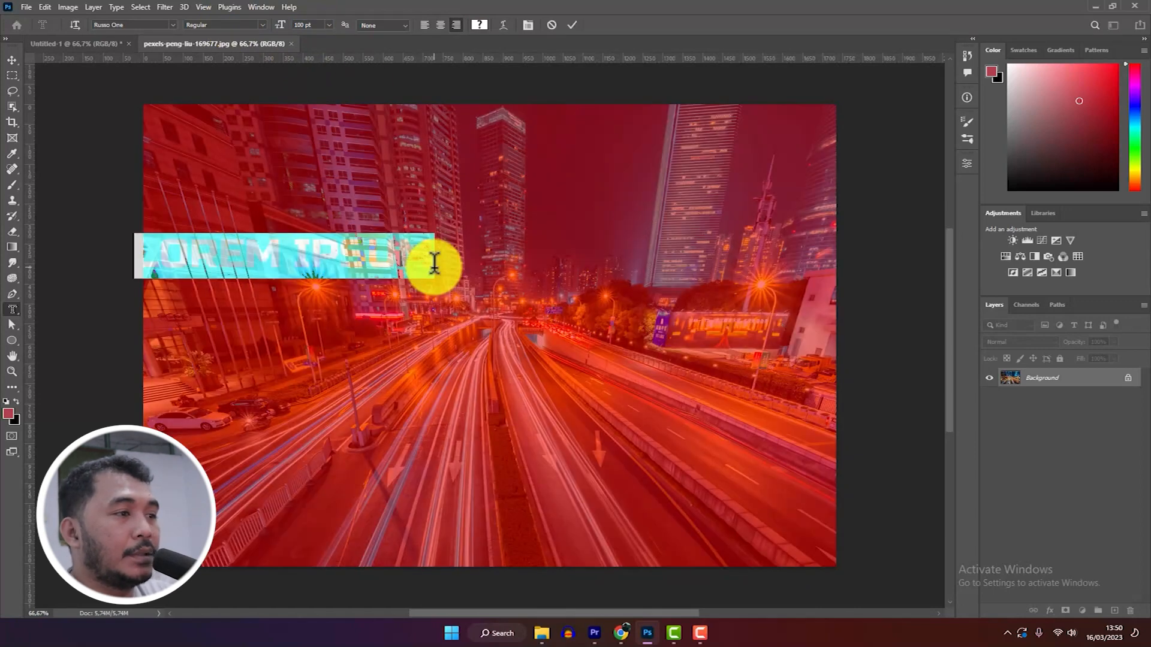
text(H)
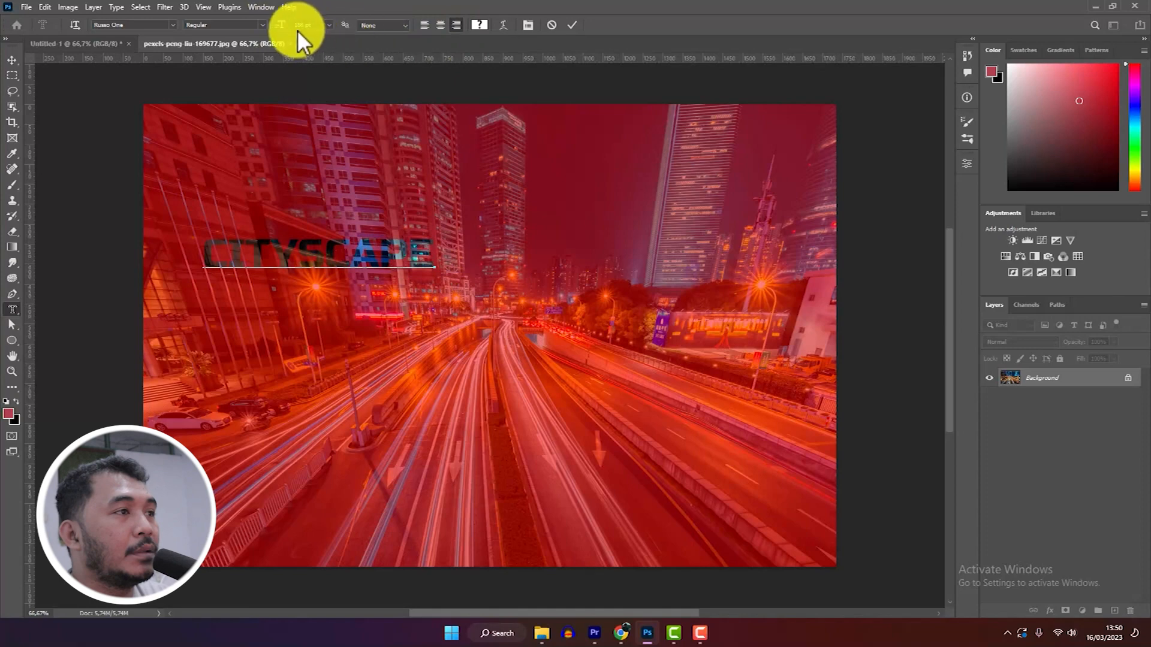
drag(430, 250, 136, 228)
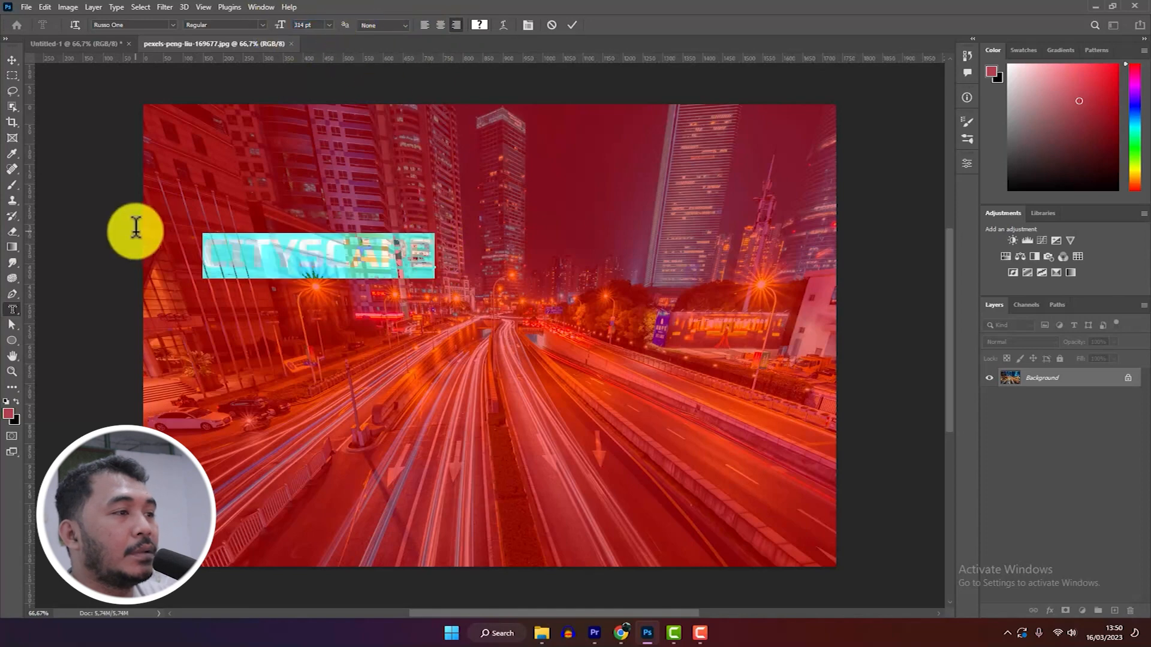
text(CITYSCAPE)
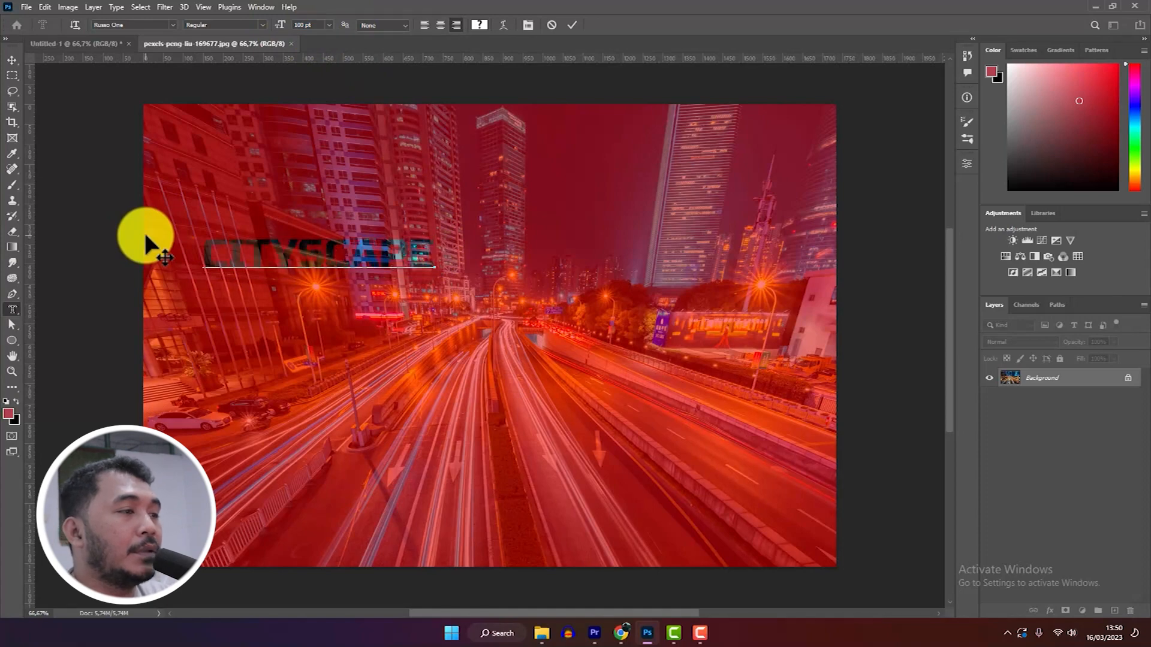
Step: Set the font size of the whole CITYSCAPE mask text to 250 pt
drag(429, 249, 64, 237)
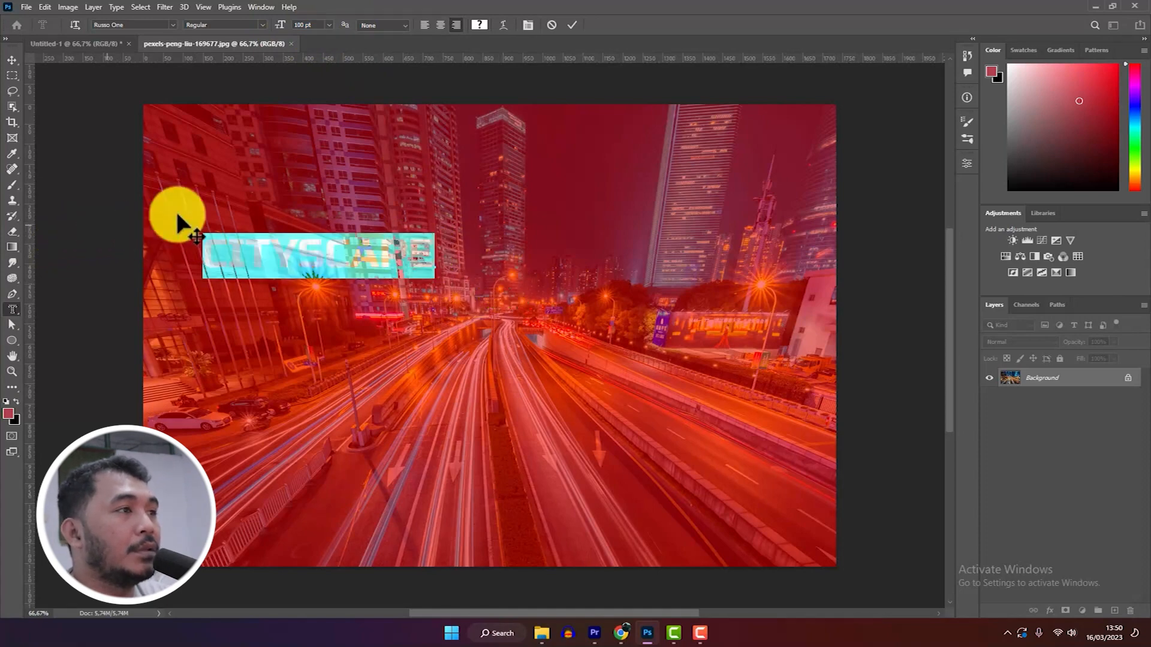
click(305, 25)
text(25)
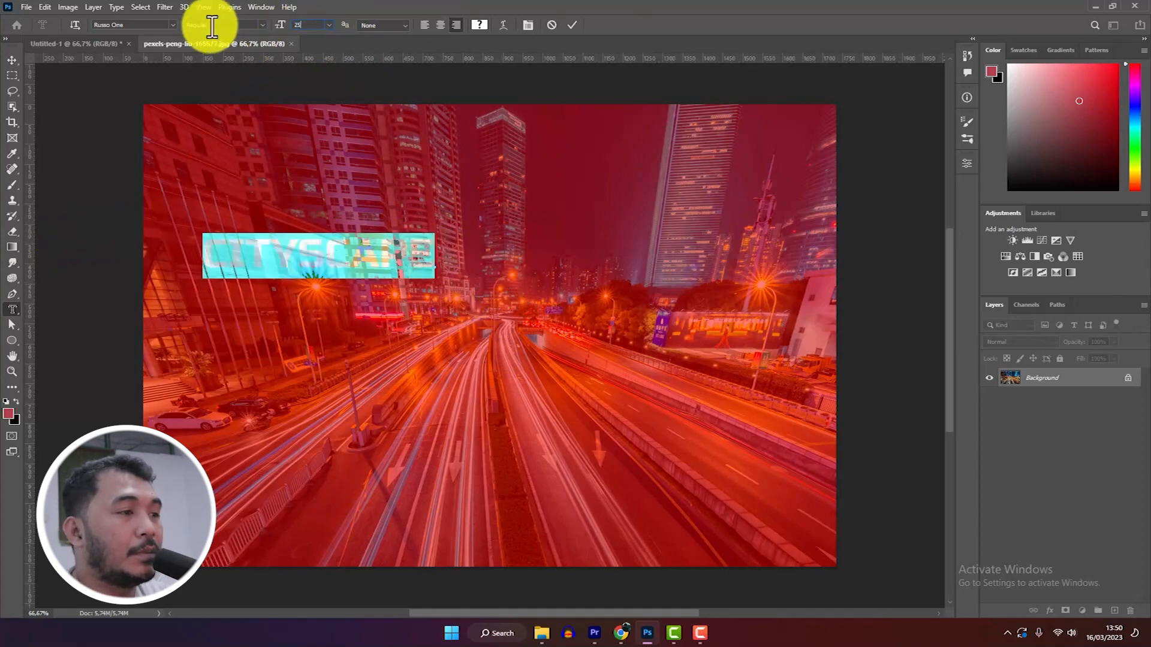
text(0)
key(Return)
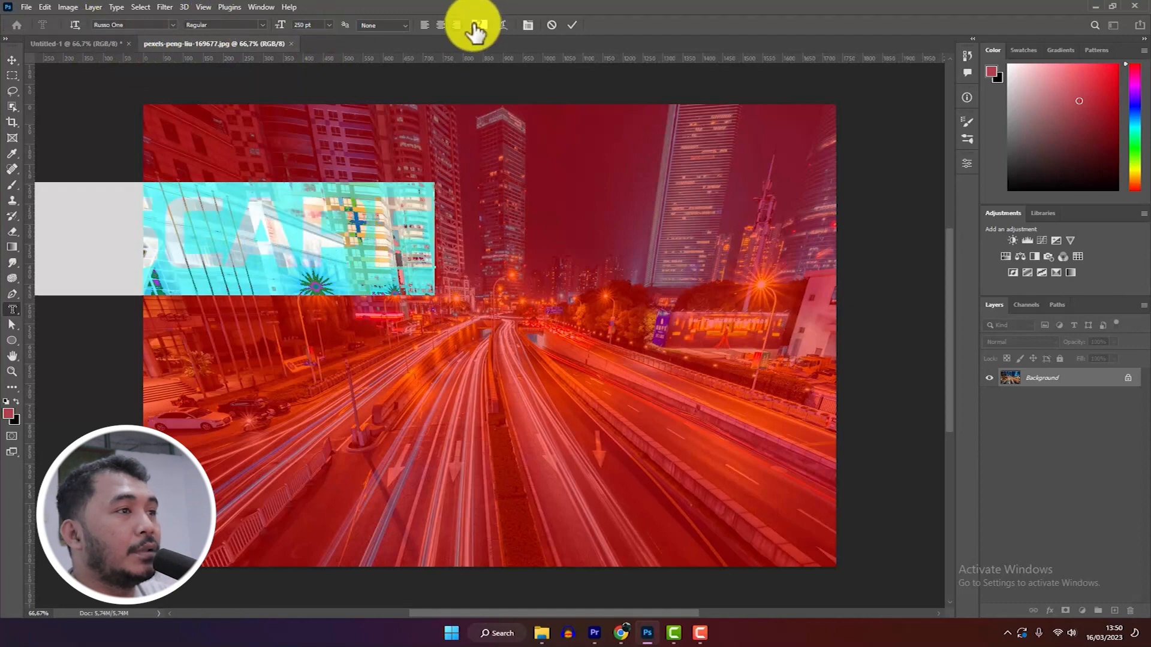
Step: Centre-align the CITYSCAPE mask text and reposition it horizontally across the middle of the skyline
click(442, 24)
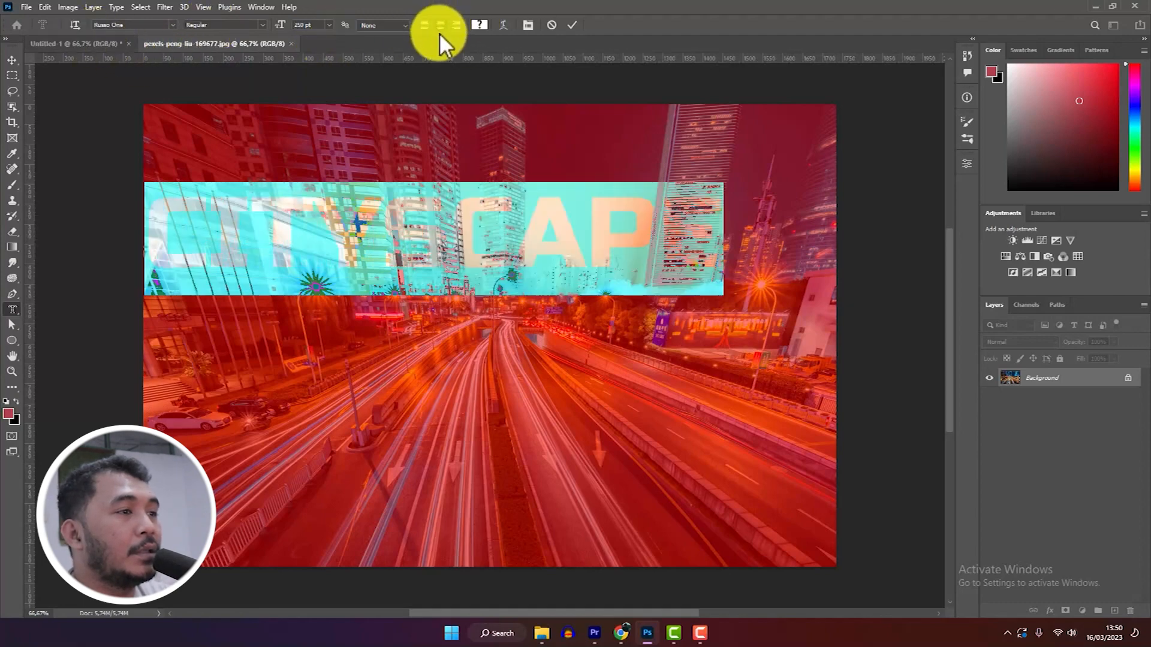
click(316, 228)
drag(152, 227, 199, 225)
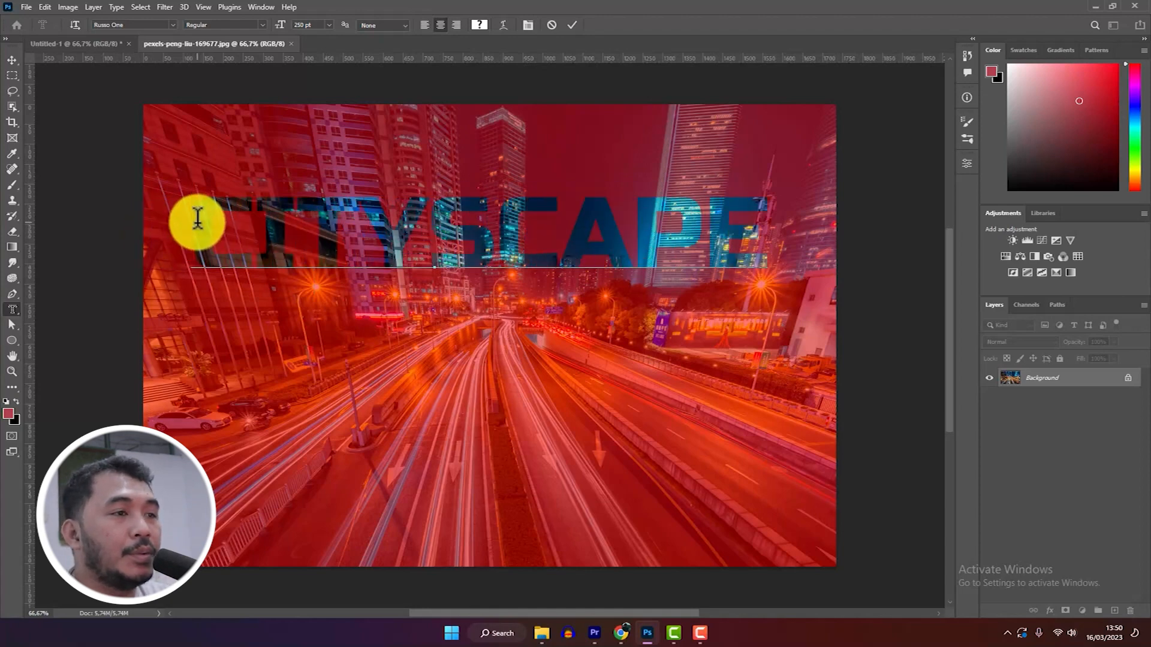
Step: Commit the CITYSCAPE mask text as a selection and clear that selection
click(572, 25)
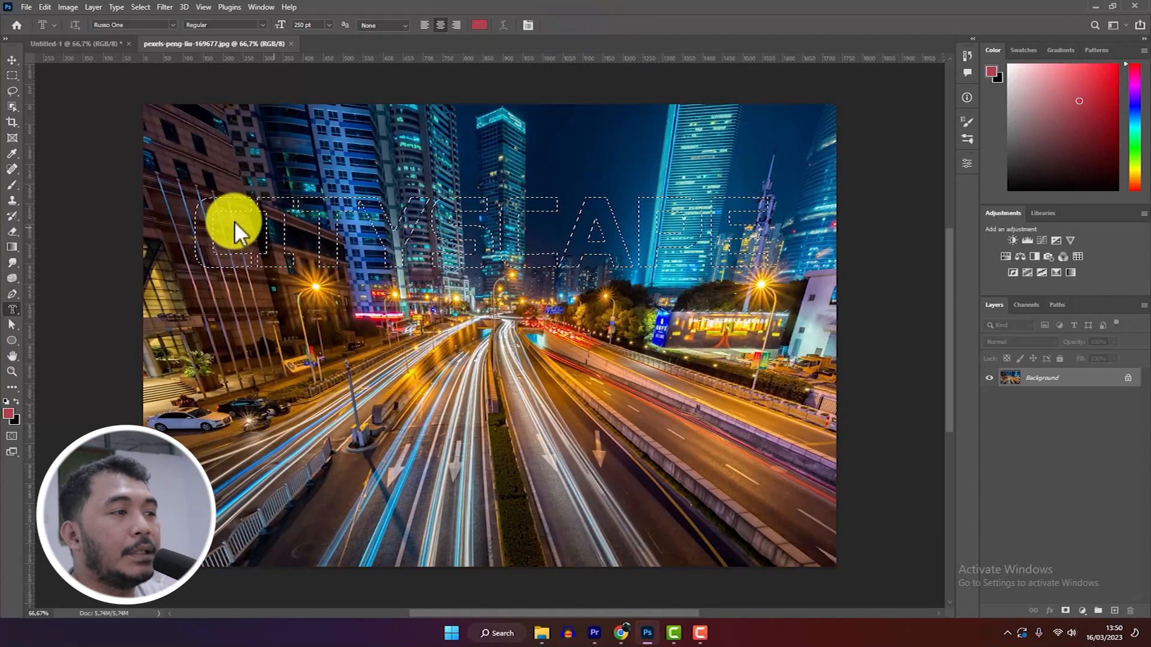
scroll(623, 270, down, 1)
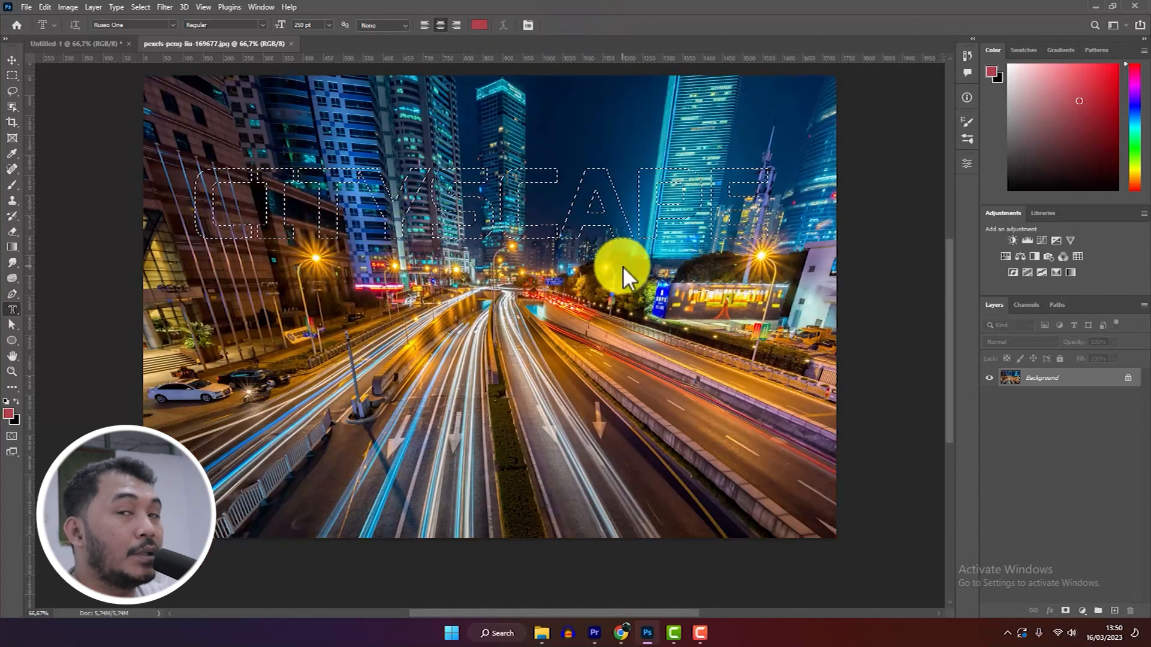
scroll(624, 264, up, 1)
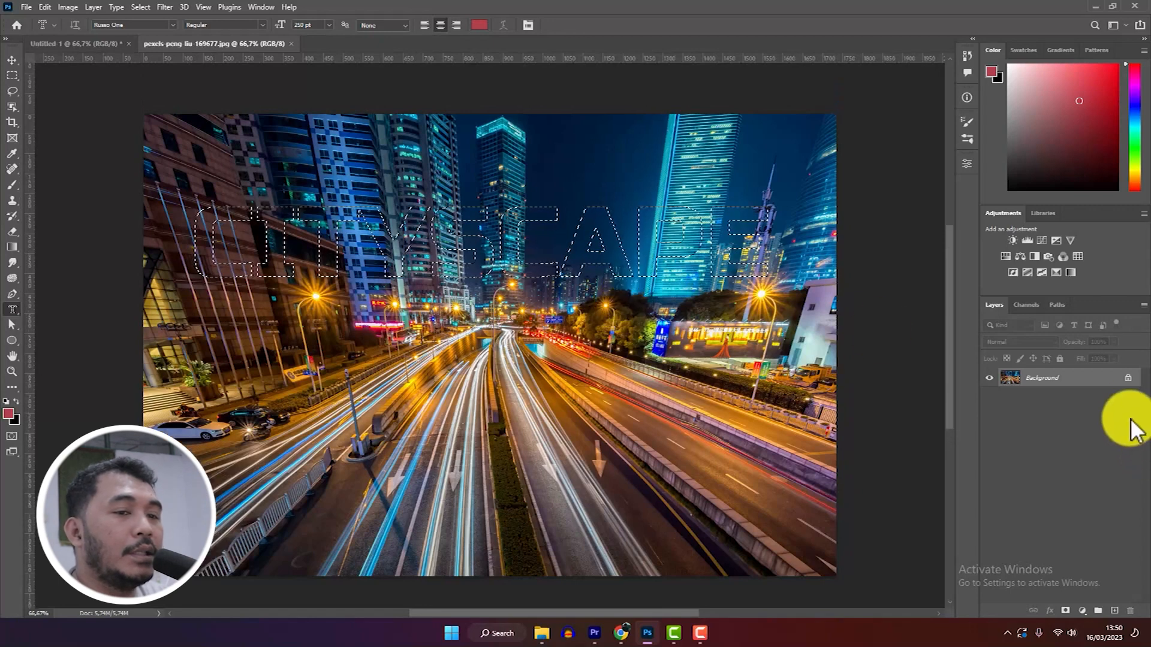
right_click(1106, 384)
click(1024, 380)
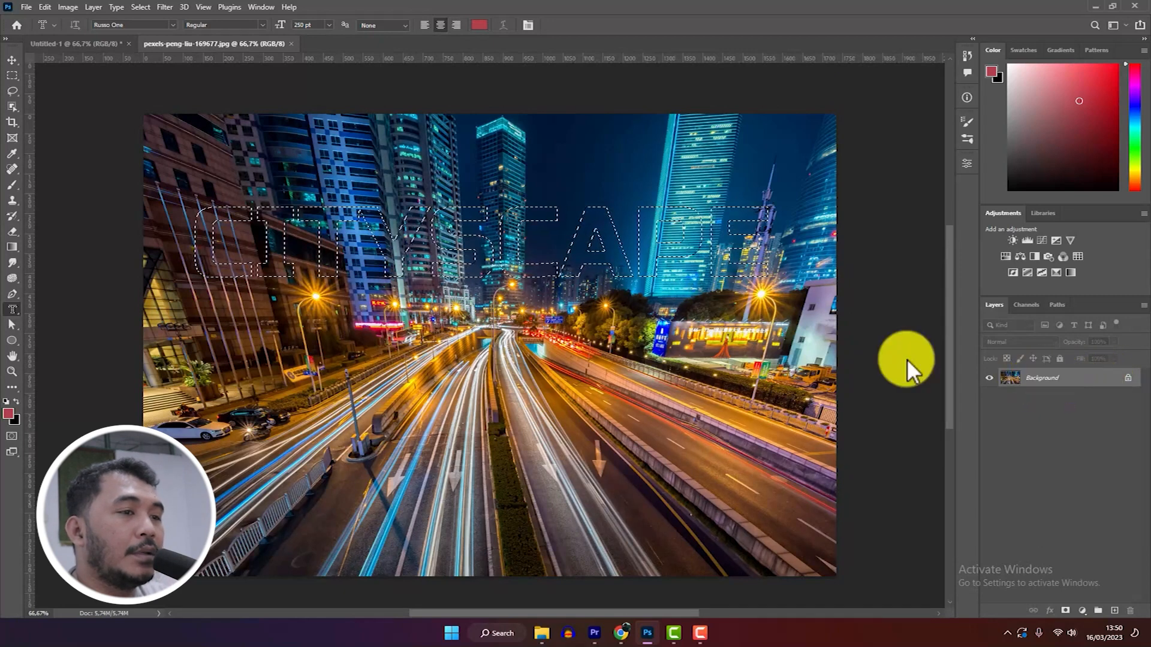
click(13, 76)
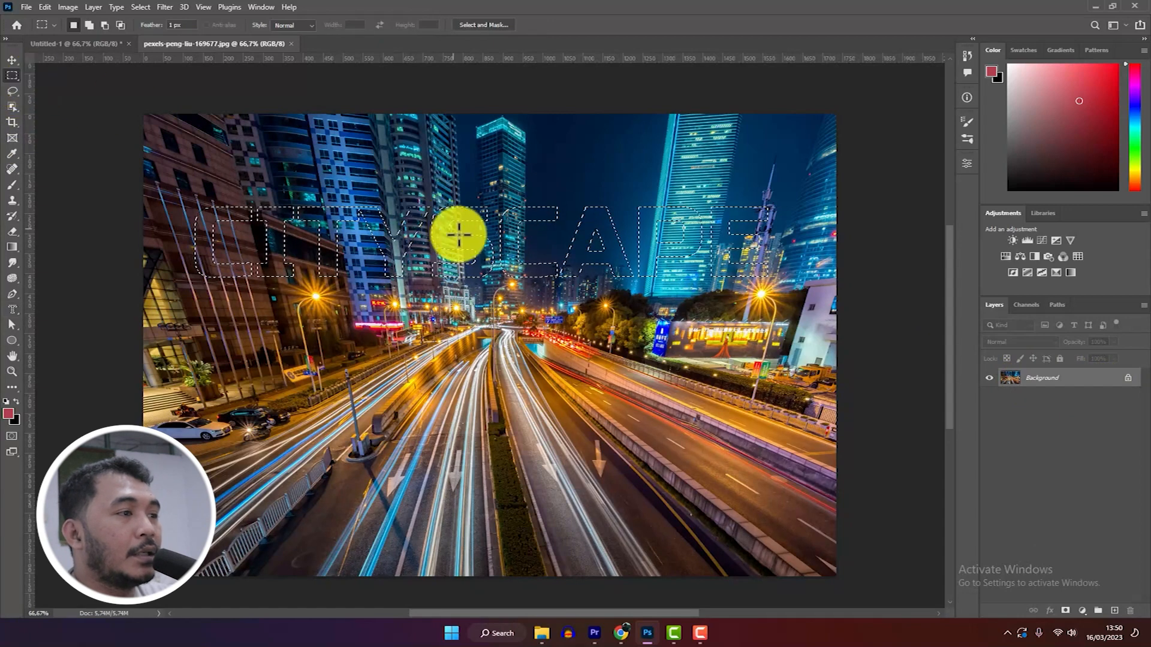
click(547, 200)
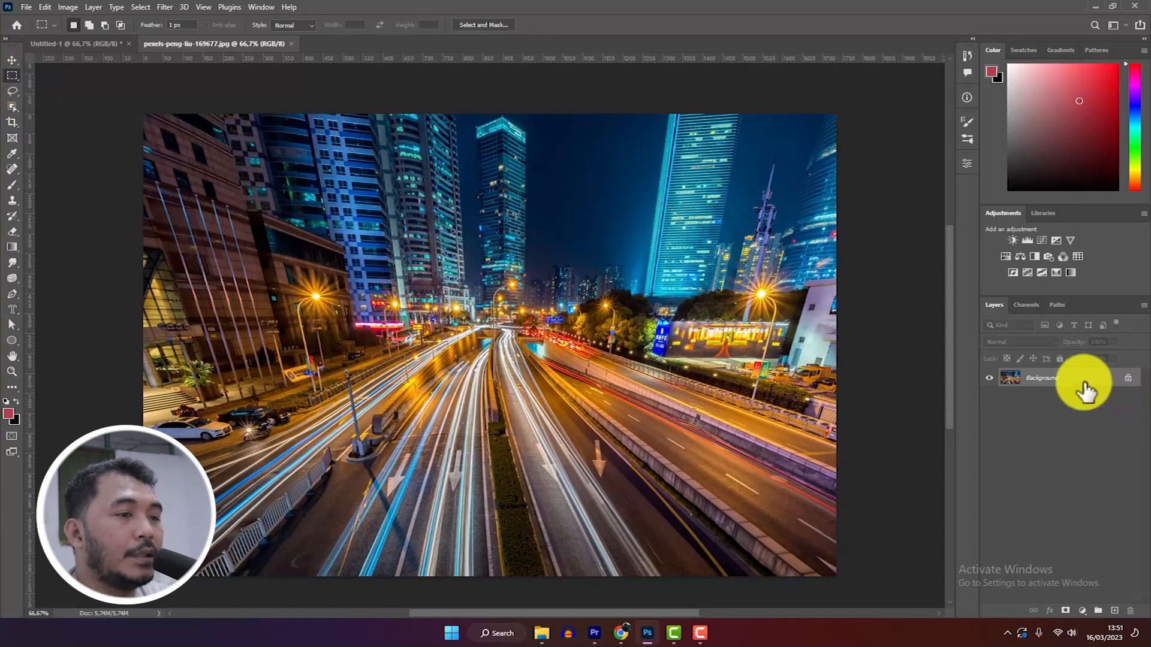
Step: Duplicate the Background layer as "Background copy" and hide the original Background layer
scroll(608, 347, right, 1)
right_click(1084, 383)
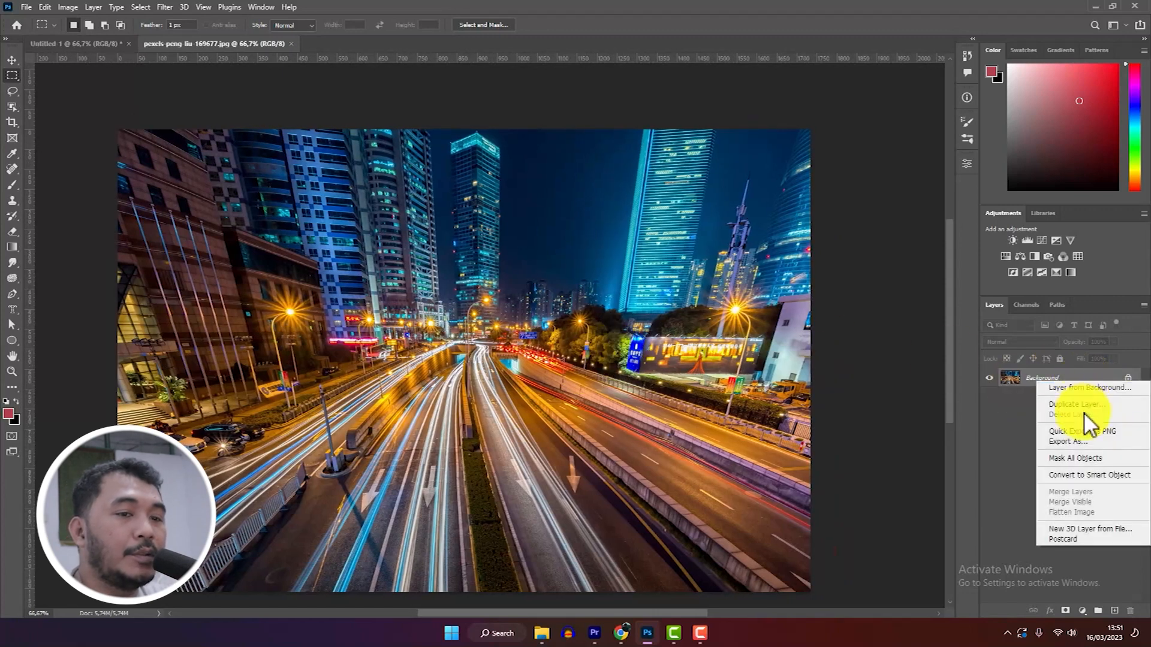
click(1086, 406)
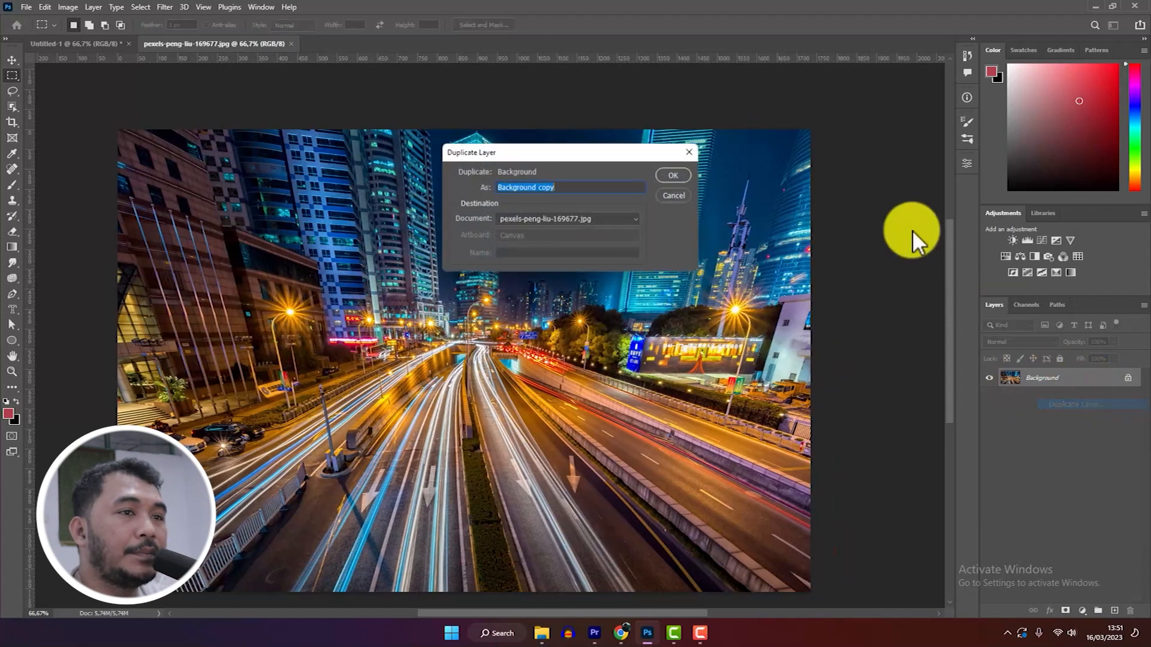
click(673, 175)
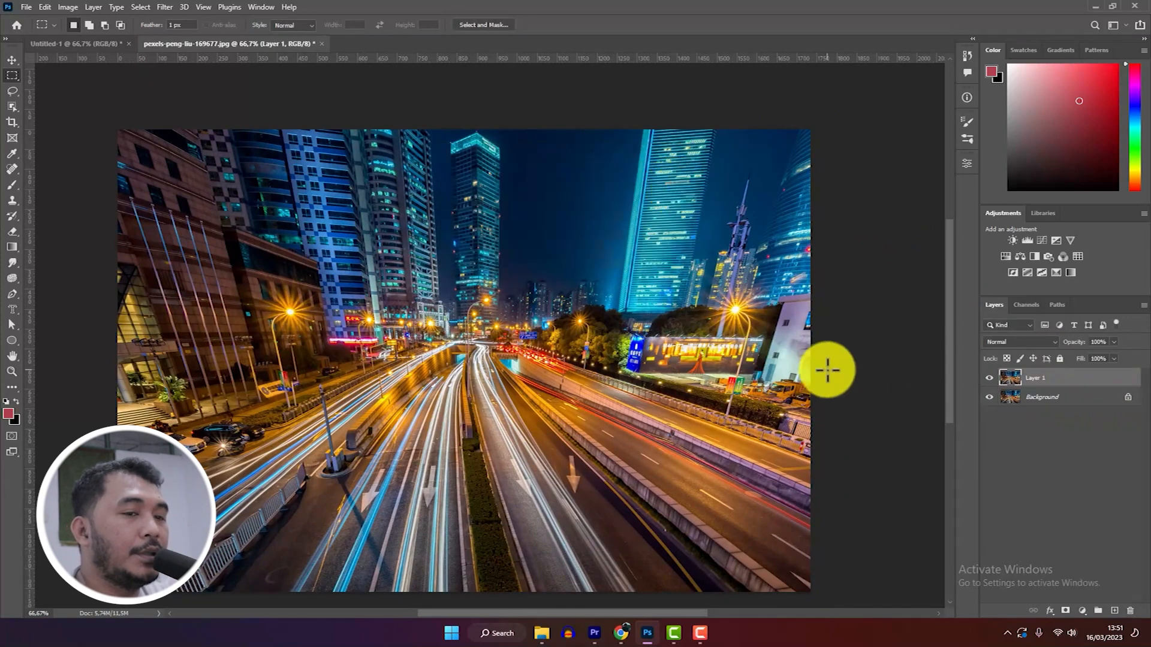
right_click(1054, 382)
click(1058, 406)
click(677, 176)
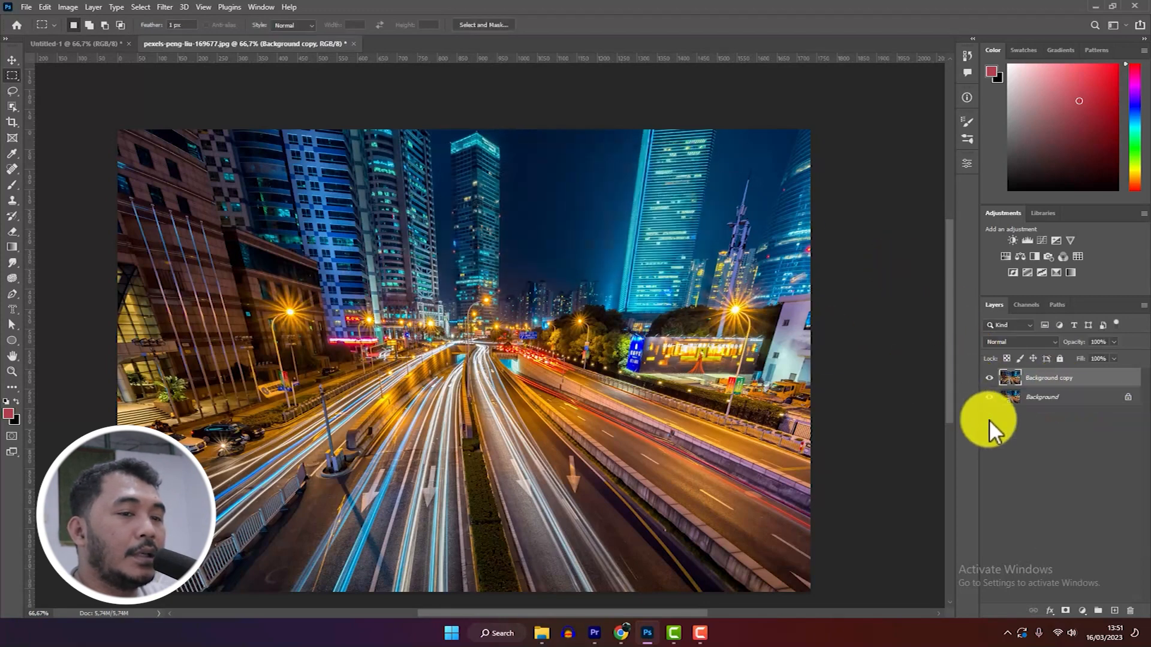
click(989, 397)
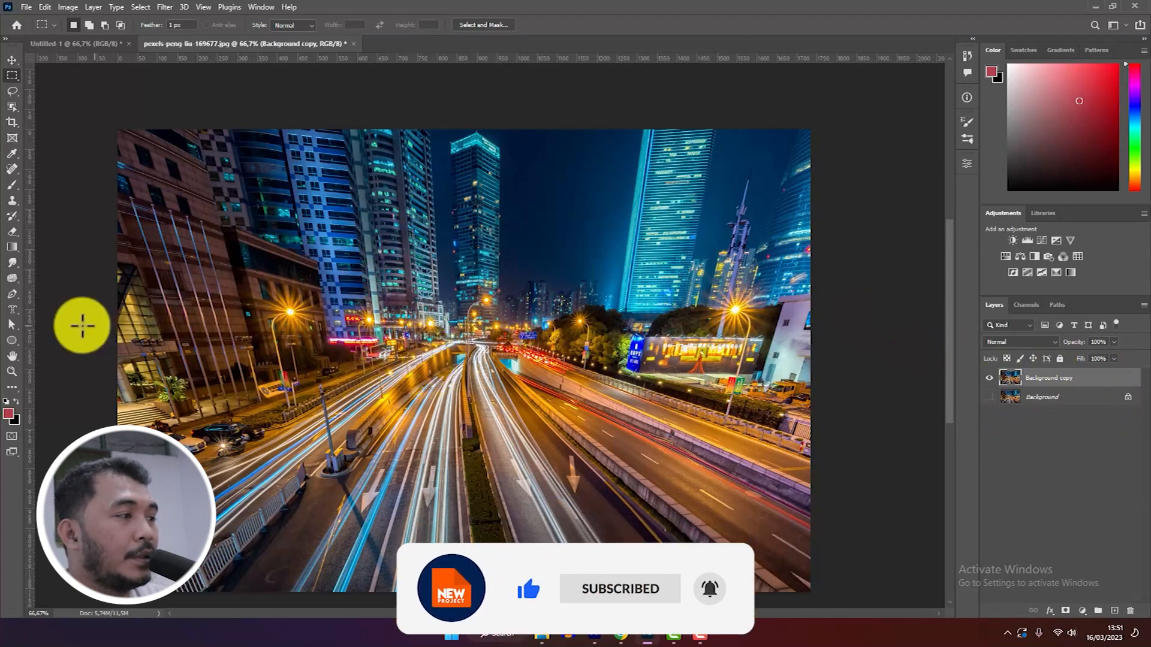
Step: Add the text CITYSCAPE across the middle of the Background copy layer with the Horizontal Type Mask tool
right_click(12, 309)
click(84, 309)
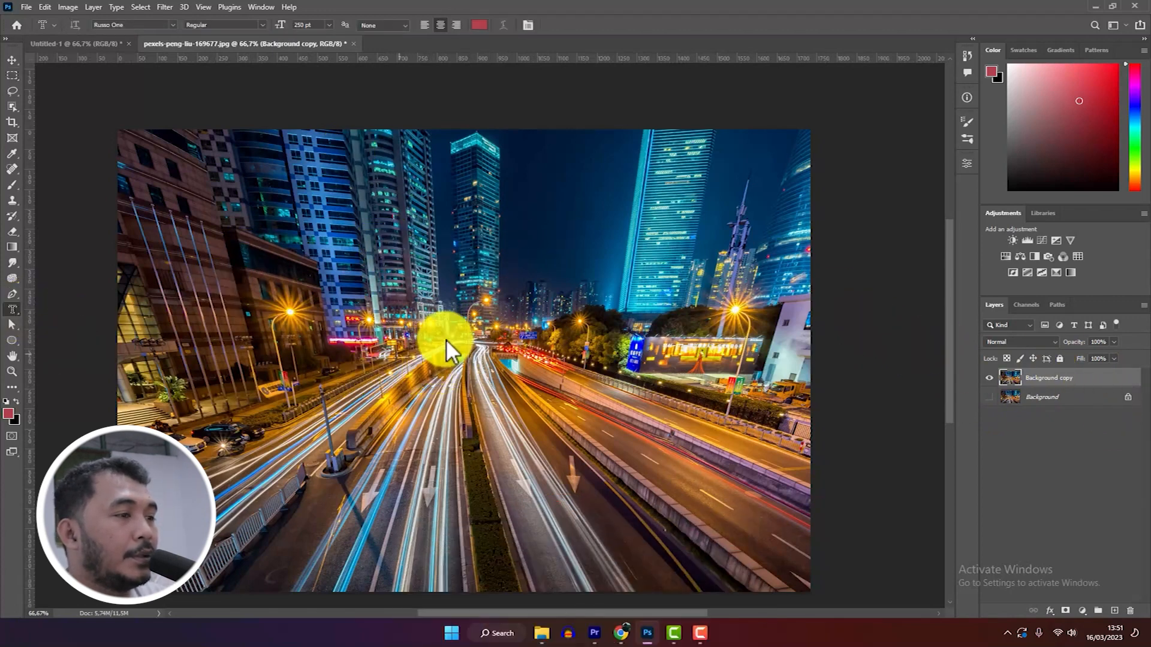
right_click(13, 310)
click(98, 344)
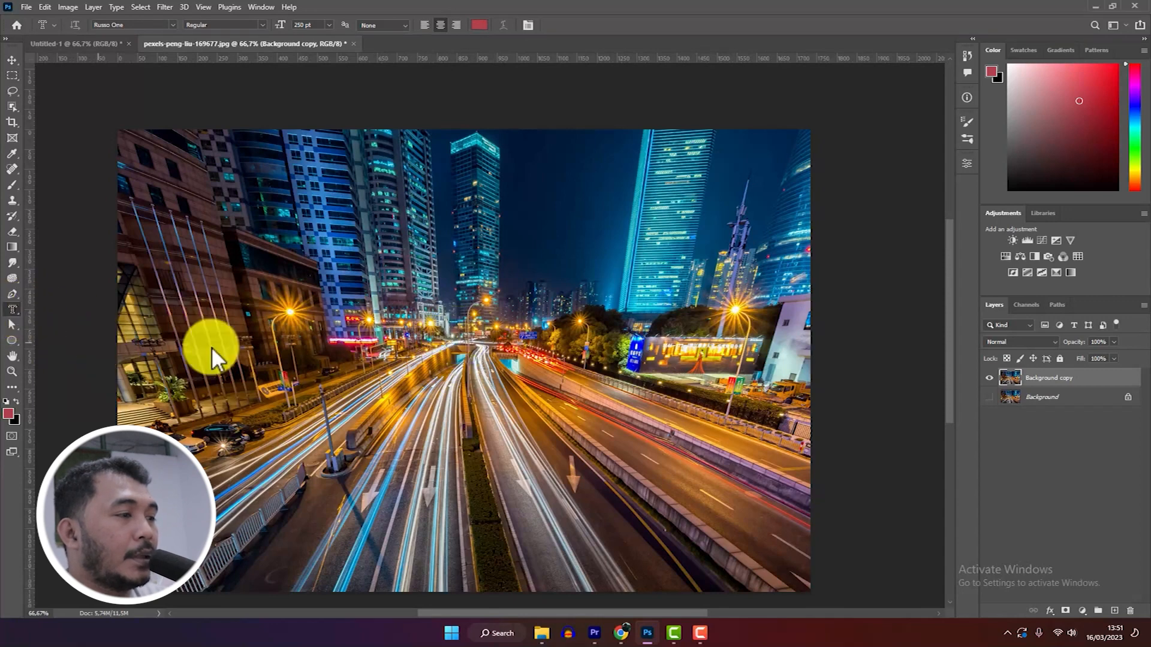
click(461, 328)
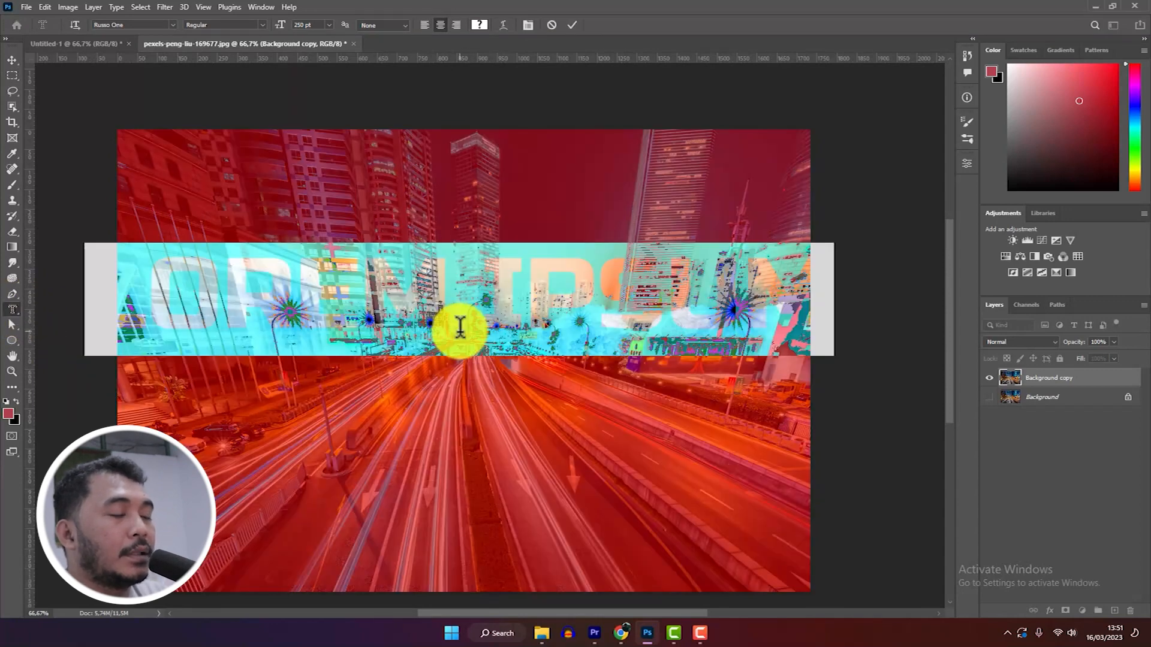
text(CITYSCAPE)
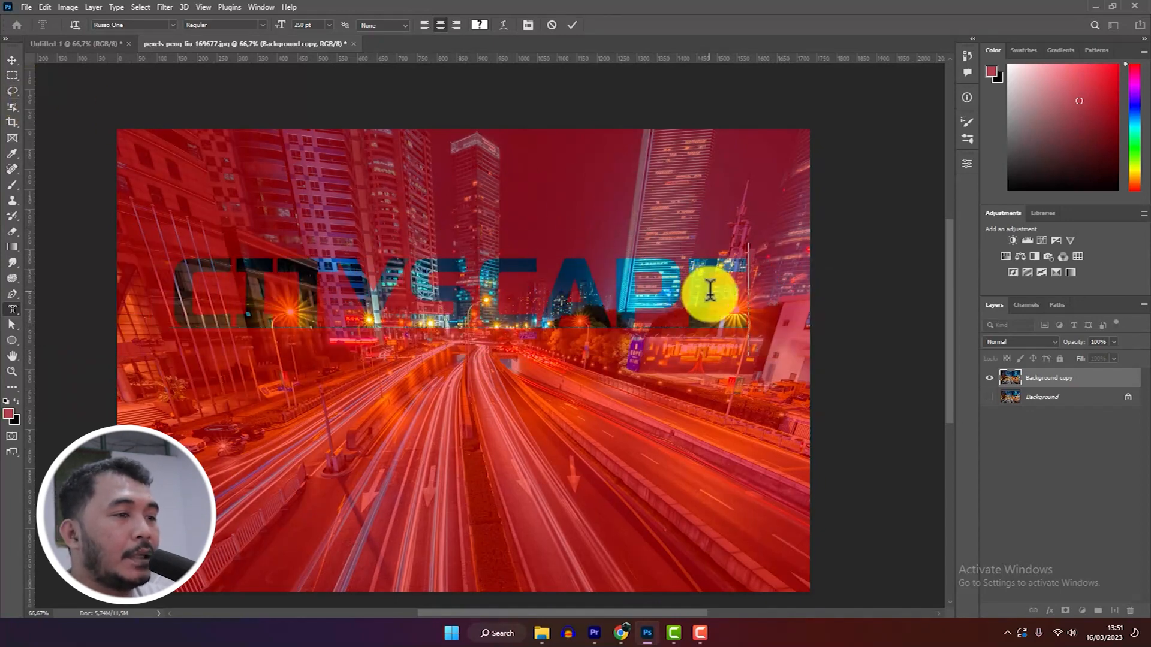
Step: Insert a line break before the CITYSCAPE mask text and remove it again
click(188, 277)
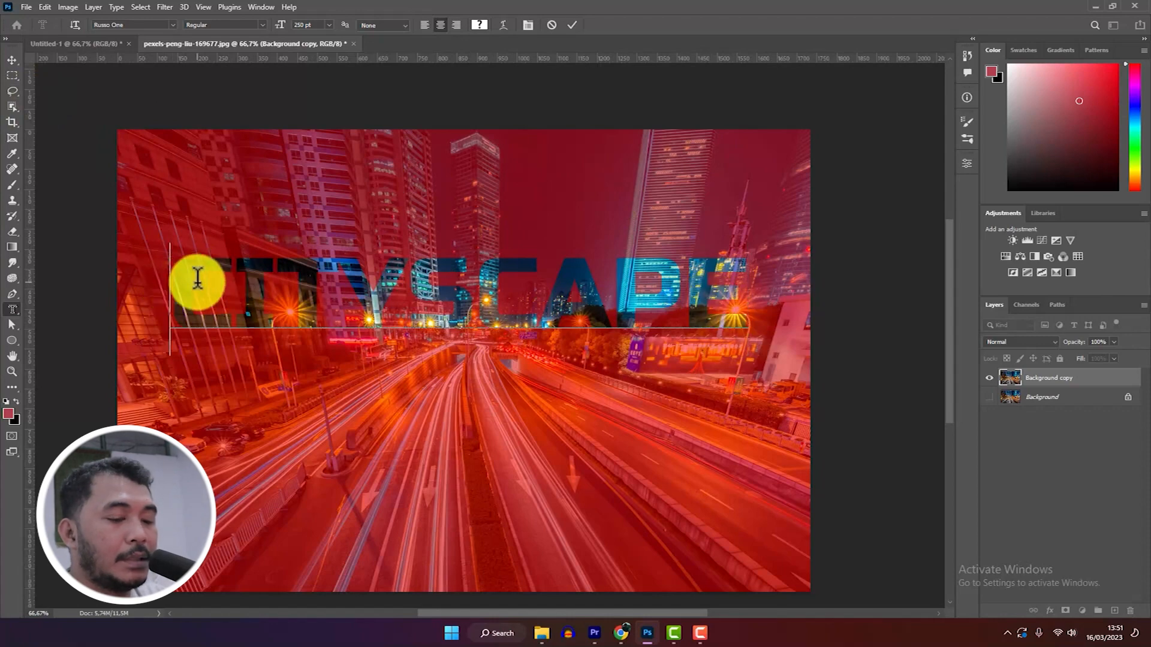
key(Return)
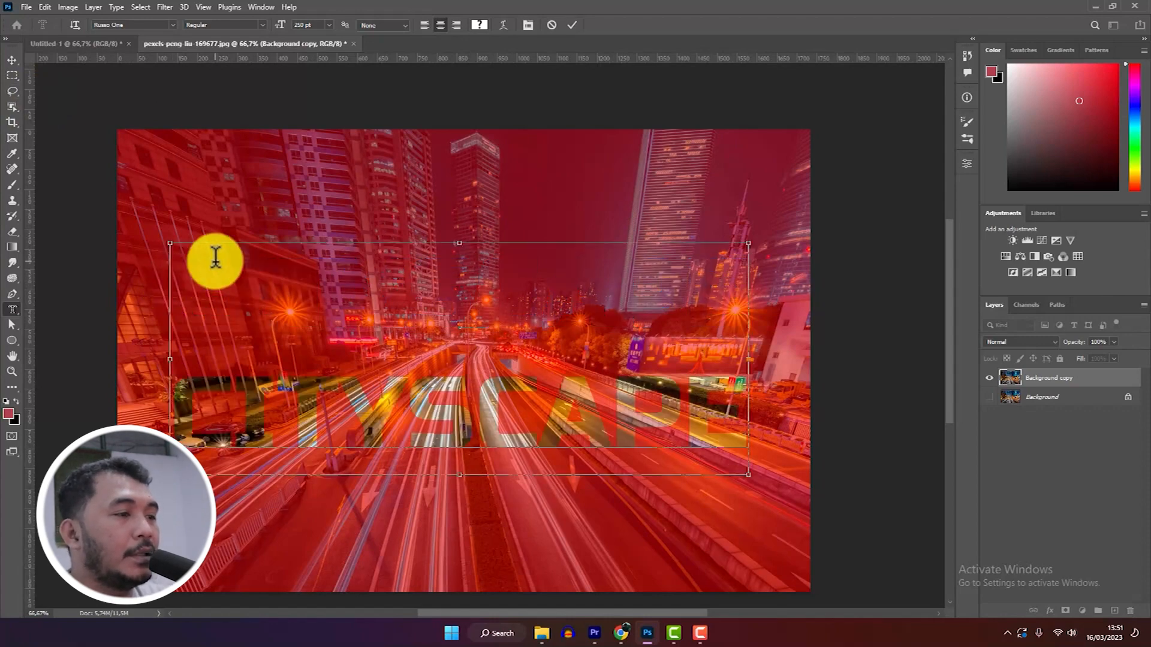
key(BackSpace)
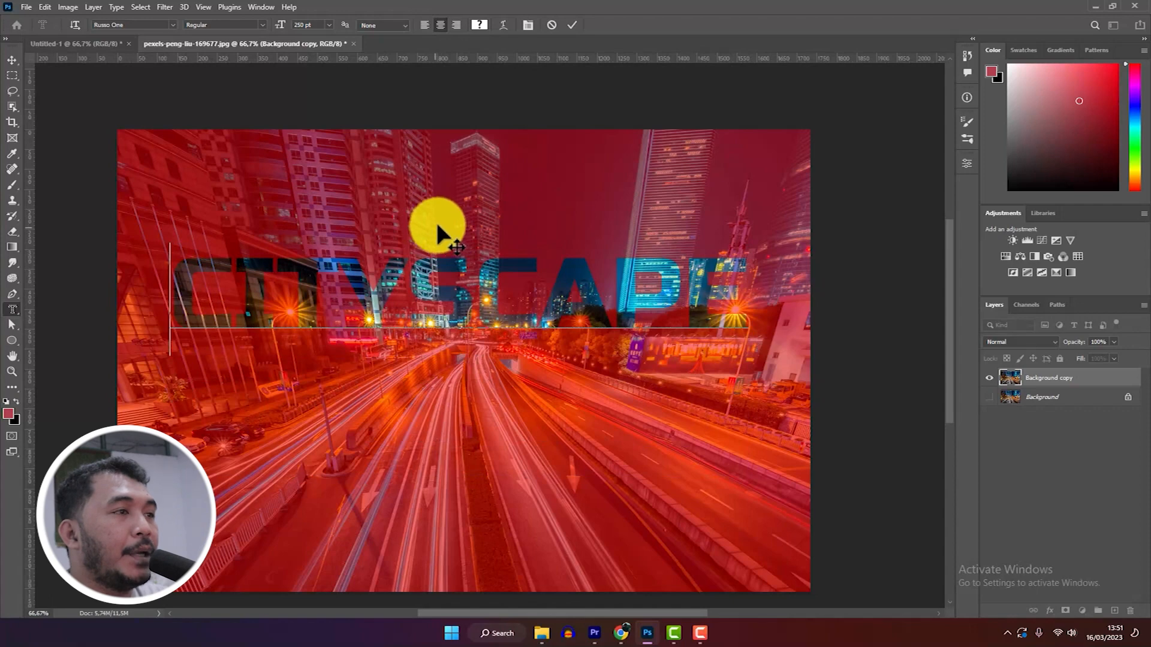
Step: Commit the CITYSCAPE mask text as a selection and activate the Rectangular Marquee tool
click(572, 25)
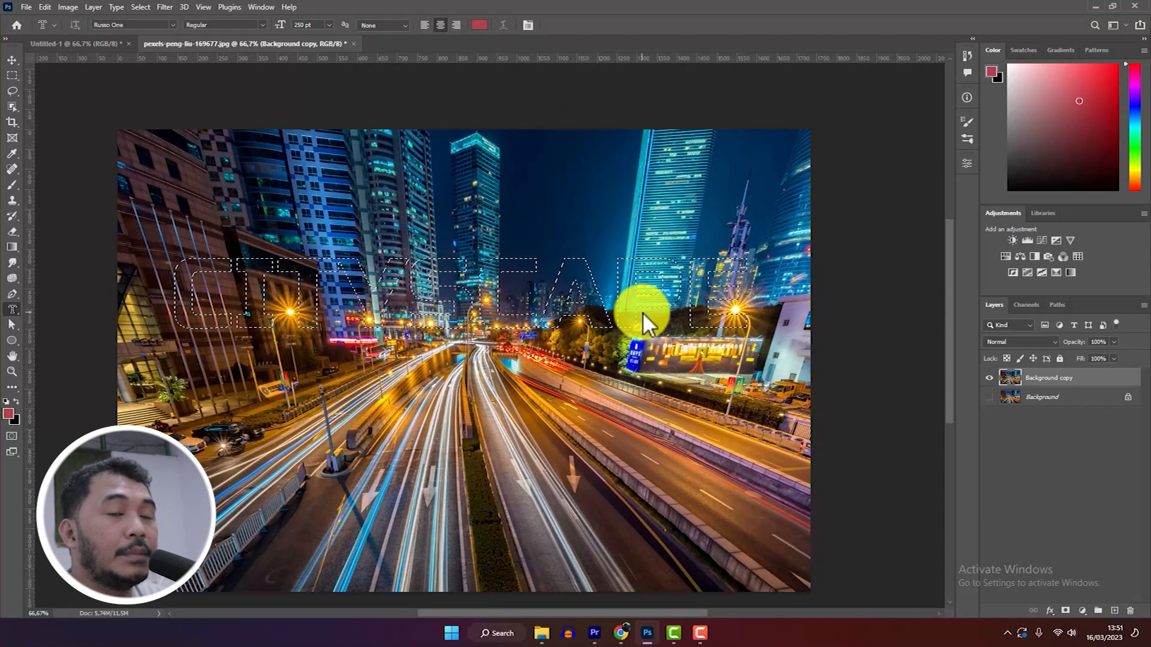
click(12, 76)
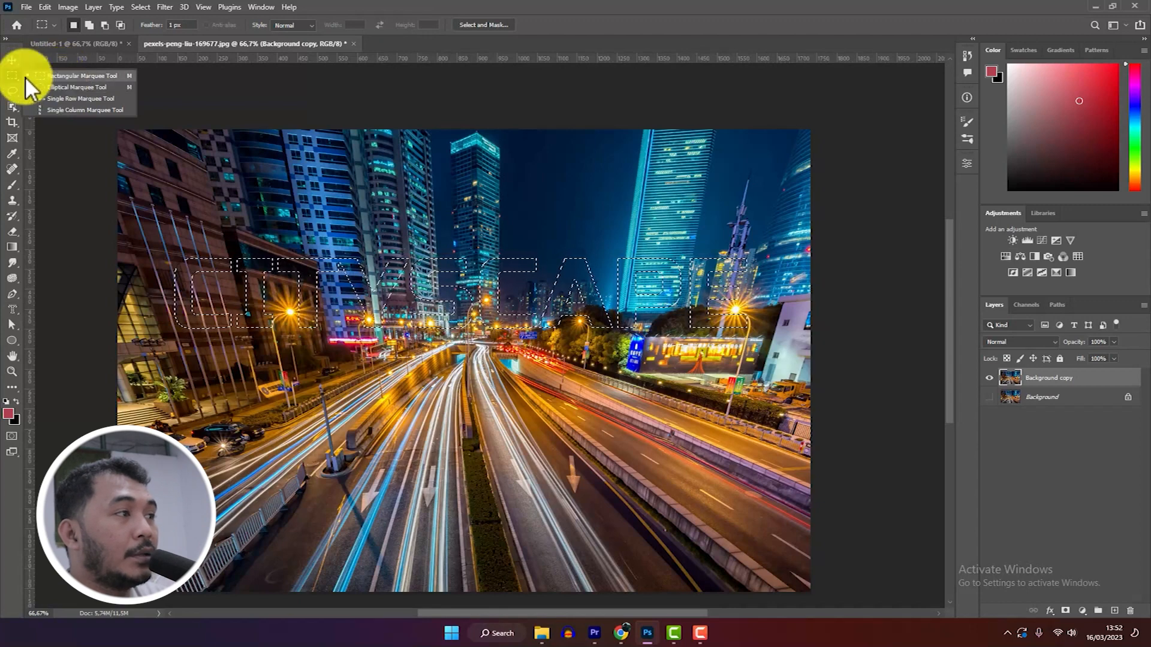
click(92, 75)
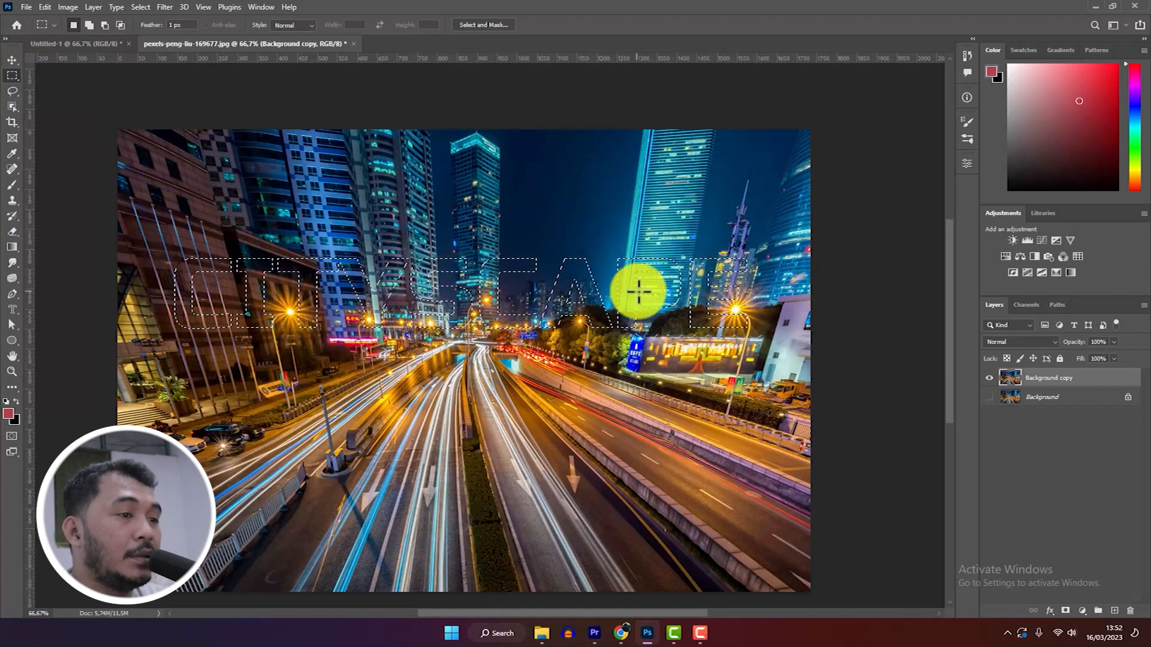
Step: Try copying the CITYSCAPE selection to its own layer with Background copy hidden, and undo both changes
right_click(591, 310)
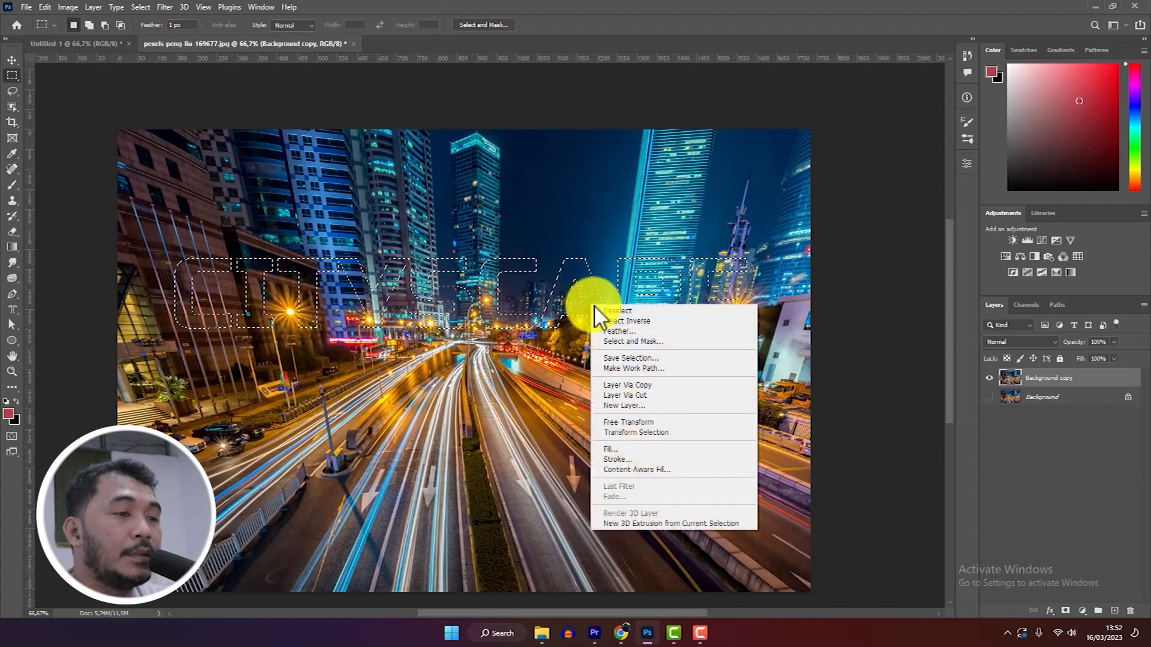
click(648, 385)
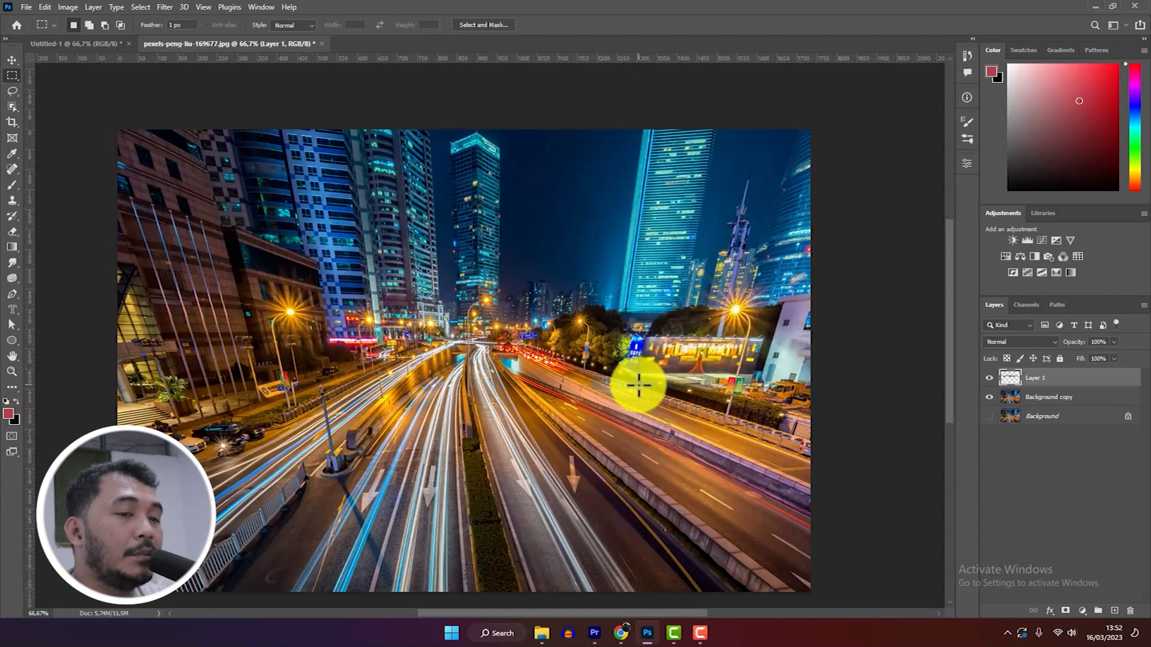
click(988, 398)
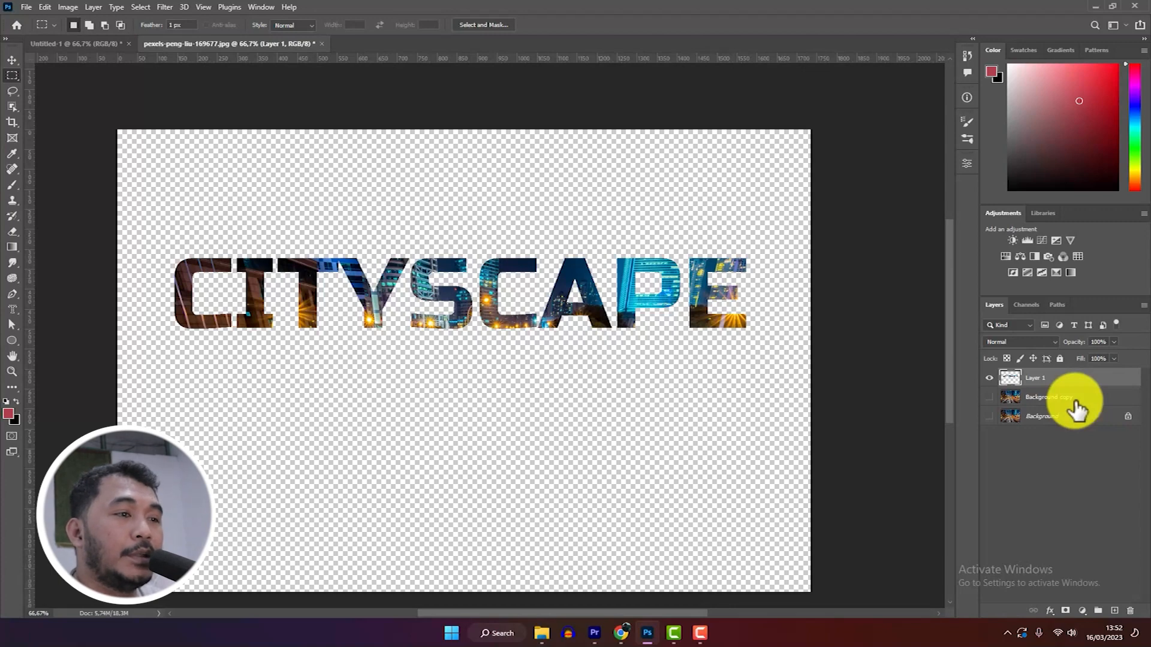
key(ctrl+z)
key(ctrl+z)
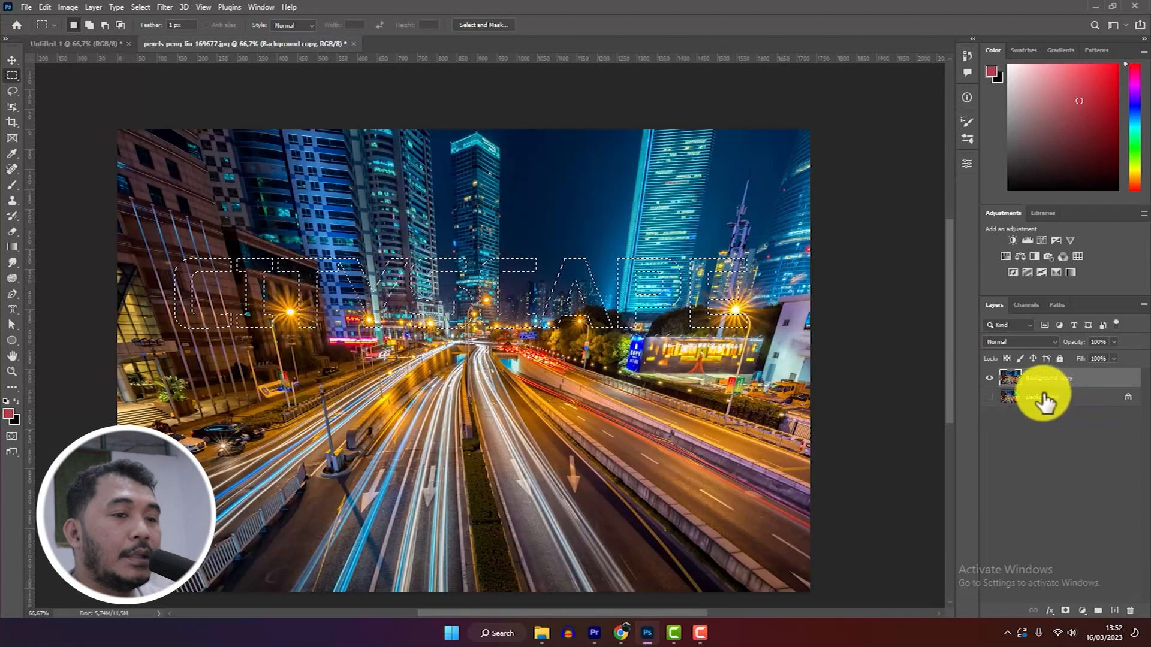
Step: Add an empty layer above Background copy and set the foreground colour to white
click(1114, 610)
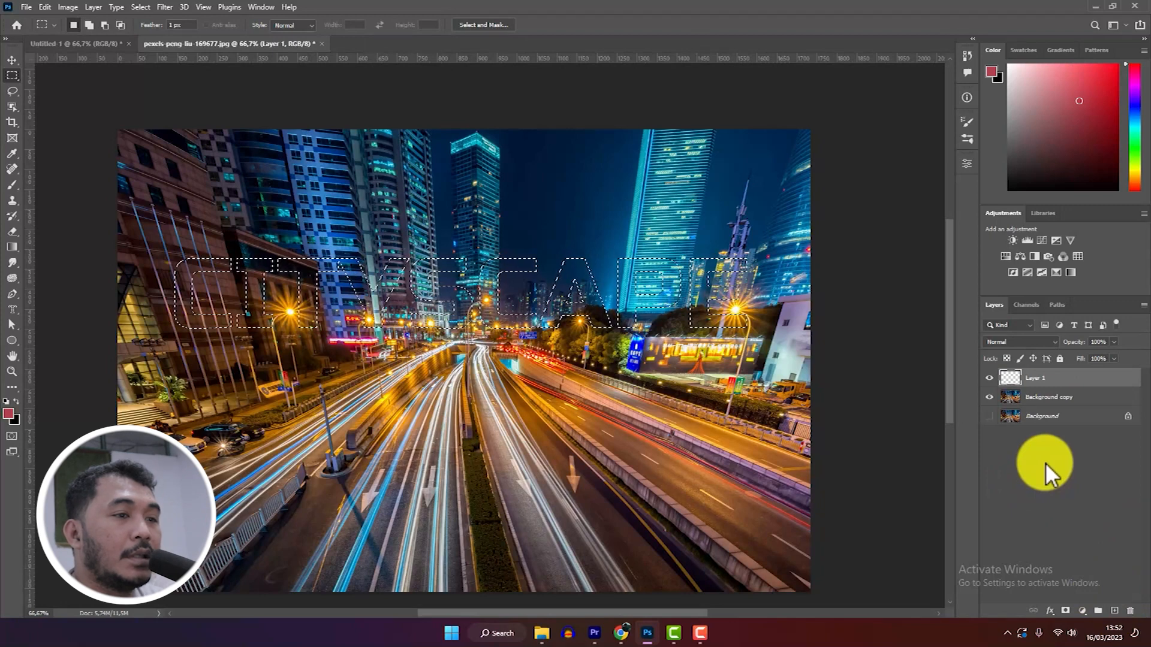
click(18, 401)
Step: Copy the CITYSCAPE selection from Background copy to a new layer with Layer Via Copy and hide Background copy
key(alt+bracketleft)
right_click(631, 300)
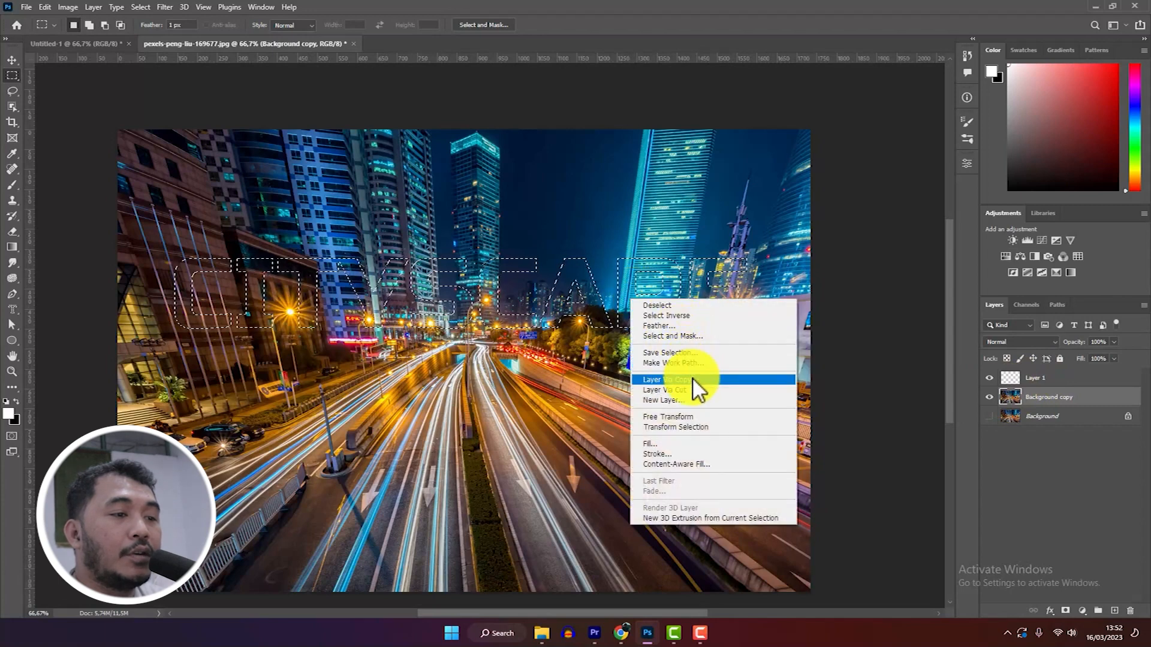
click(692, 380)
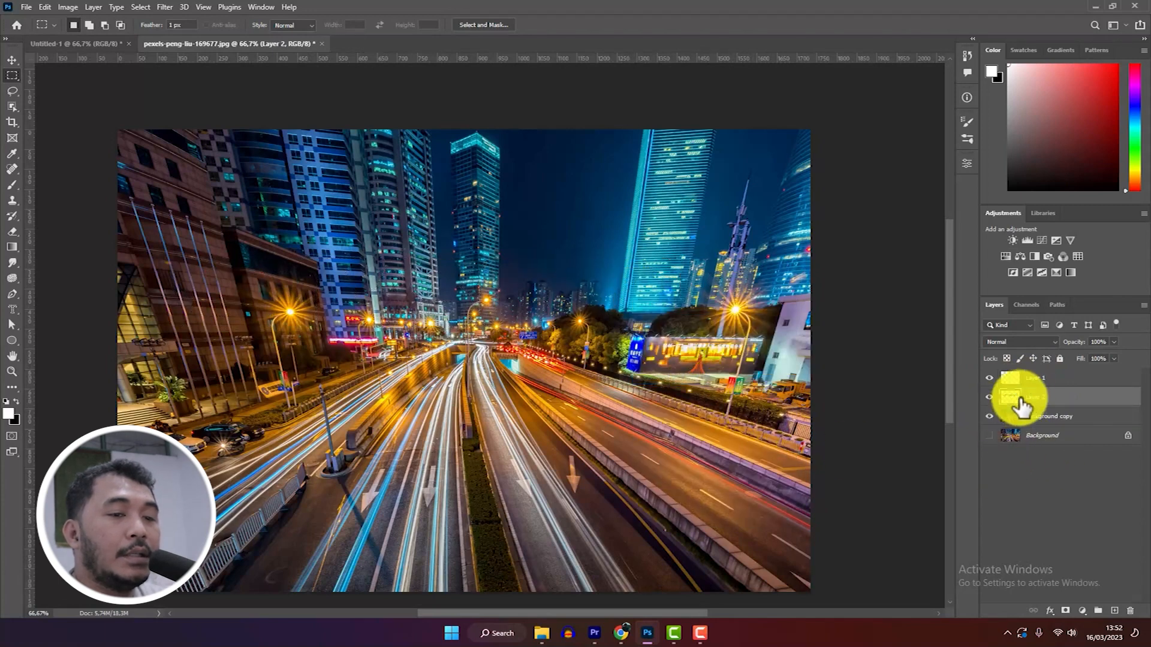
click(989, 415)
Step: Fill the empty Layer 1 with white using the Paint Bucket tool
click(1052, 378)
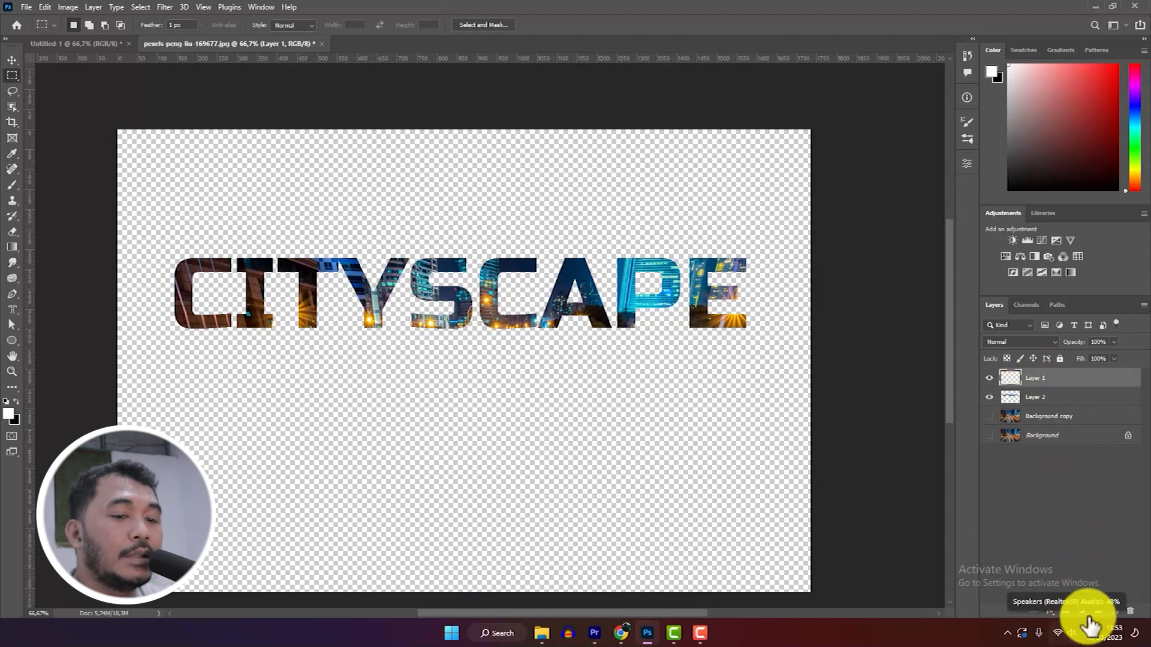
click(1097, 520)
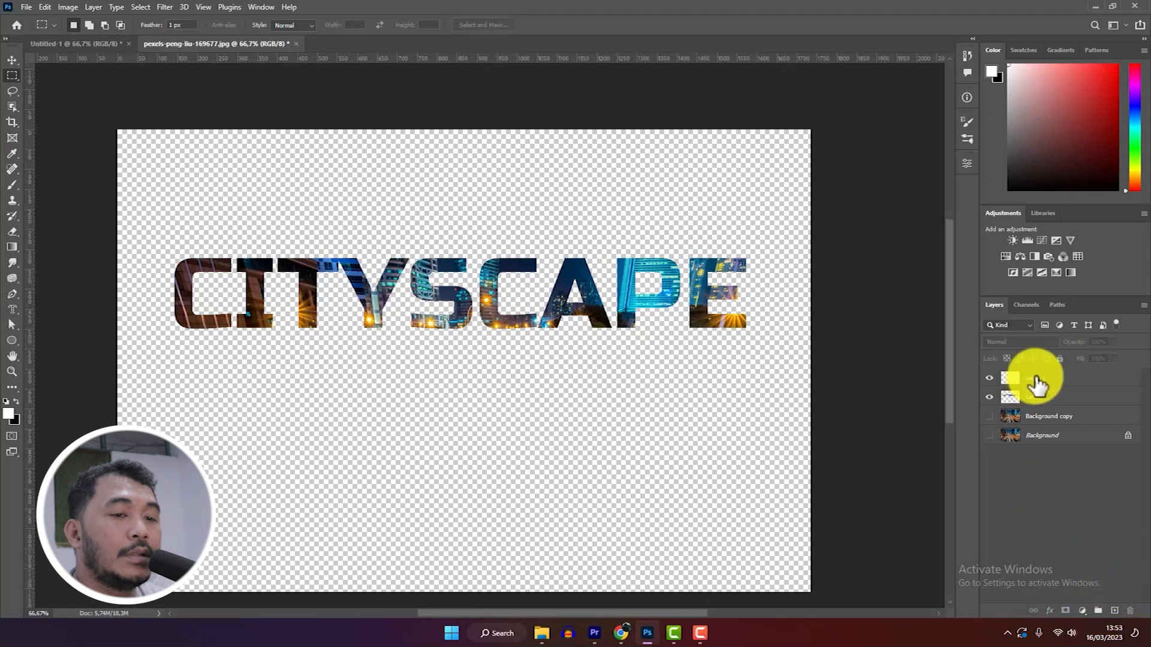
click(1035, 383)
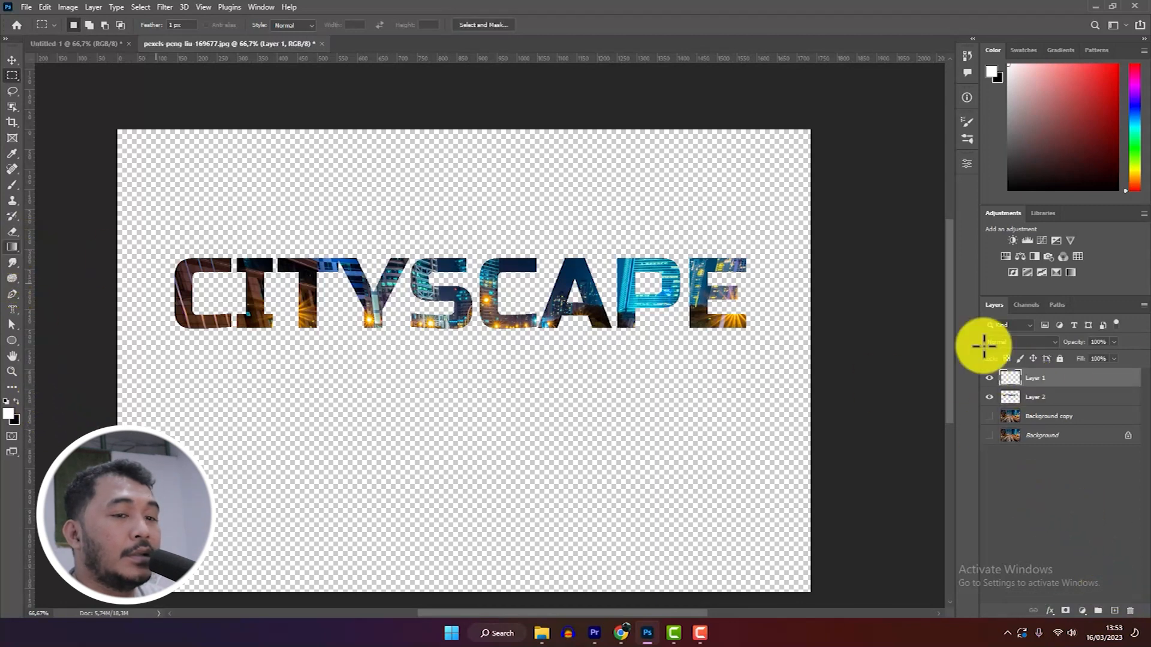
right_click(12, 247)
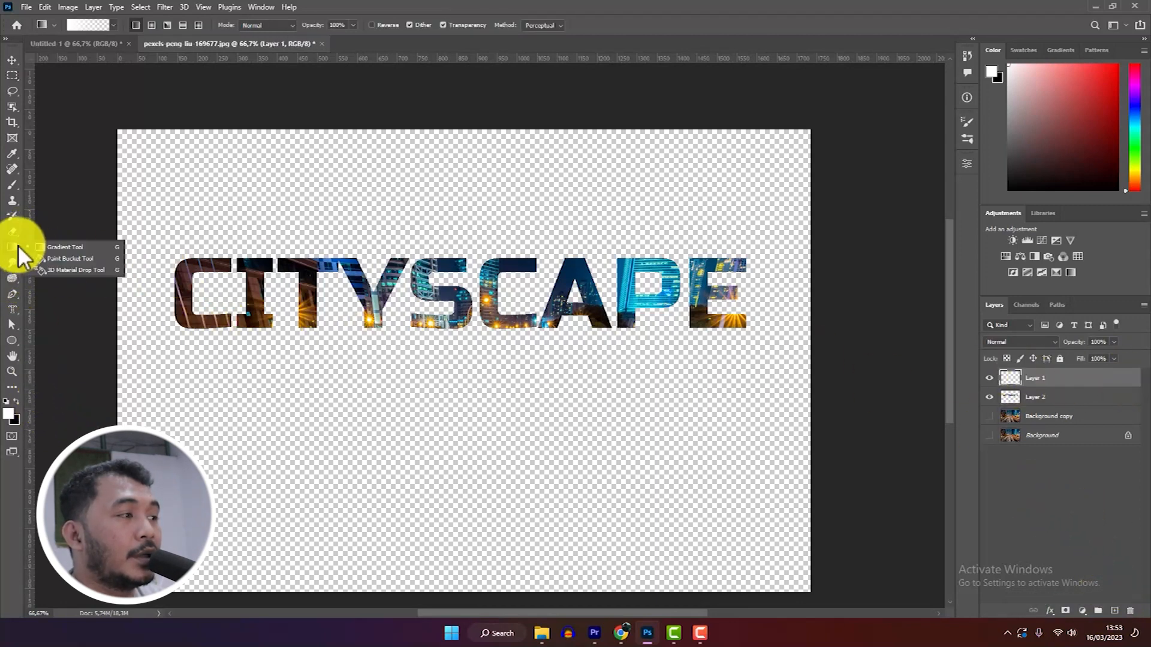
click(77, 267)
click(373, 307)
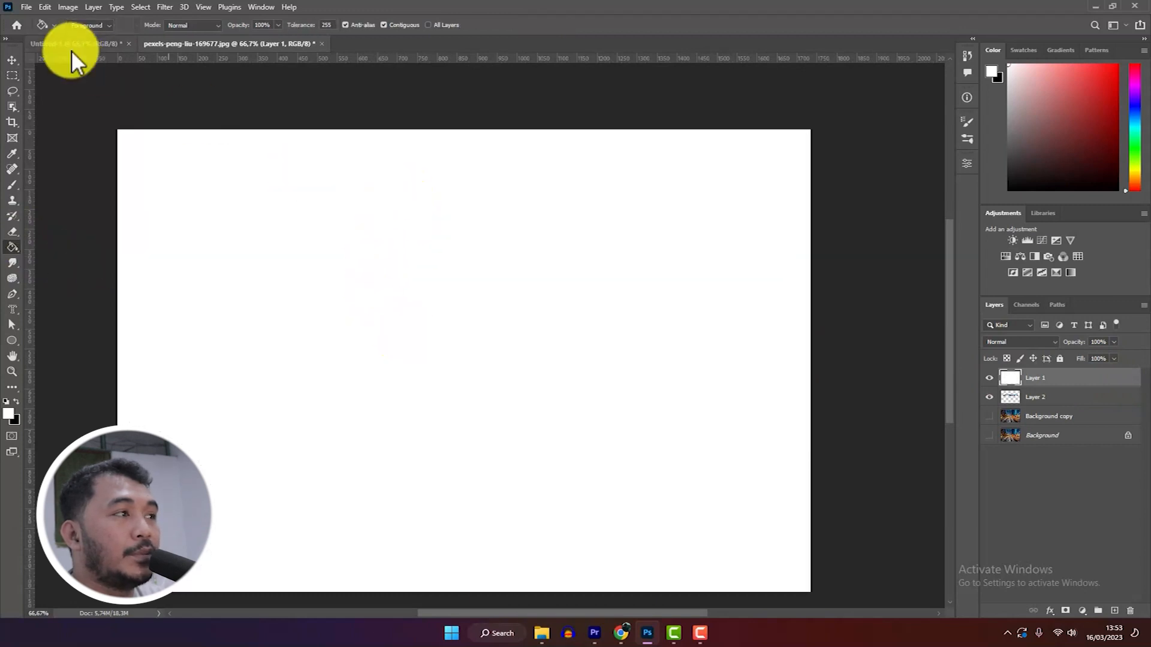
Step: Load the CITYSCAPE outline of Layer 2 as a selection, cut it out of the white Layer 1, and deselect
key(v)
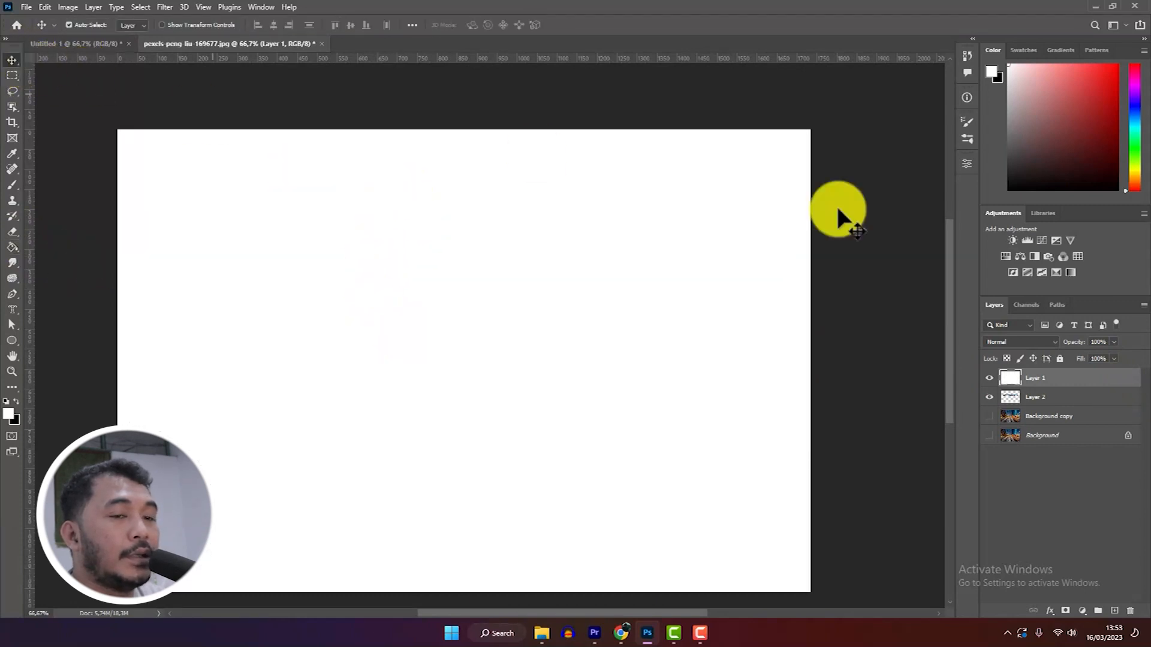
click(1028, 399)
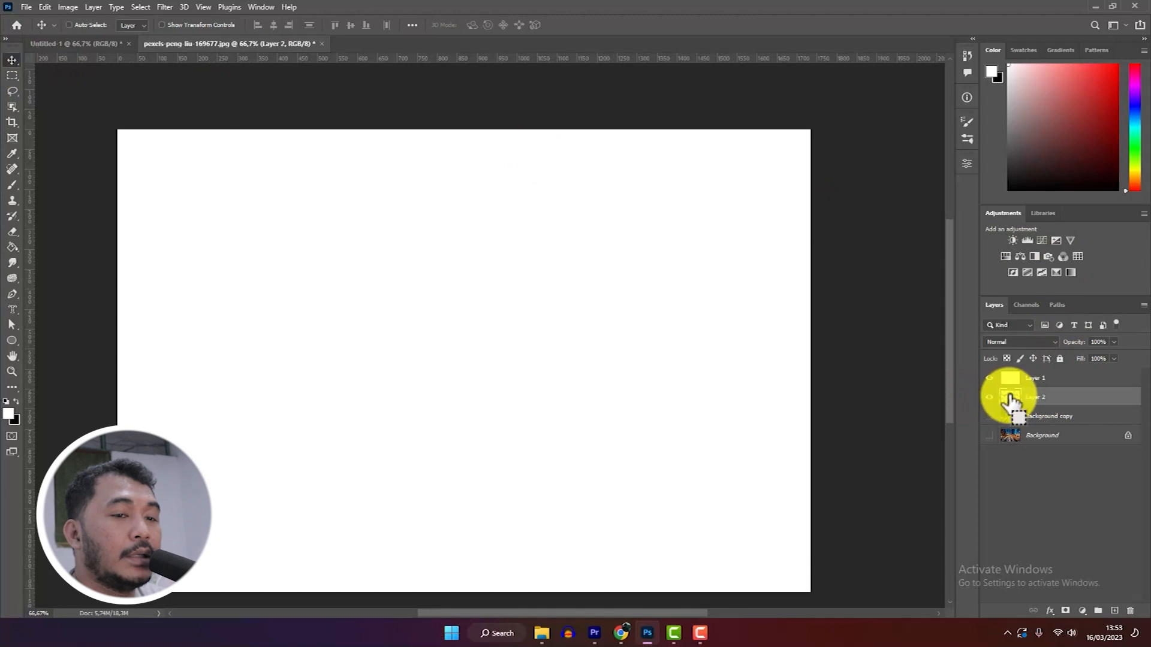
ctrl+click(1010, 398)
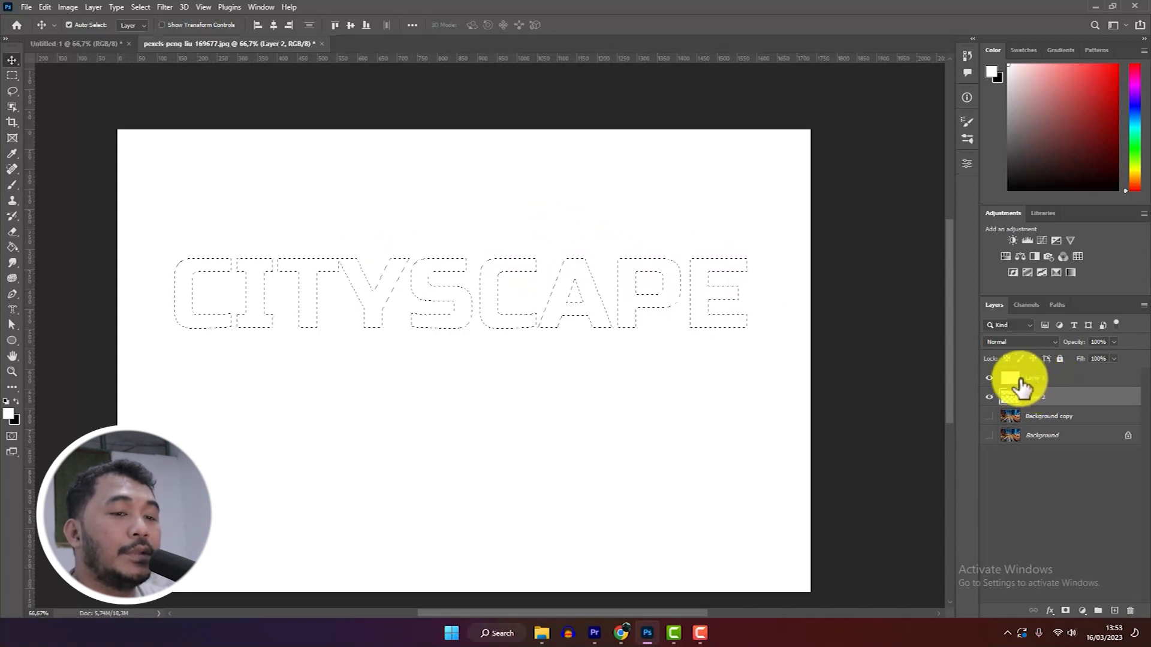
click(1041, 378)
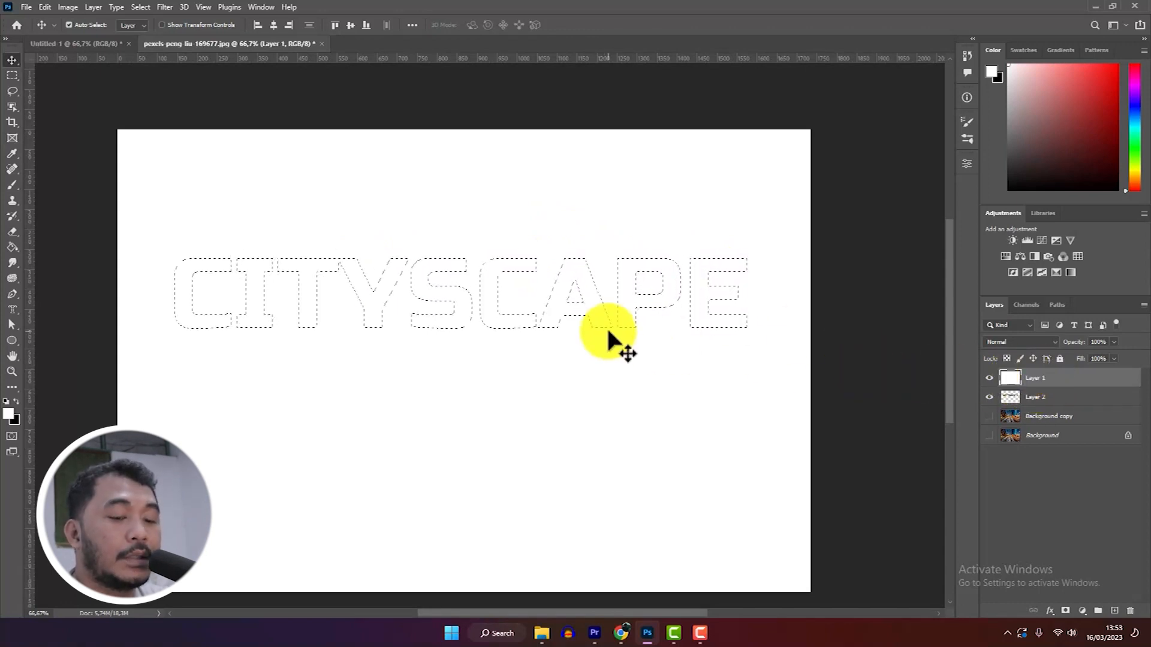
key(Delete)
key(ctrl+d)
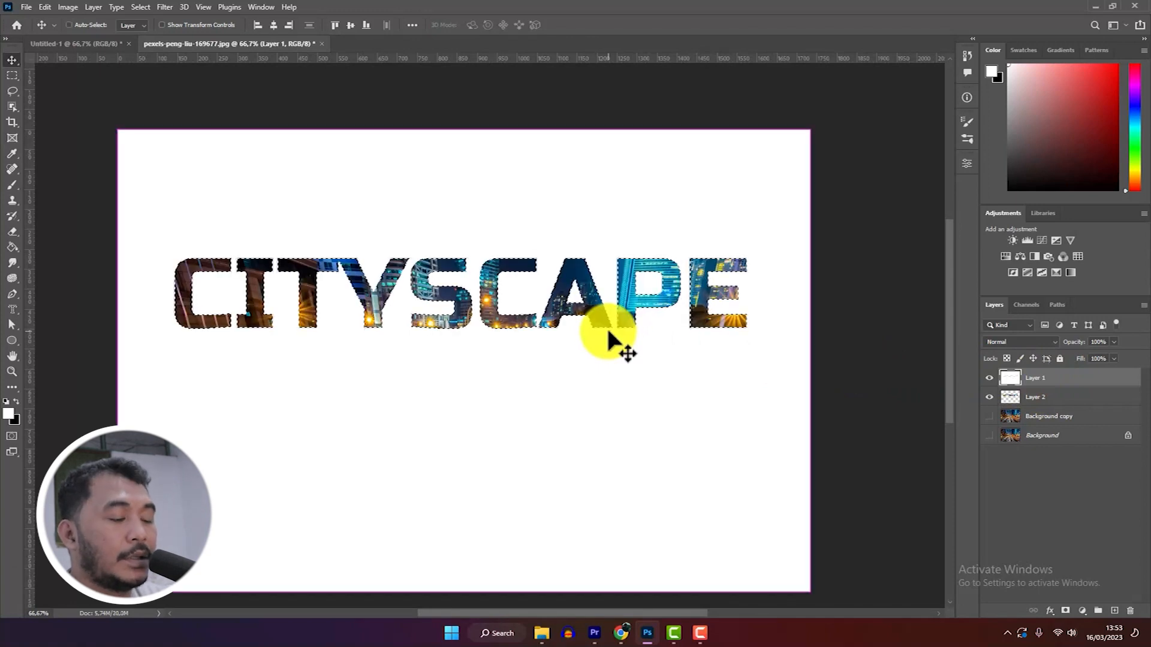
Step: Hide Layer 2, show Background copy, and place it directly beneath the white Layer 1
click(989, 398)
click(988, 416)
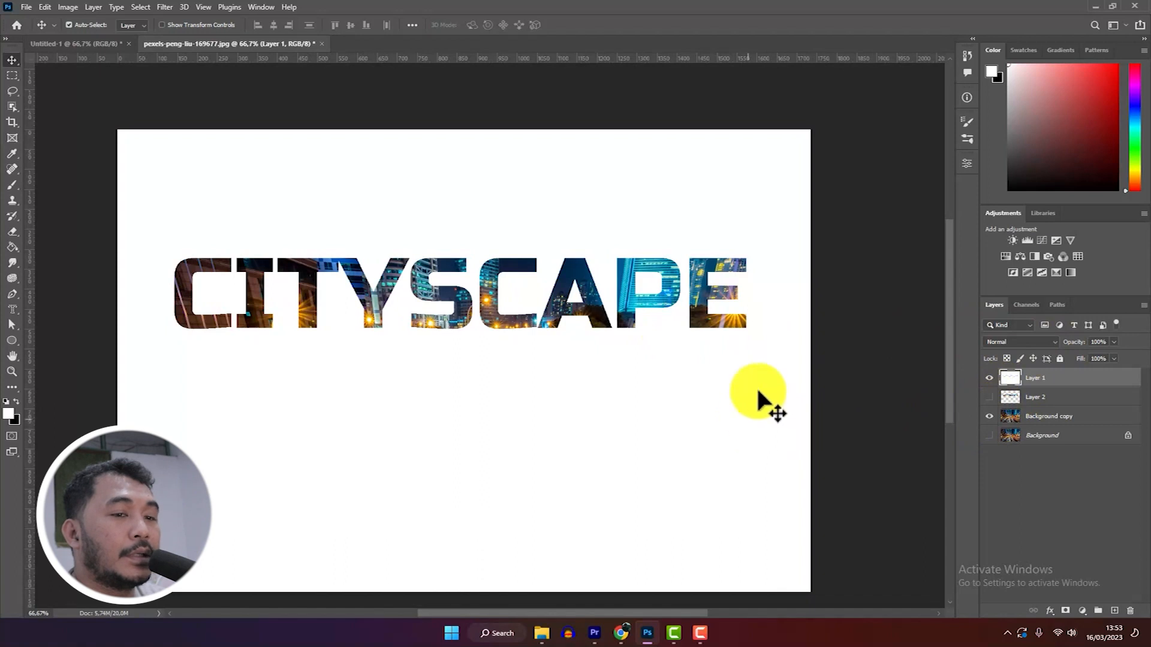
drag(1072, 422, 1039, 390)
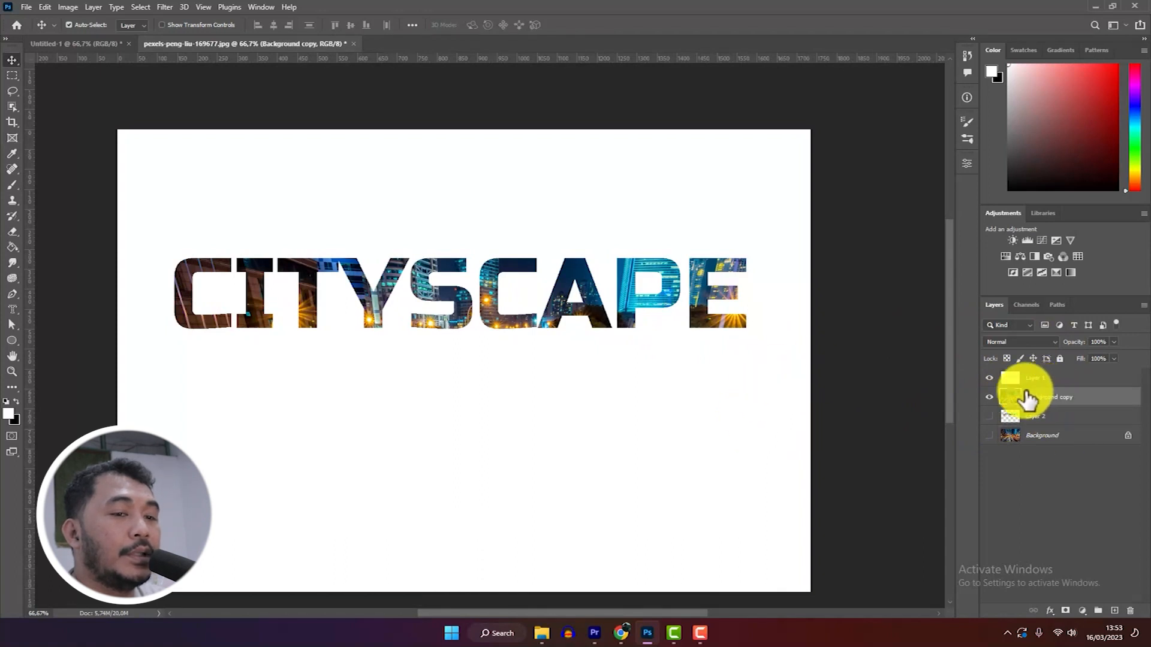
Step: Move the Background copy photo behind the cut-out letters to about X 898.5 px, Y 486 px with Free Transform
key(ctrl+t)
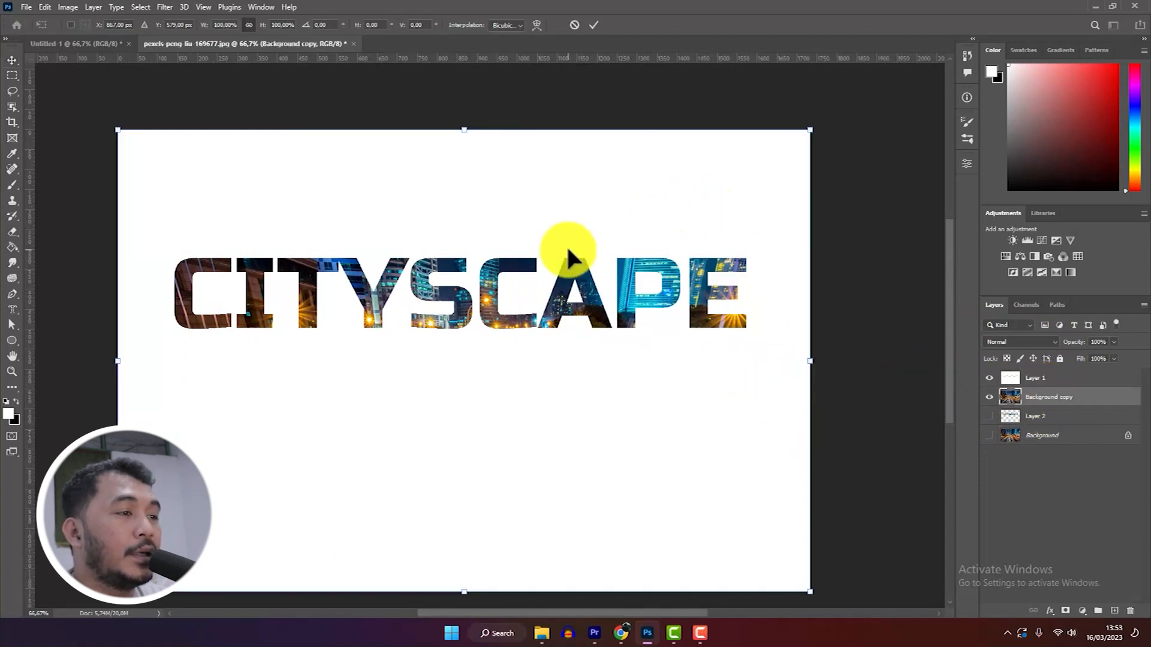
drag(501, 367, 512, 319)
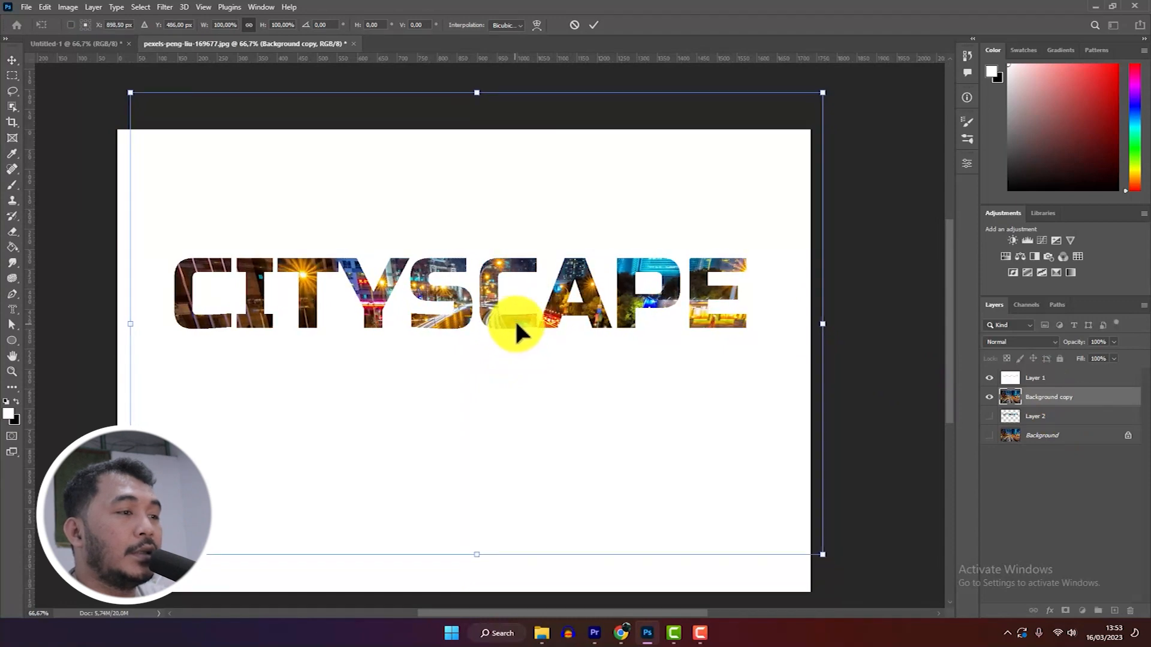
key(Return)
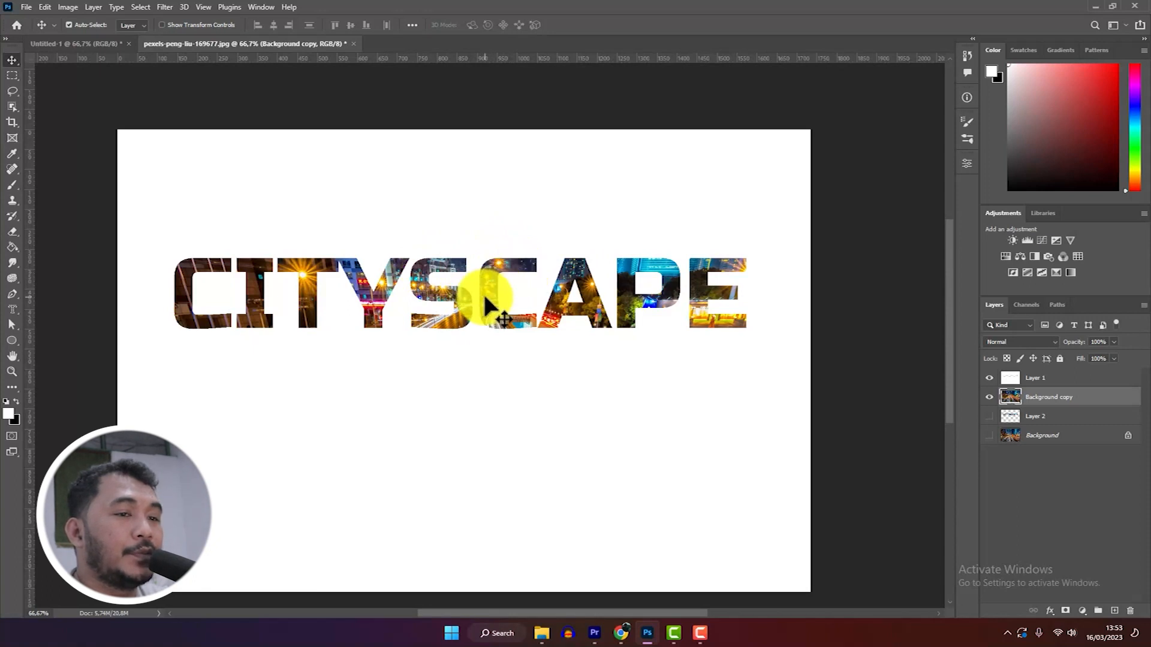
Step: Replace the cut-out Layer 1 with a new layer above Background copy and fill it with white
click(1041, 379)
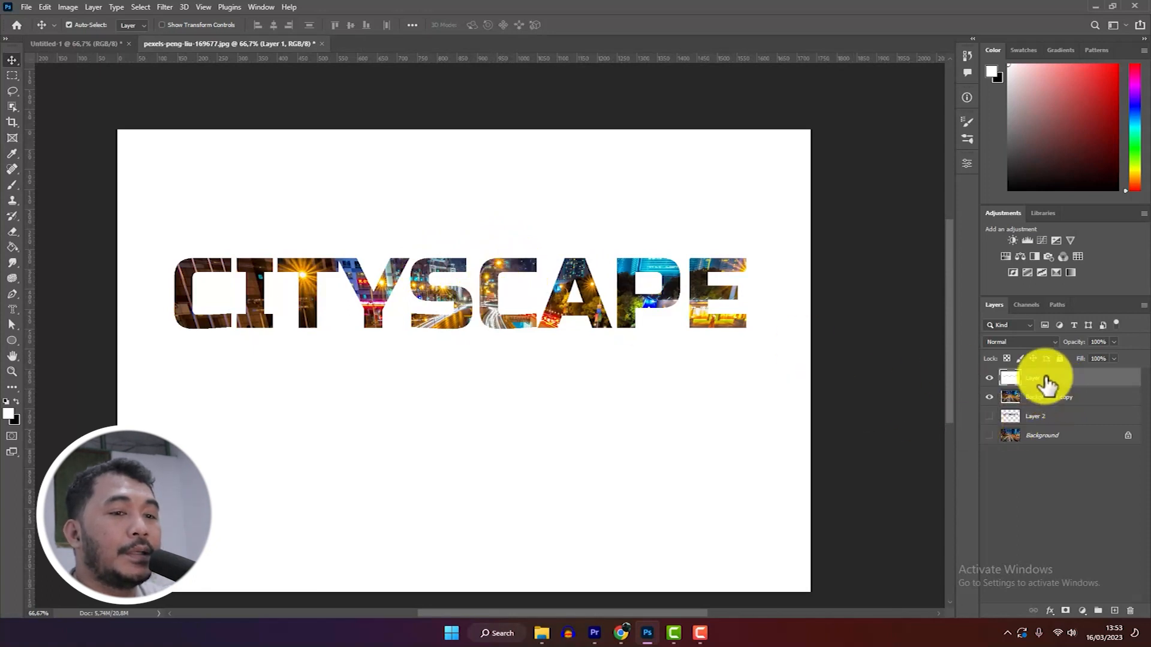
drag(1087, 378, 1130, 611)
click(1114, 610)
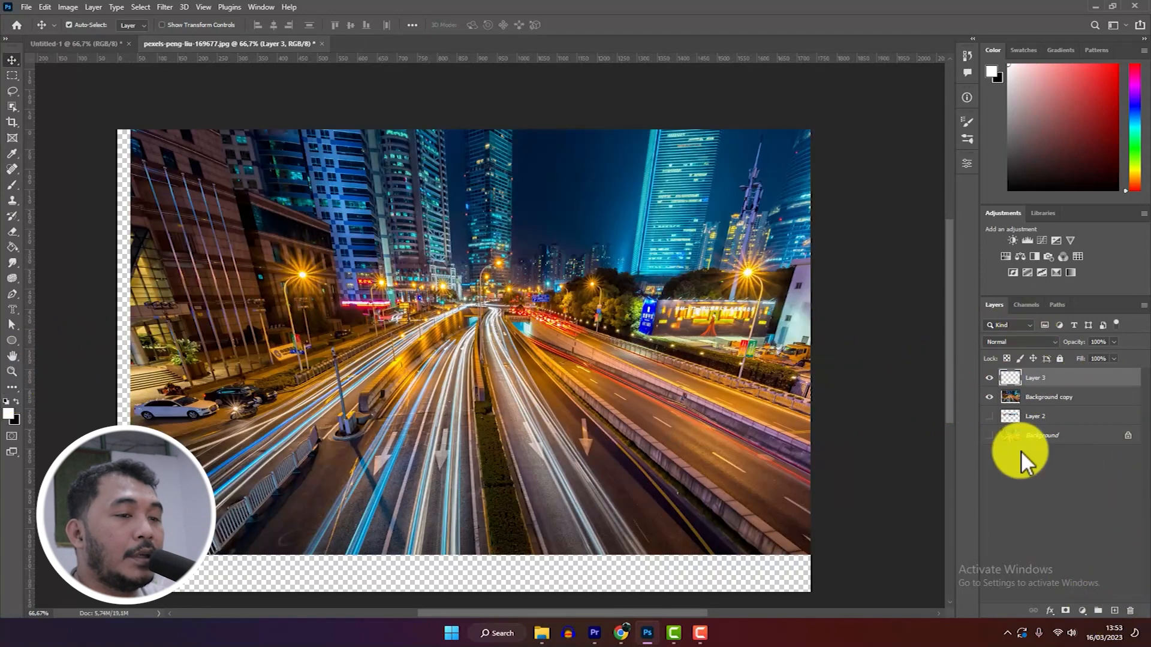
click(12, 246)
click(436, 297)
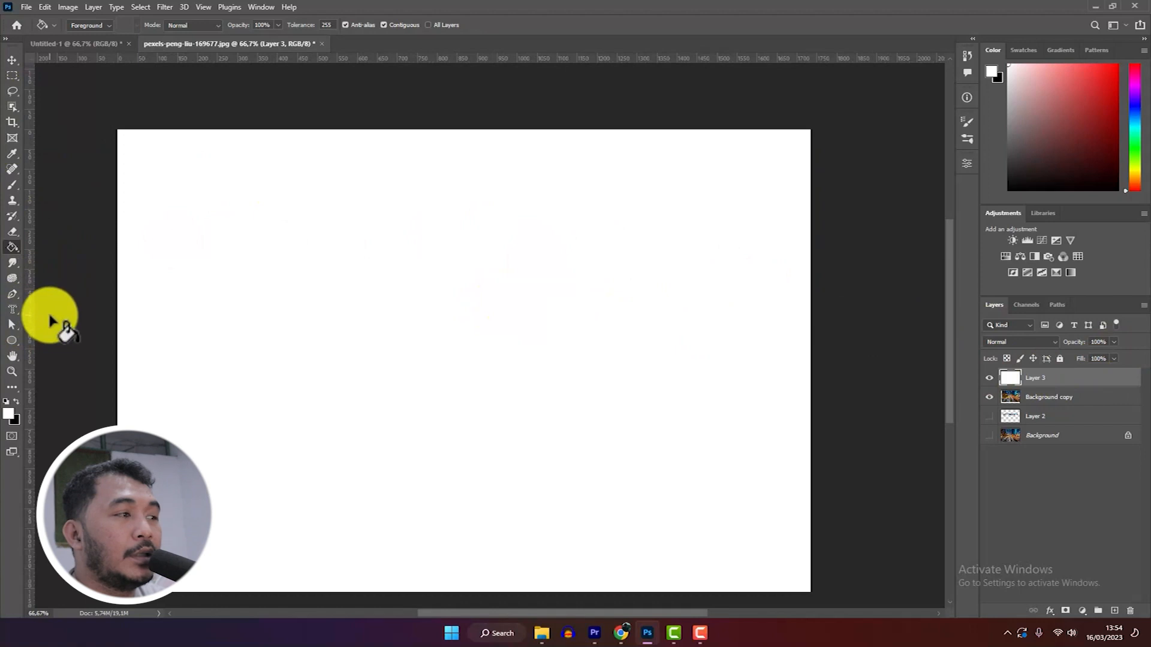
Step: Add the text JAKARTA across the white layer with the Horizontal Type Mask tool
click(13, 311)
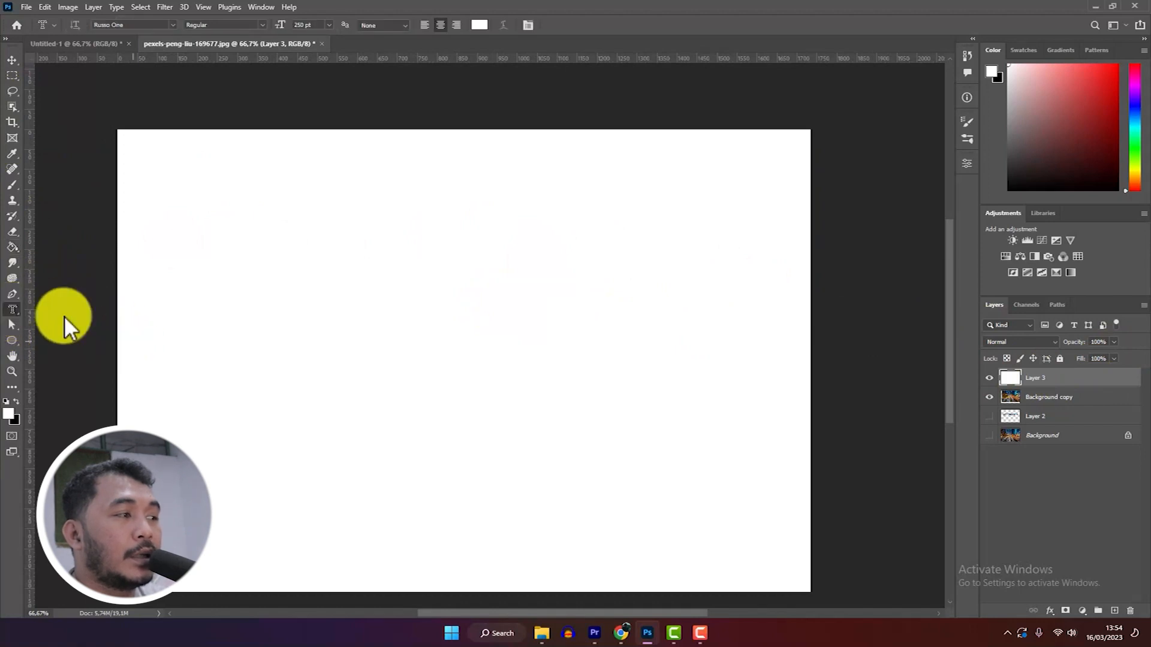
right_click(12, 308)
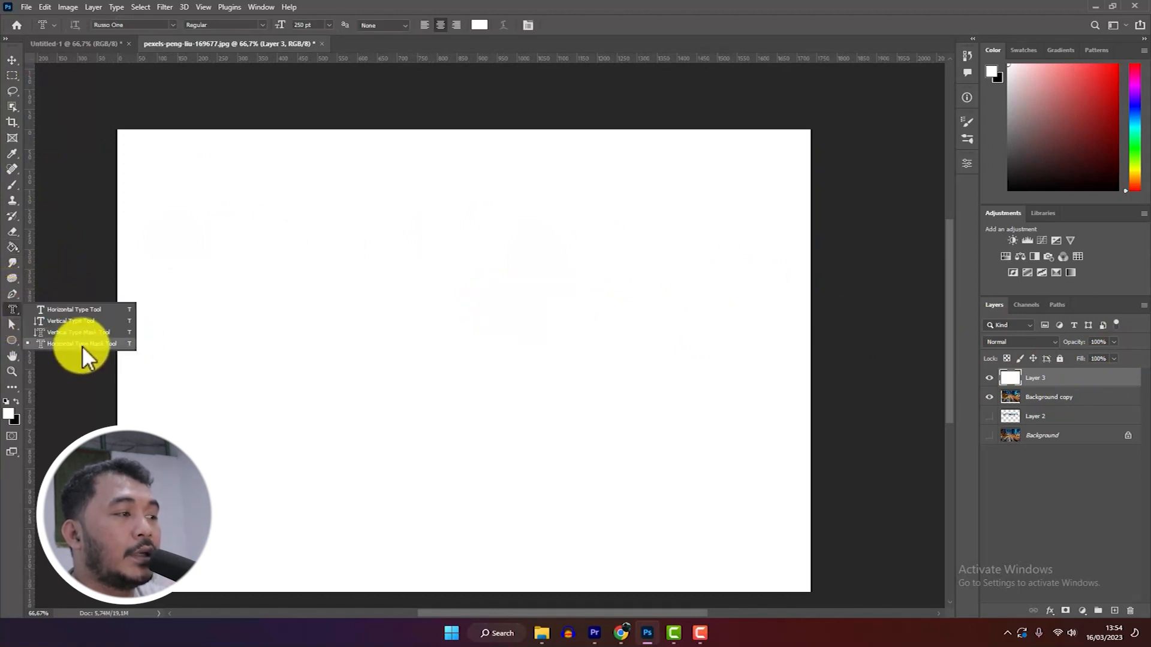
click(82, 344)
click(531, 322)
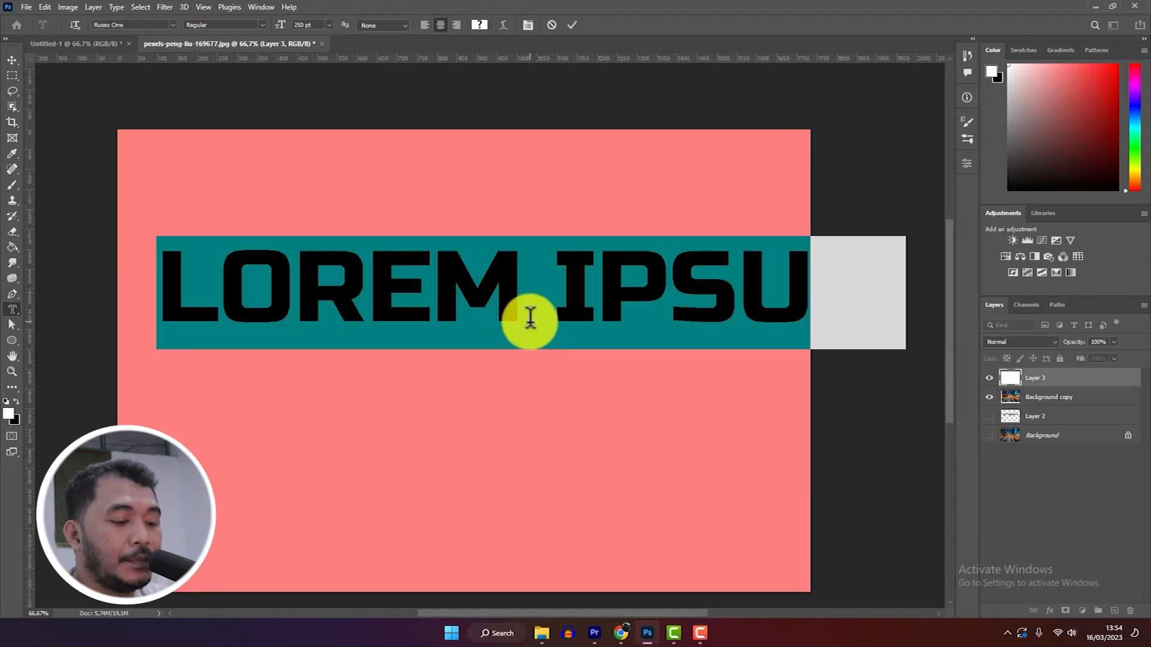
text(JAKARTA)
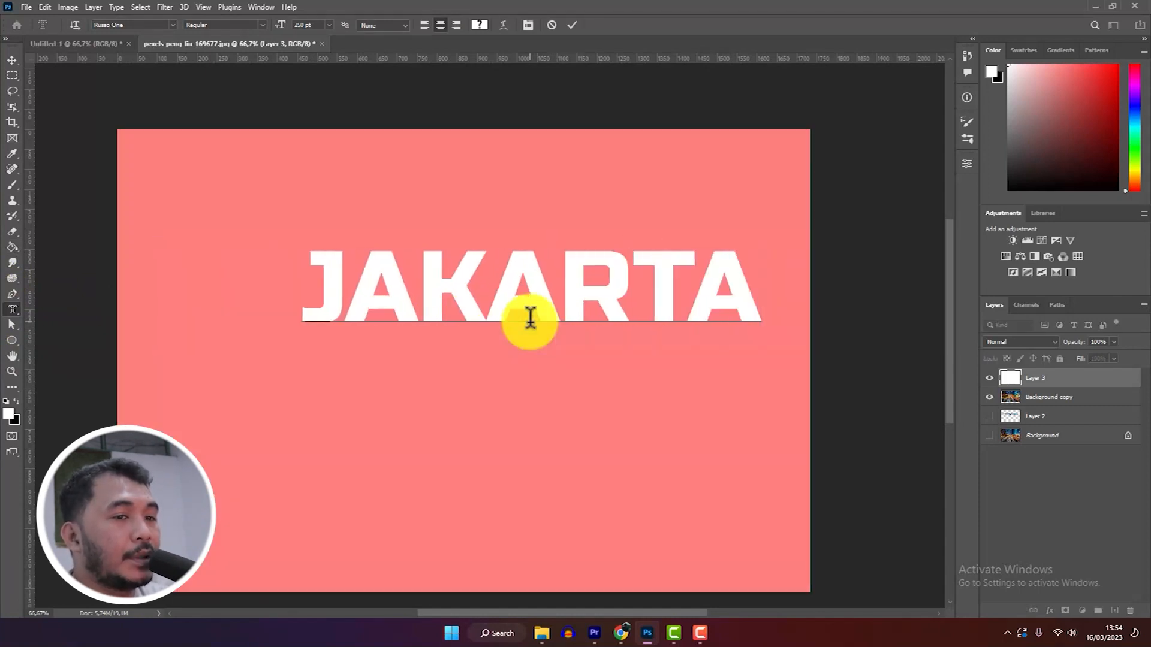
Step: Cut the JAKARTA letters out of the white Layer 3 and clear the selection
click(574, 25)
key(Delete)
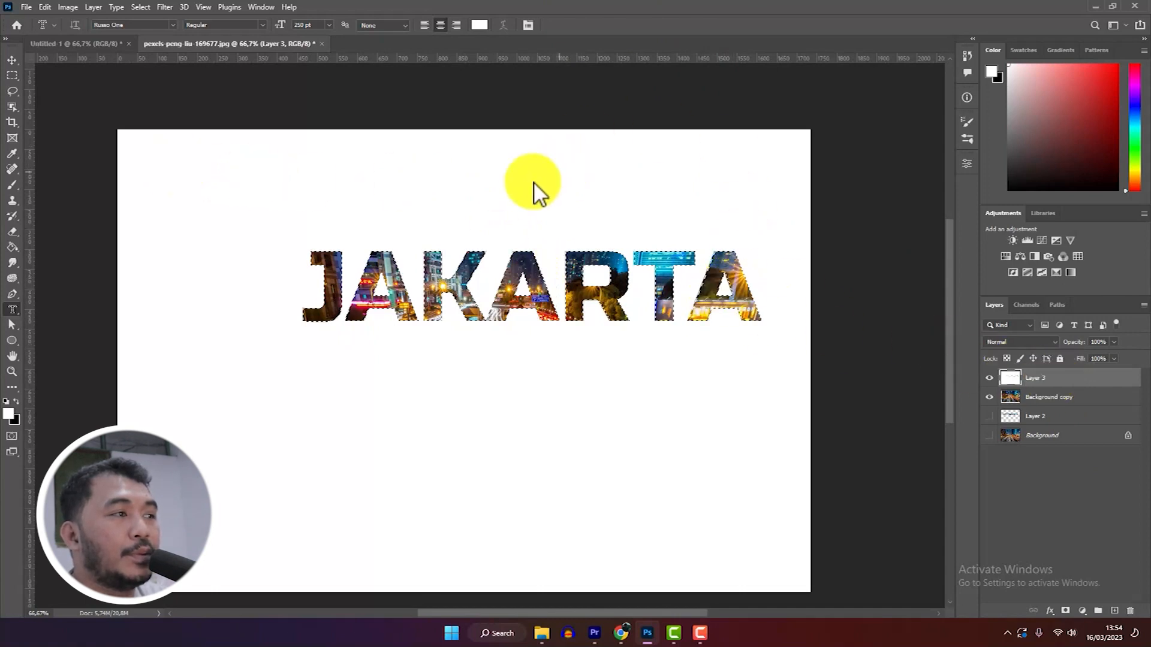
click(9, 75)
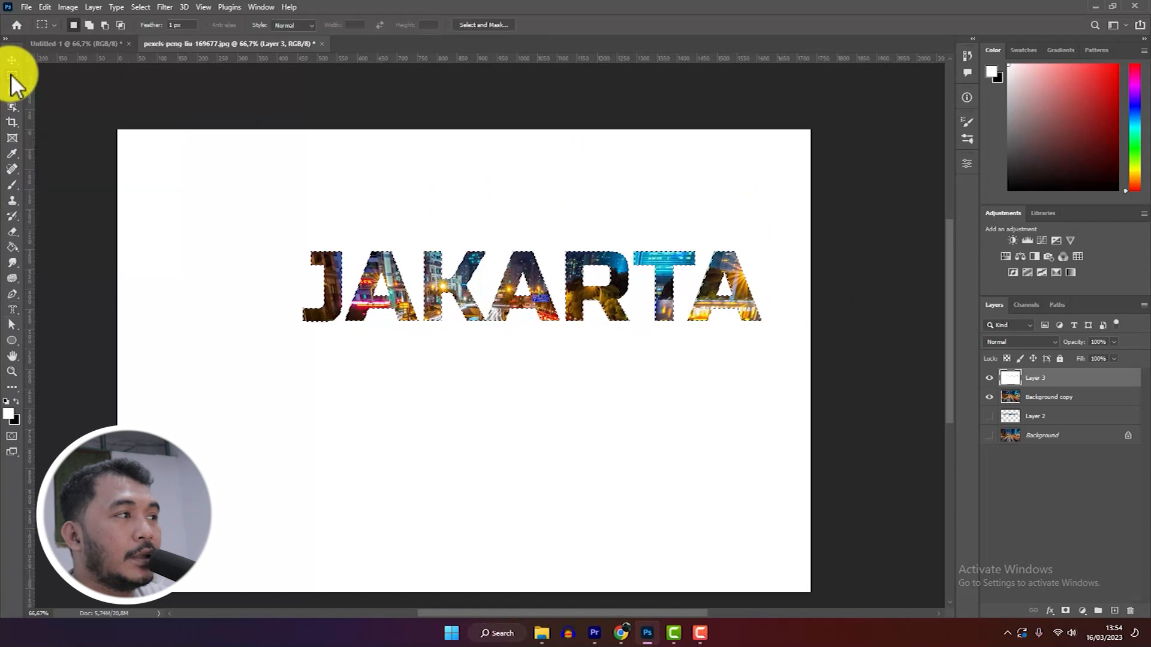
mouse_move(11, 76)
mouse_down()
mouse_move(63, 77)
mouse_move(15, 92)
mouse_move(42, 92)
mouse_move(37, 81)
mouse_up()
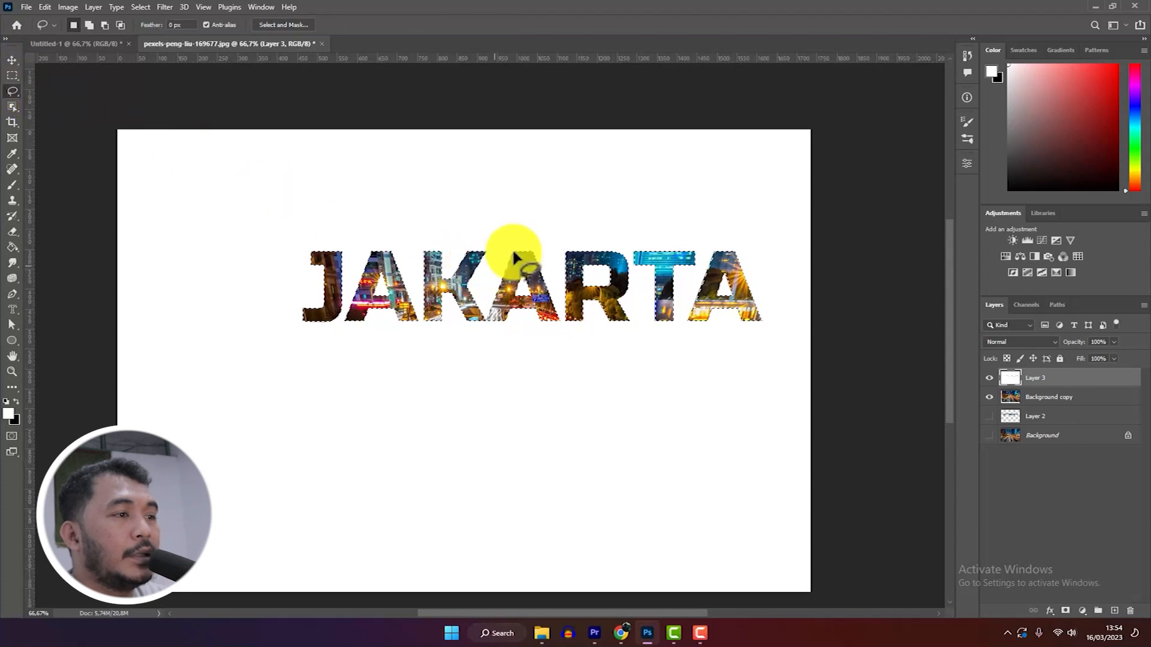
click(557, 196)
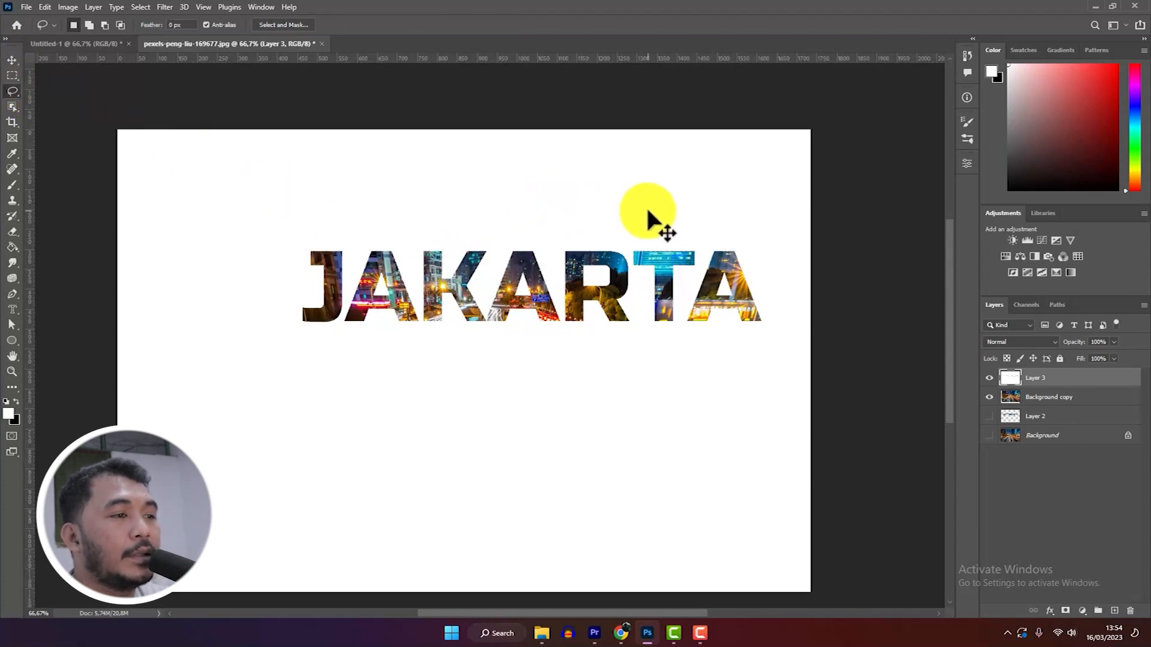
Step: Examine the JAKARTA cut-out in Layer 3 with the Background copy photo briefly hidden and shown again
click(12, 60)
scroll(659, 339, down, 2)
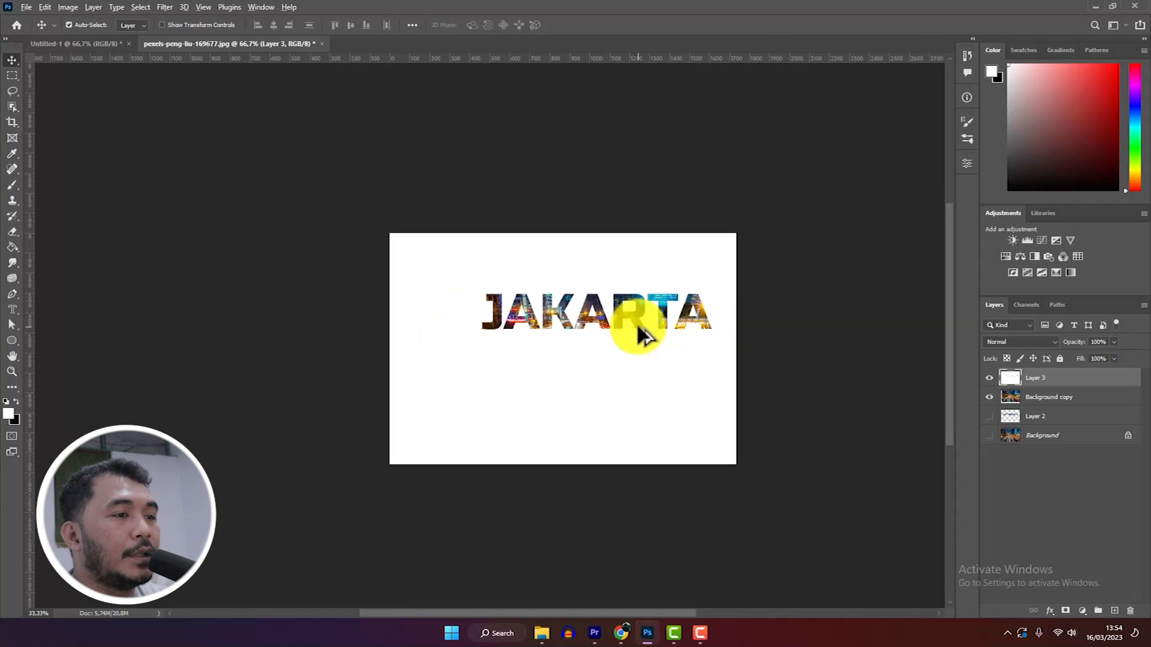
scroll(639, 331, up, 3)
scroll(636, 323, down, 2)
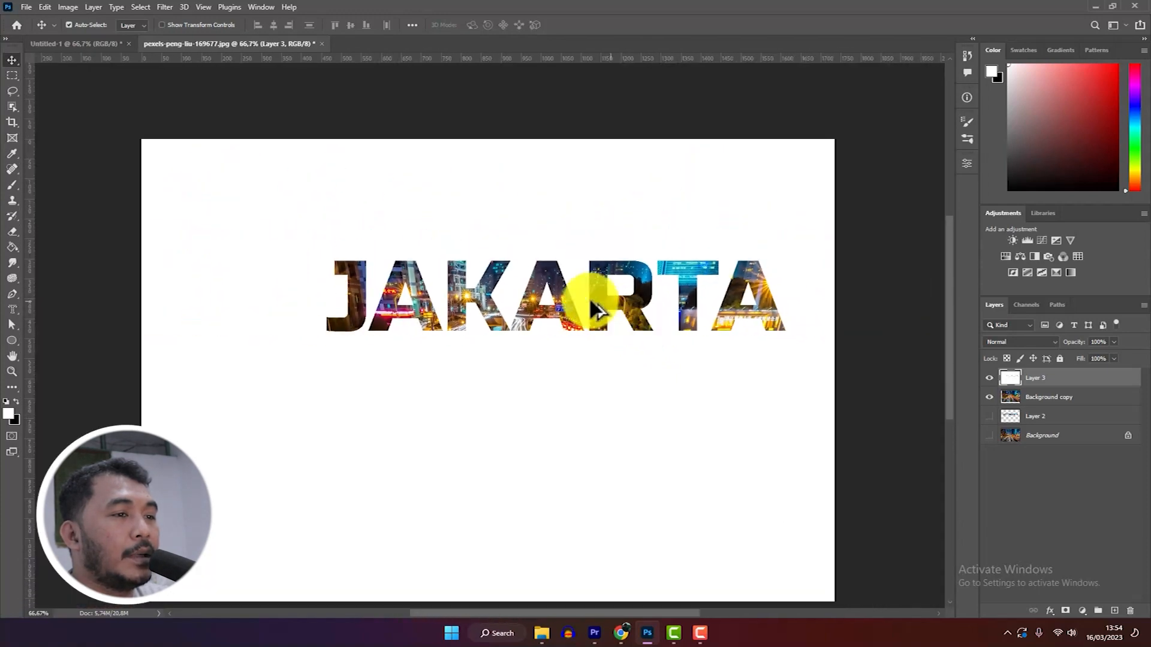
scroll(599, 312, up, 1)
click(989, 397)
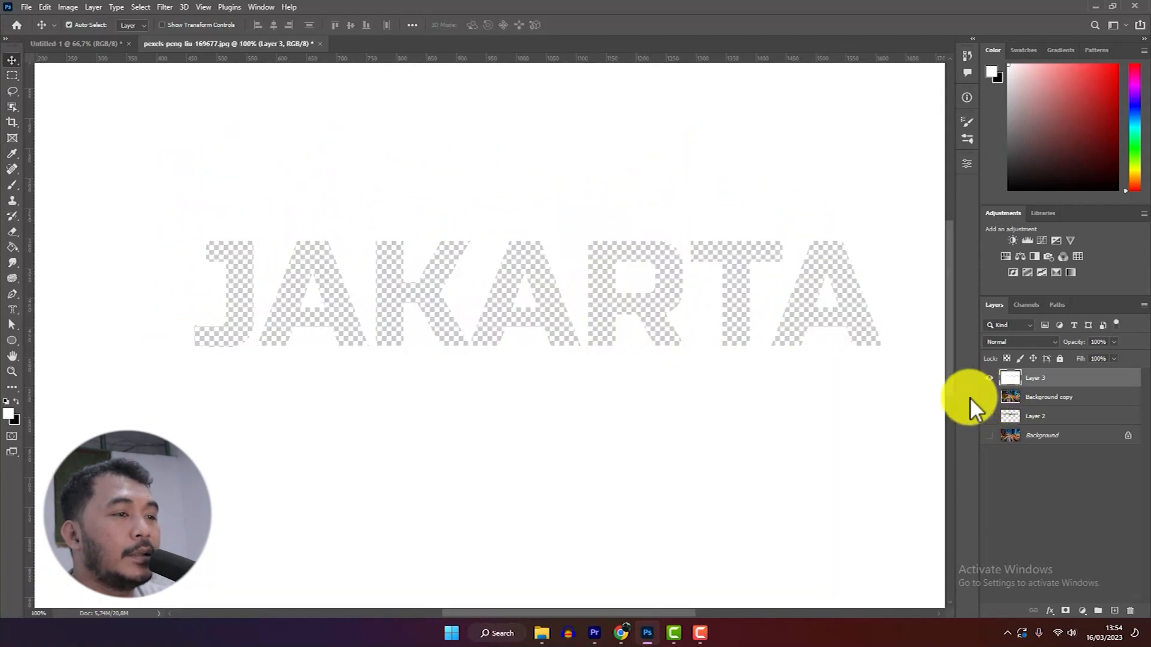
click(988, 396)
Step: Move the Background copy photo behind the JAKARTA letters to about X 1049 px, Y 426 px with Free Transform
click(1041, 398)
scroll(474, 342, down, 1)
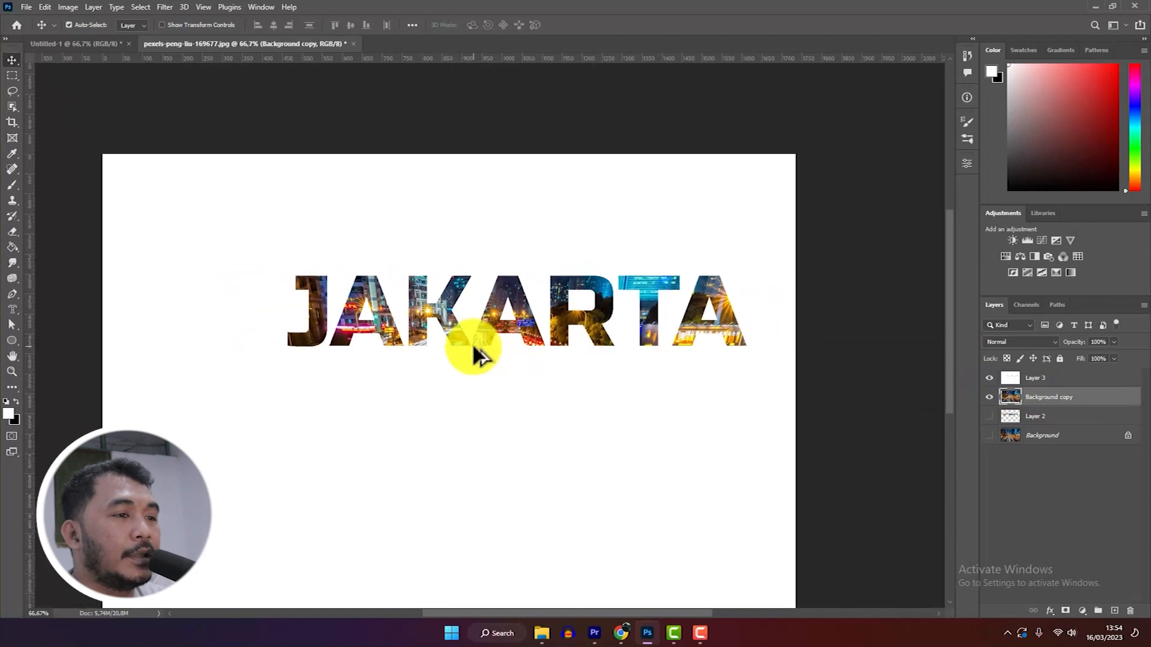
key(ctrl+t)
drag(515, 350, 597, 199)
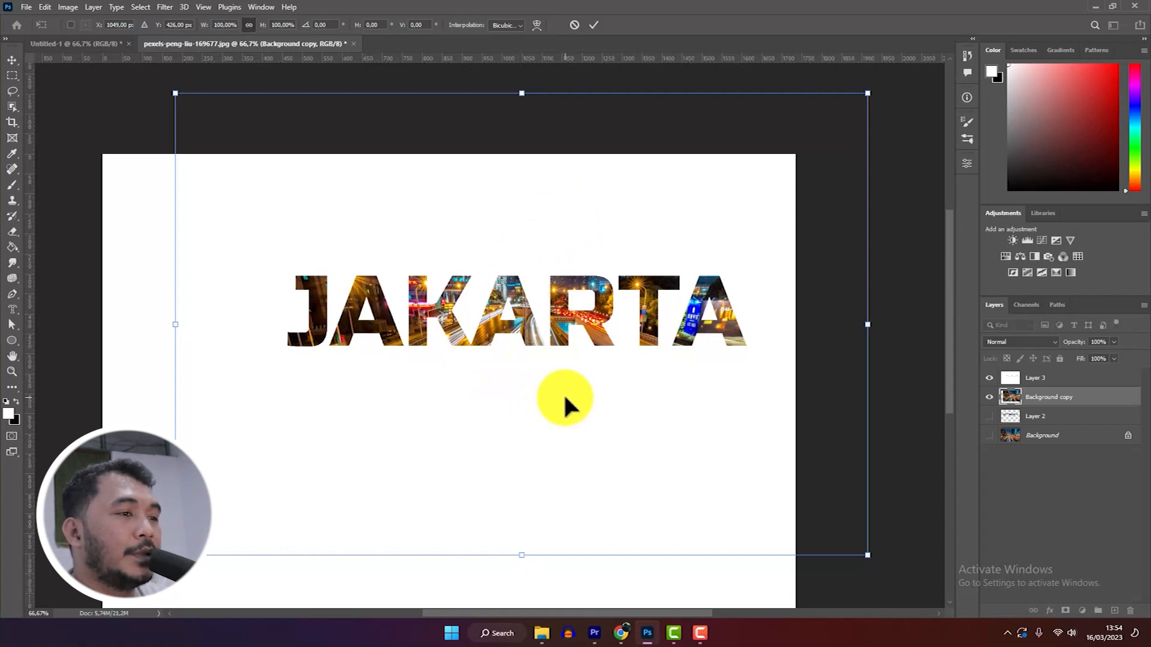
key(Return)
Step: Bring up the available type tool variants
click(12, 309)
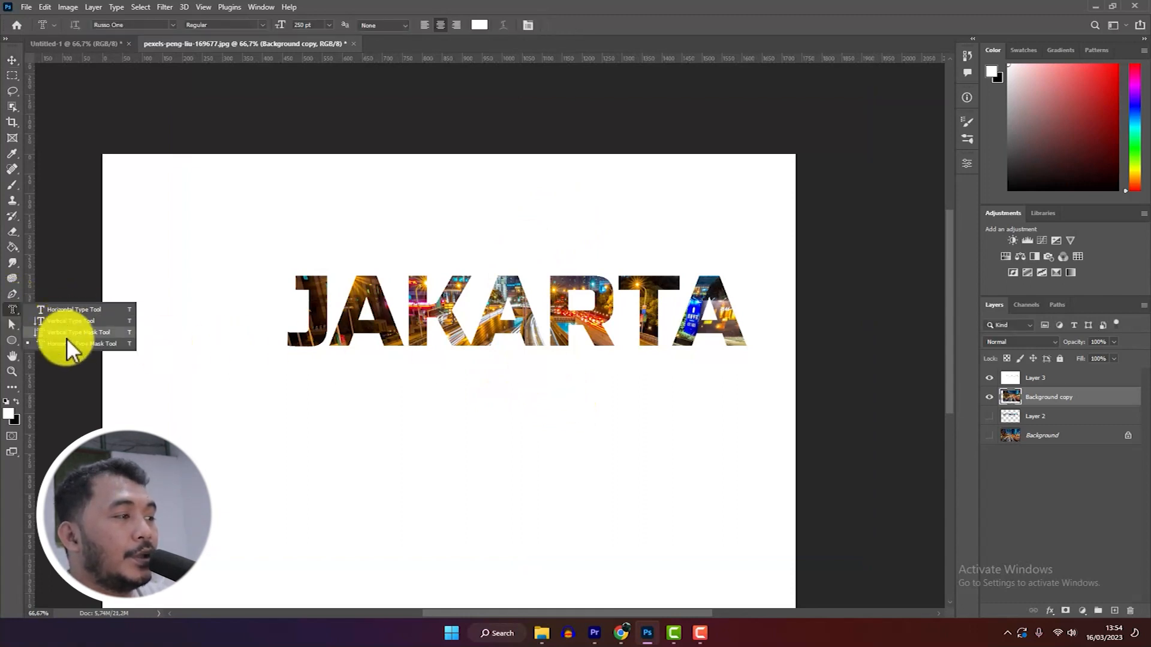